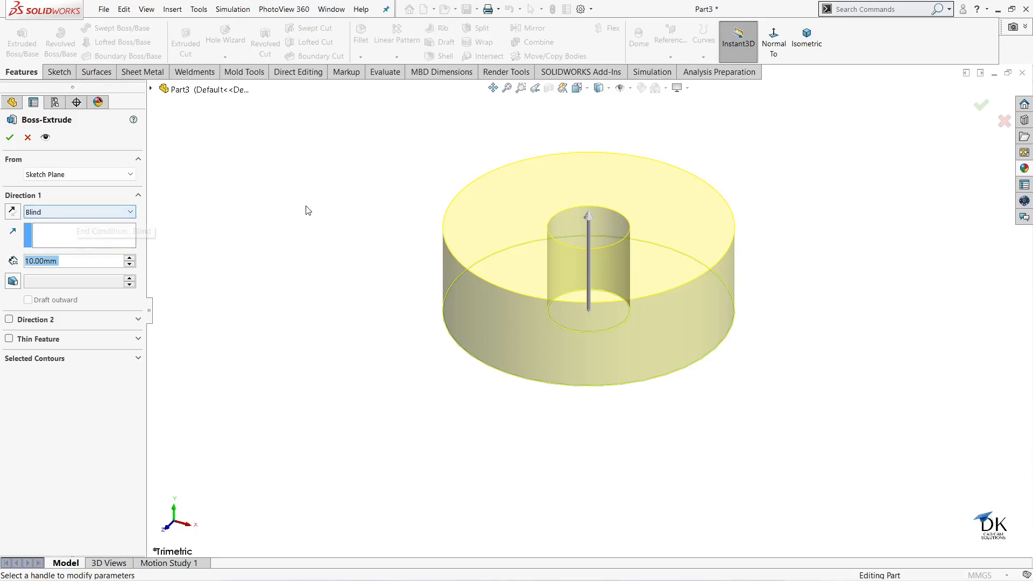
# - Extrude the ring profile 12 mm symmetrically about the sketch plane using the Mid Plane end condition
pyautogui.click(78, 212)
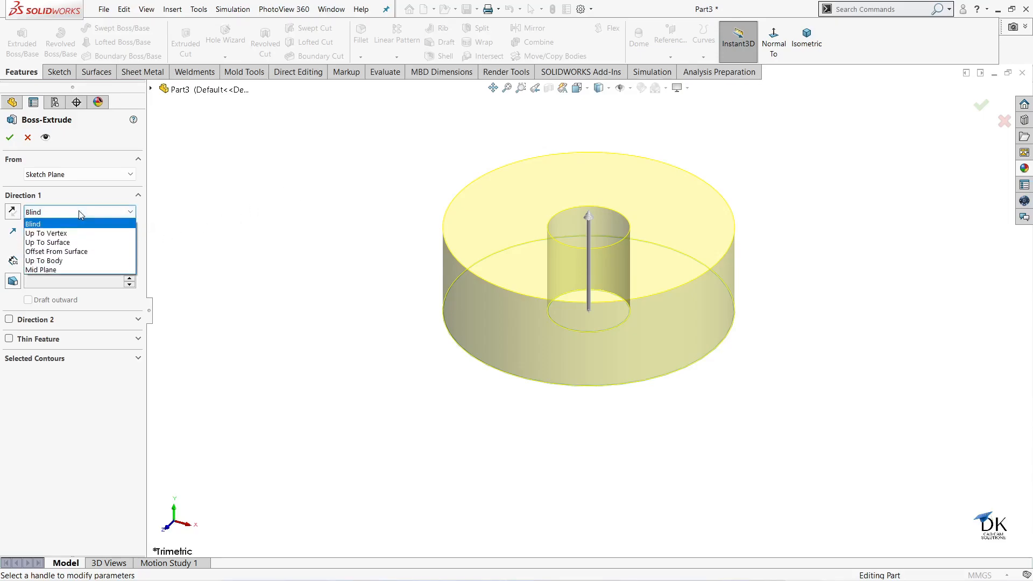
pyautogui.click(68, 270)
pyautogui.write('12')
pyautogui.press('Return')
pyautogui.moveTo(355, 148); pyautogui.dragTo(251, 244, button='middle')
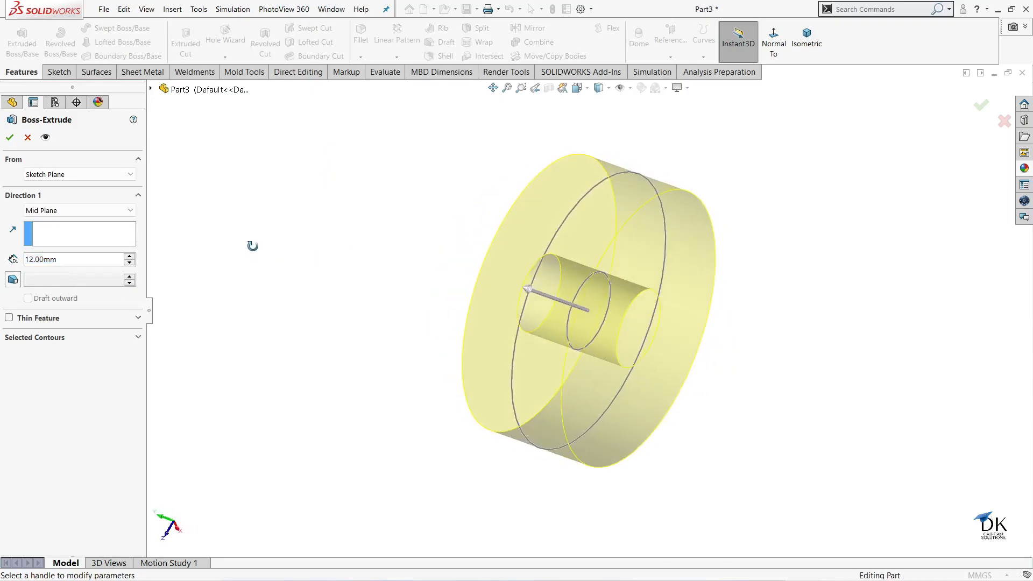
pyautogui.click(10, 137)
# - Start a sketch on the disc's flat face and draw a circle about 5.9 mm in diameter directly above the origin
pyautogui.moveTo(334, 179)
pyautogui.mouseDown(button='middle')
pyautogui.moveTo(396, 208)
pyautogui.moveTo(331, 221)
pyautogui.moveTo(364, 298)
pyautogui.moveTo(383, 226)
pyautogui.moveTo(508, 235)
pyautogui.moveTo(369, 184)
pyautogui.moveTo(600, 230)
pyautogui.mouseUp(button='middle')
pyautogui.click(332, 221)
pyautogui.click(601, 229)
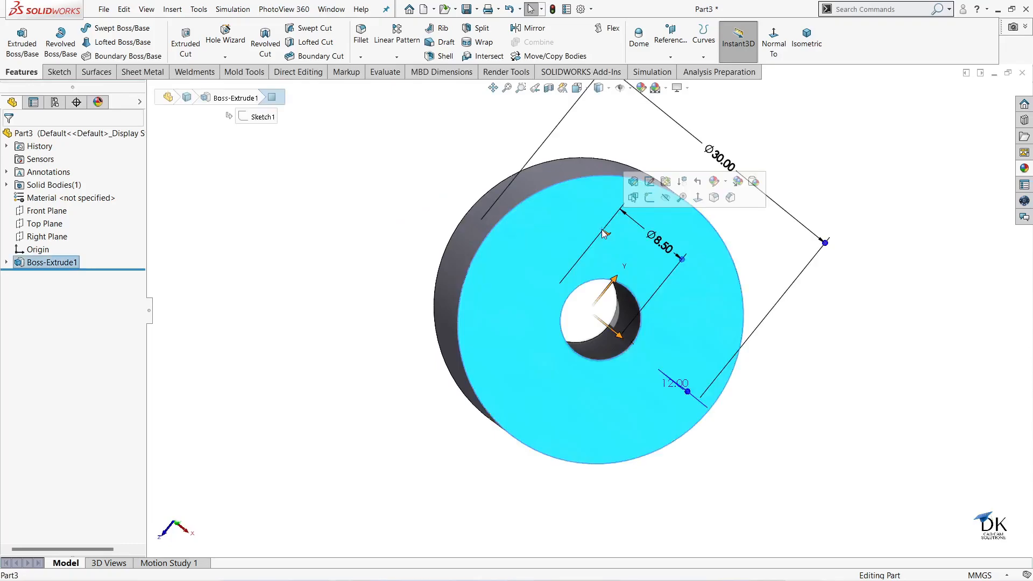
pyautogui.click(650, 198)
pyautogui.click(723, 40)
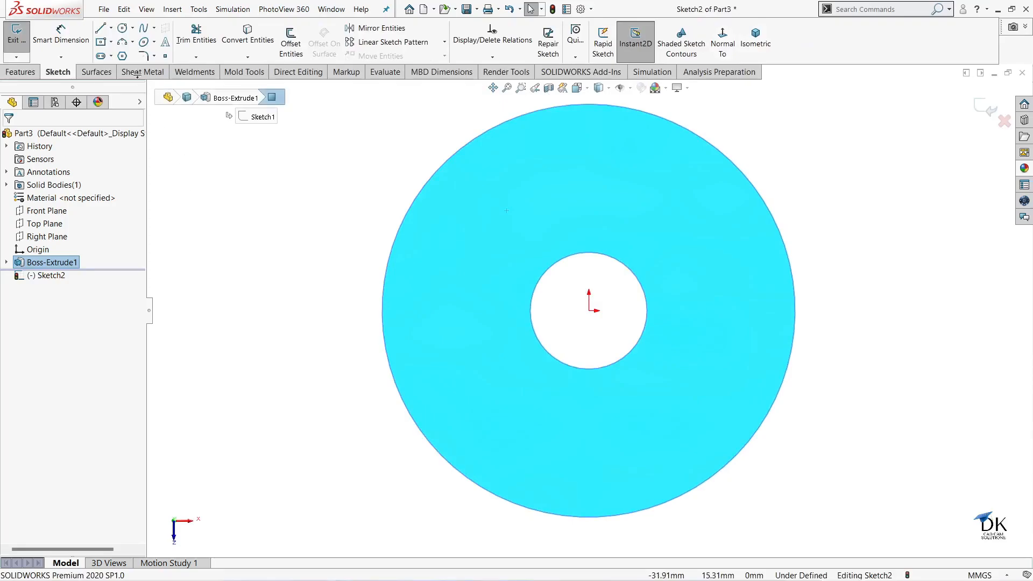
pyautogui.click(122, 28)
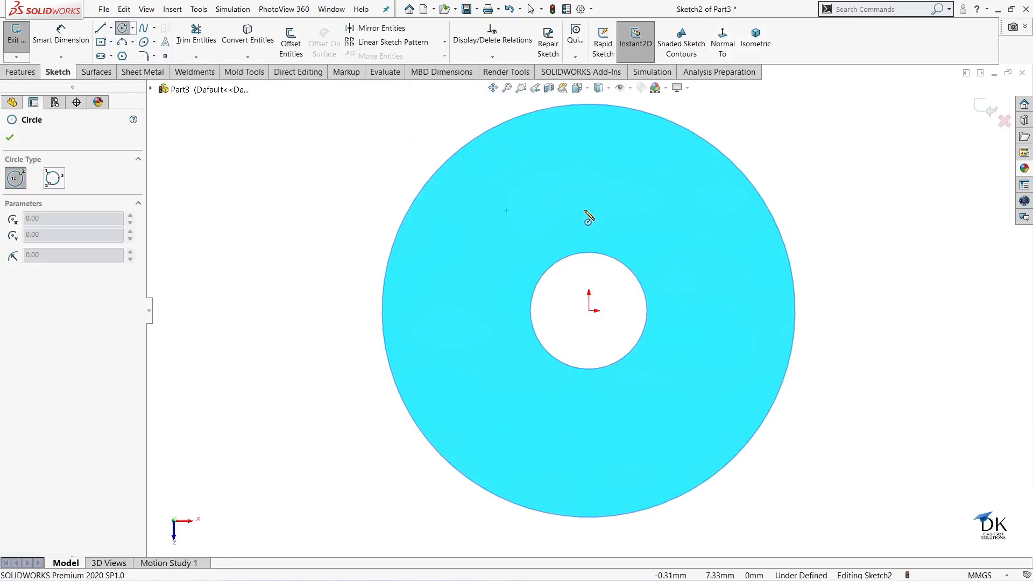
pyautogui.click(589, 197)
pyautogui.click(617, 226)
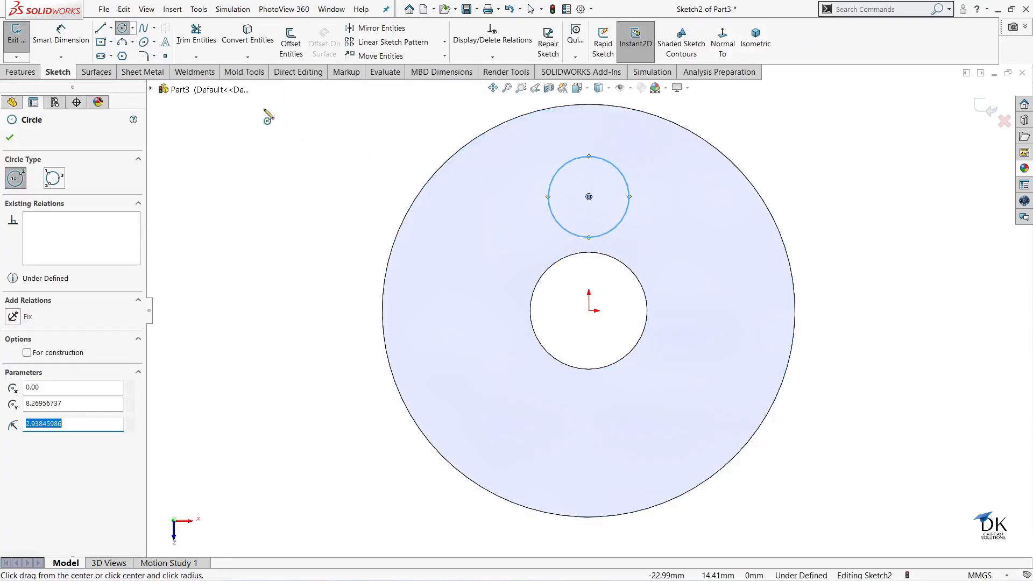
# - Dimension the sketched circle's diameter as 8 mm
pyautogui.click(59, 38)
pyautogui.click(564, 164)
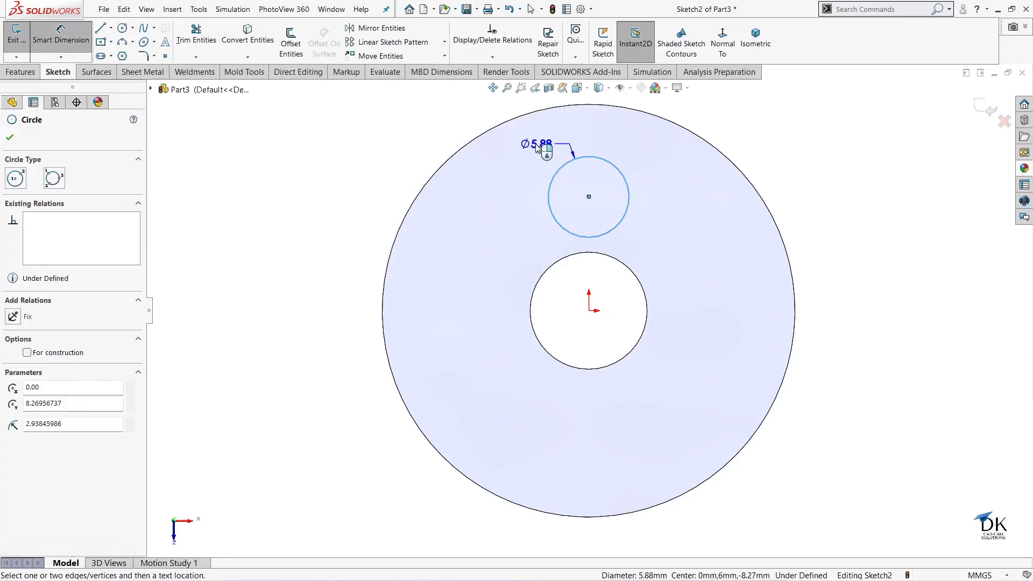
pyautogui.click(536, 149)
pyautogui.write('8')
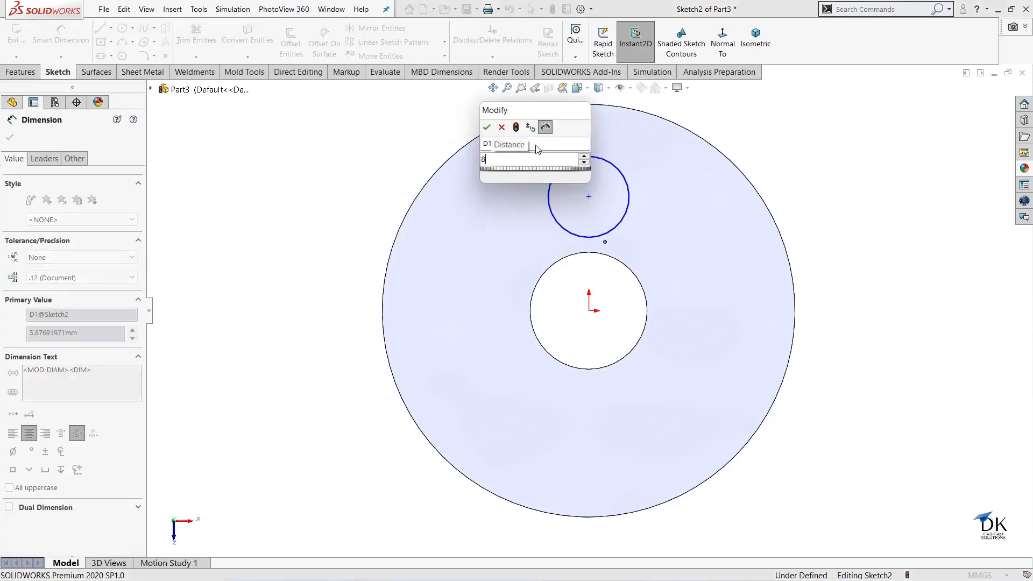
pyautogui.press('Return')
# - Dimension the distance from the circle's centre to the origin as 7.5 mm
pyautogui.click(589, 197)
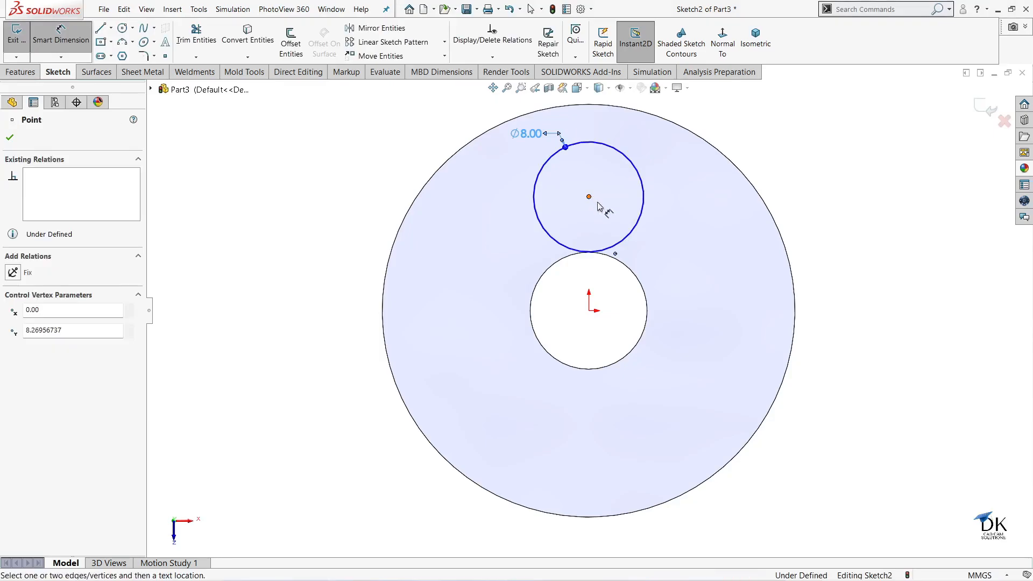
pyautogui.click(588, 310)
pyautogui.click(617, 293)
pyautogui.write('7.5')
pyautogui.press('Return')
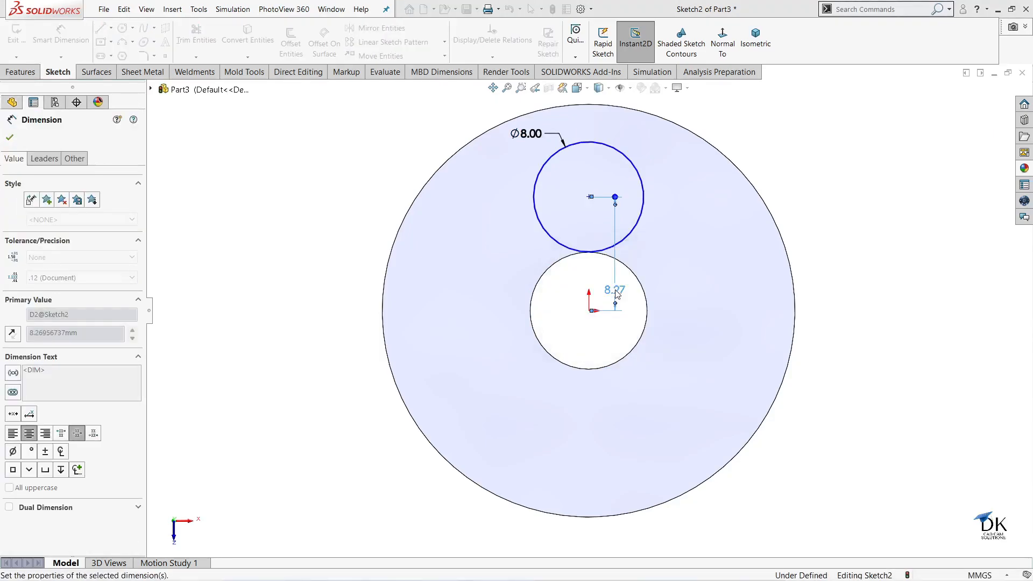
pyautogui.click(10, 138)
# - Pattern the 8 mm circle circularly about the origin with 4 equally spaced instances over 360 degrees
pyautogui.click(444, 42)
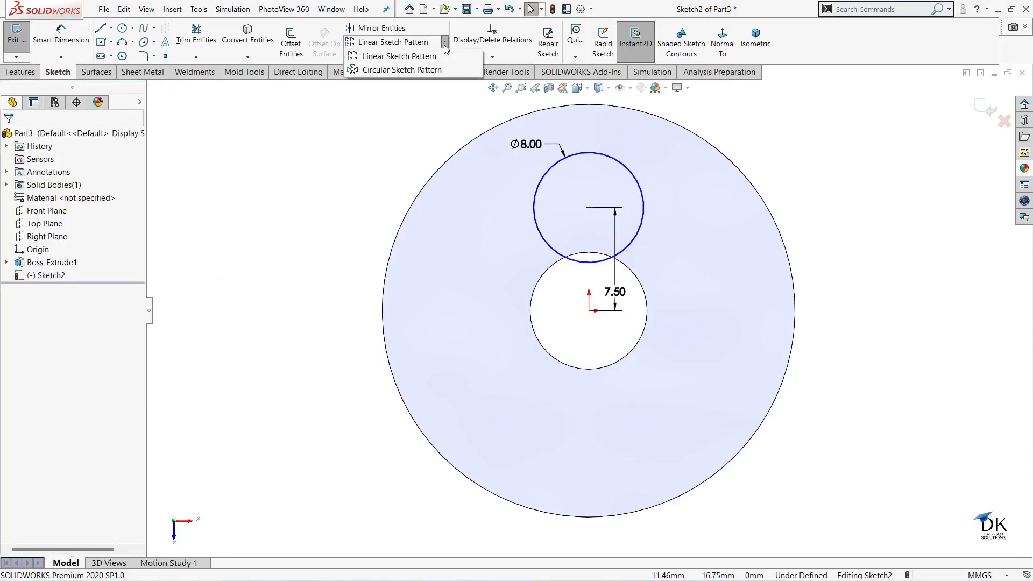
pyautogui.click(381, 69)
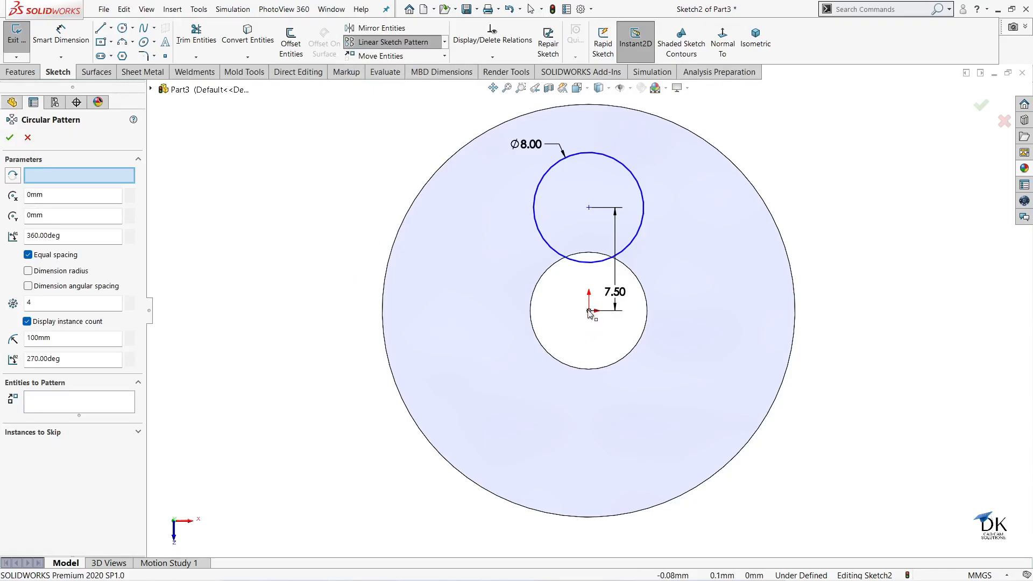
pyautogui.click(82, 180)
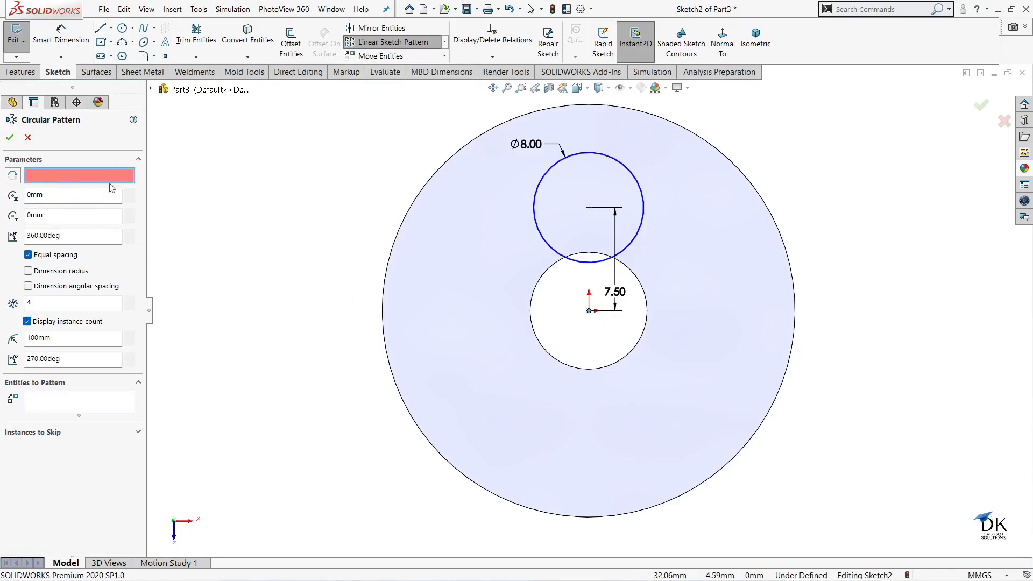
pyautogui.click(589, 311)
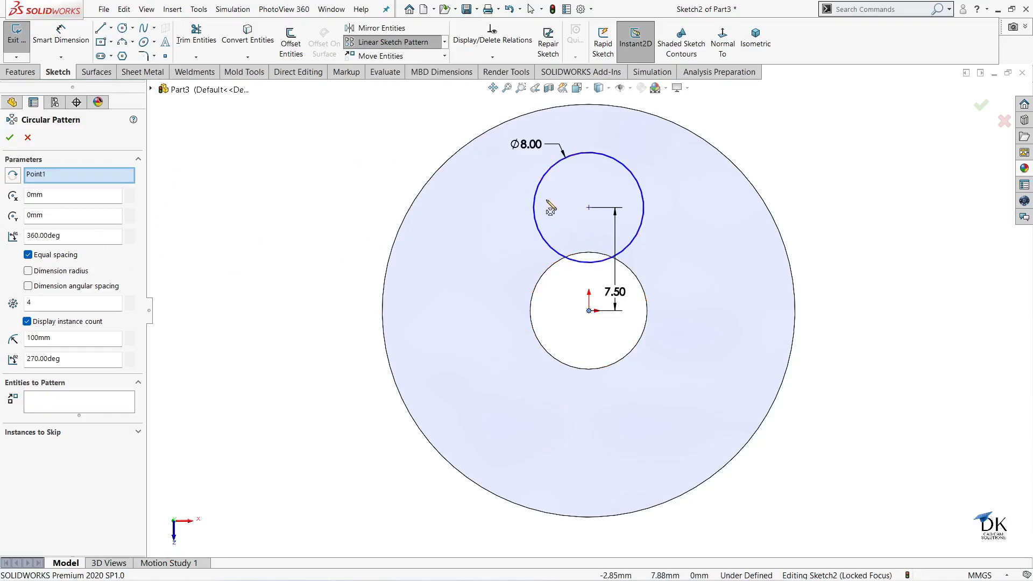
pyautogui.click(541, 186)
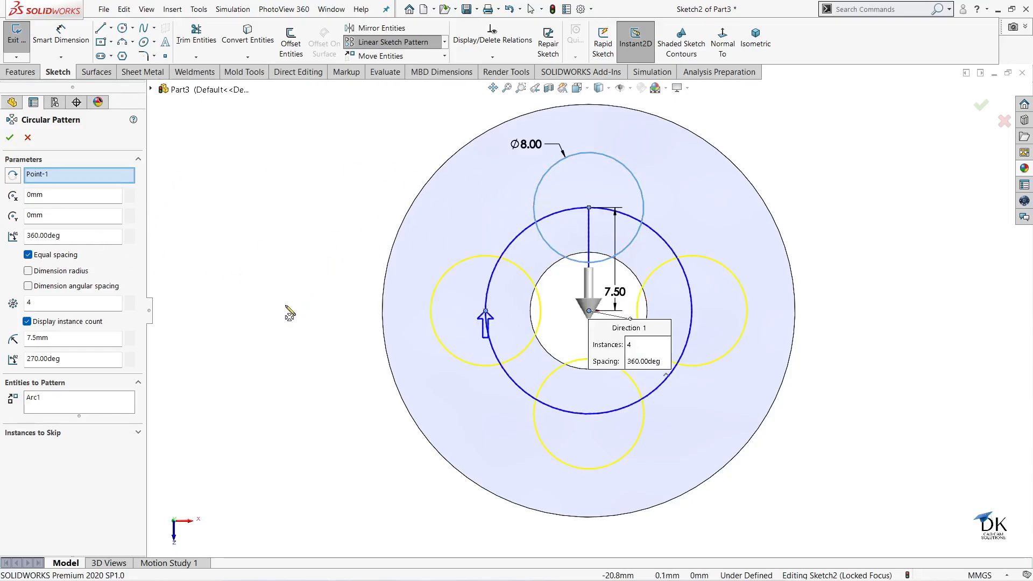
pyautogui.click(9, 138)
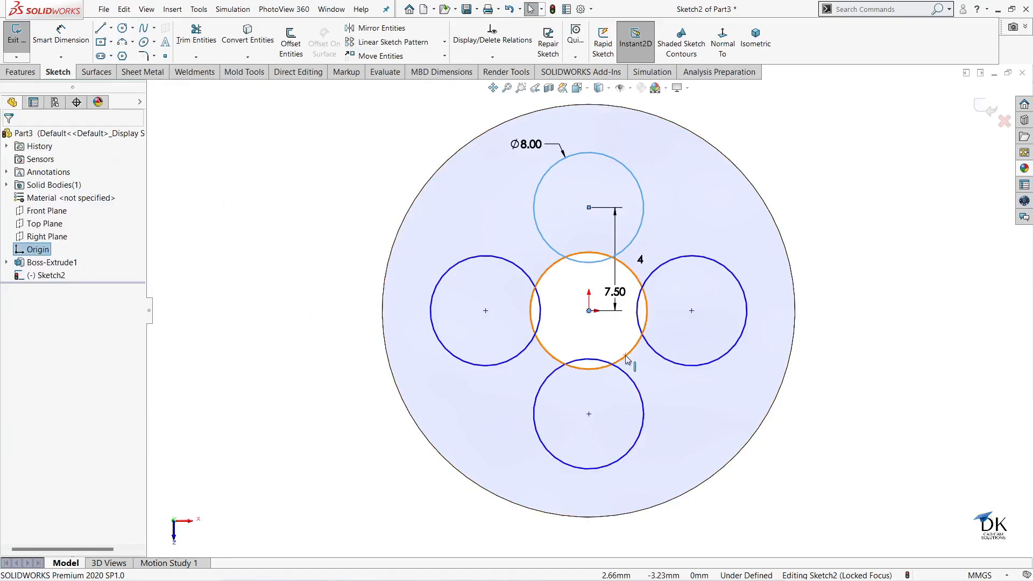
# - Exit the sketch and cut-extrude the four patterned circles through the full thickness of the disc
pyautogui.click(989, 108)
pyautogui.click(185, 43)
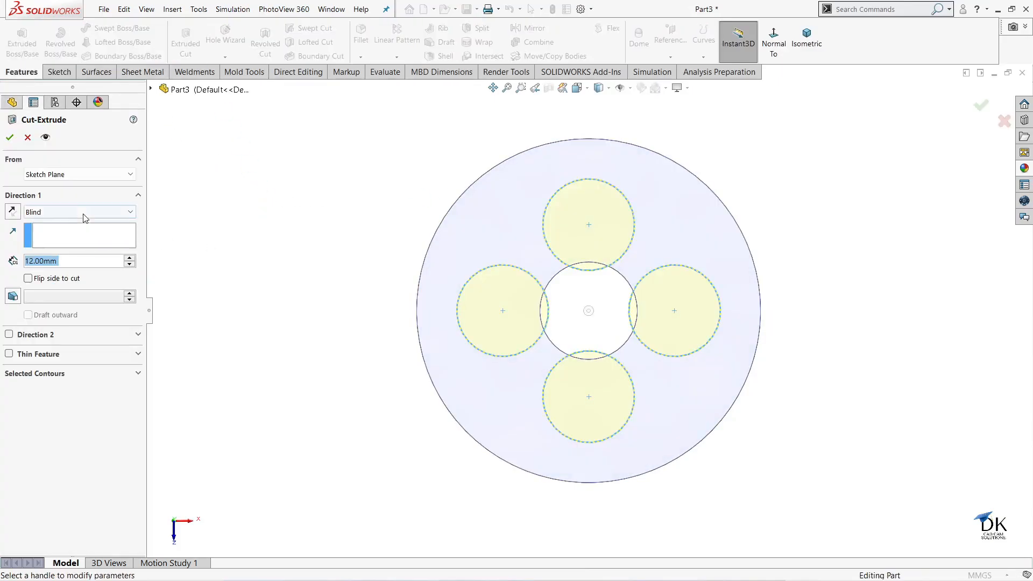
pyautogui.click(84, 217)
pyautogui.click(54, 225)
pyautogui.click(10, 137)
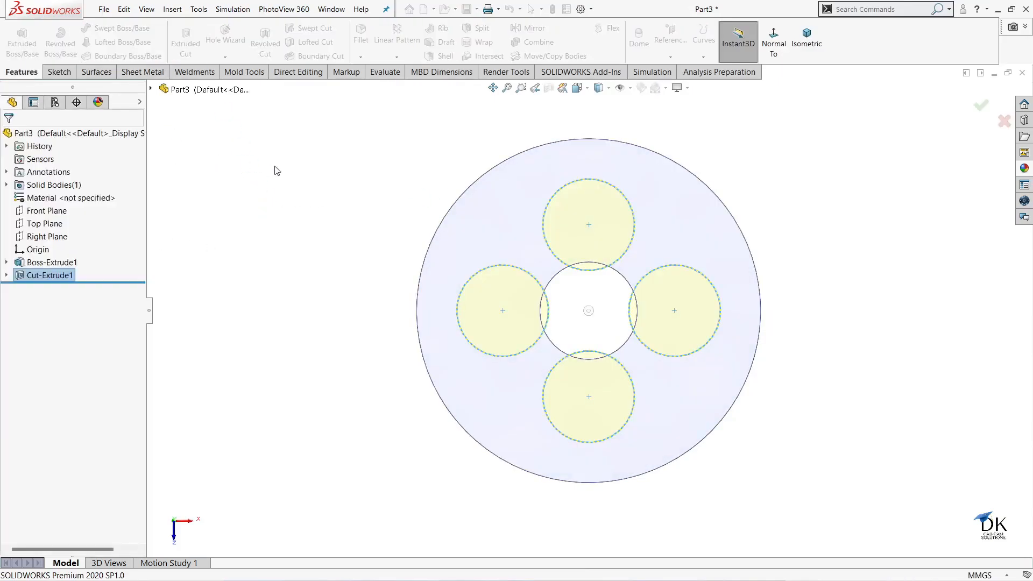
pyautogui.moveTo(307, 229); pyautogui.dragTo(272, 210, button='middle')
pyautogui.scroll(-2, 515, 331)
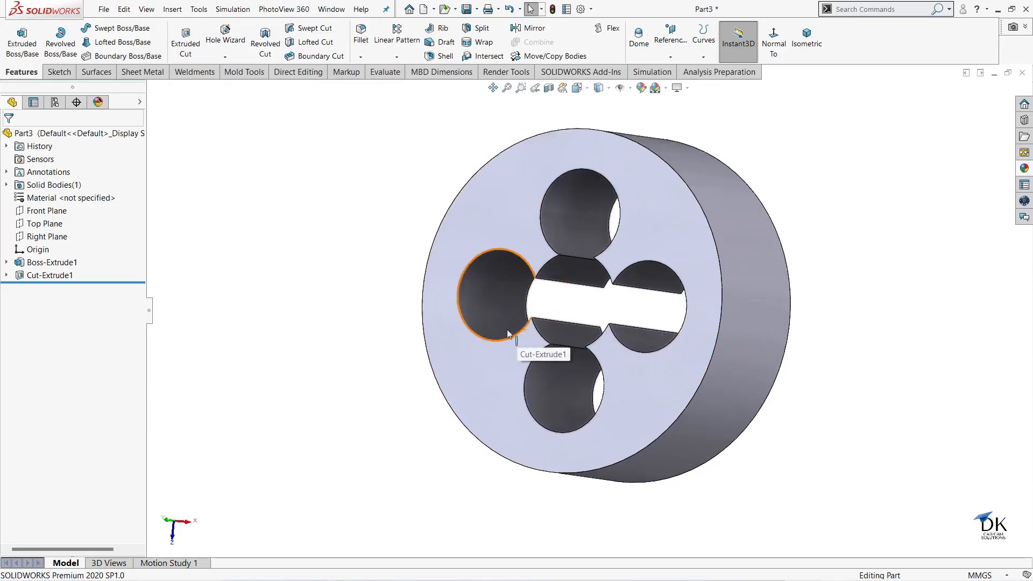
pyautogui.click(360, 36)
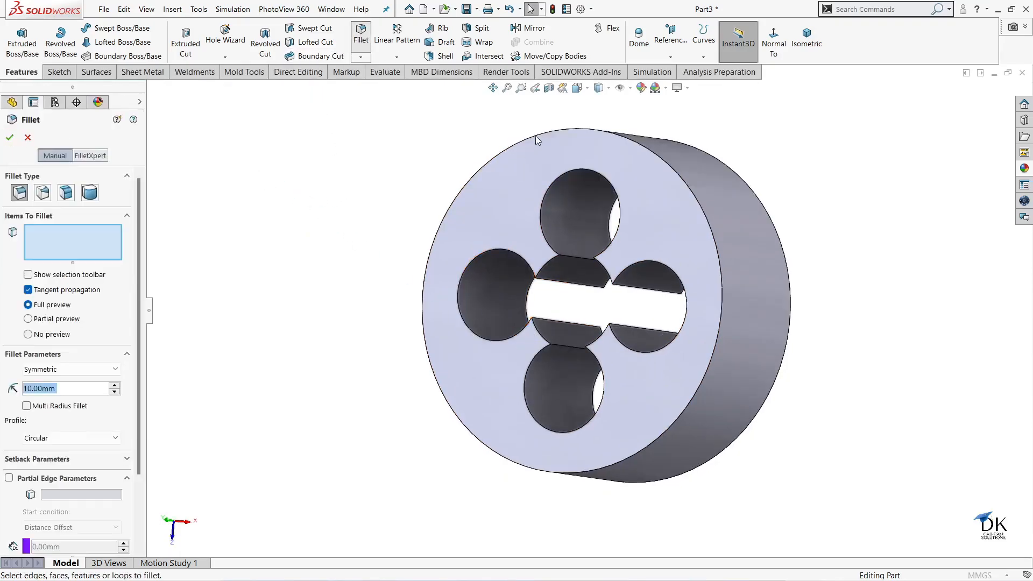
pyautogui.click(537, 133)
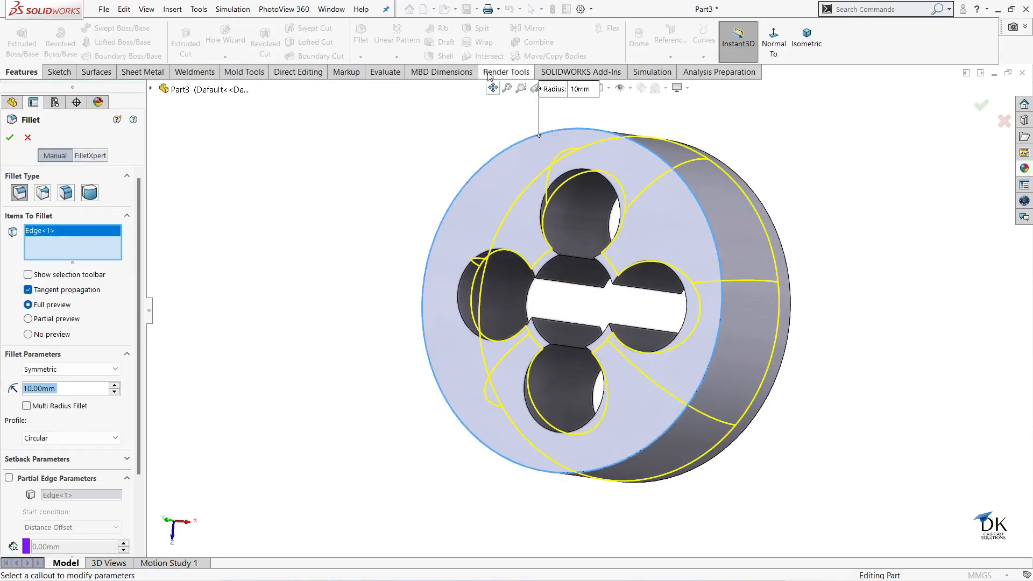
pyautogui.click(28, 139)
# - Chamfer both outer circular edges of the disc with a distance of 1 mm at 45 degrees
pyautogui.click(361, 57)
pyautogui.click(363, 88)
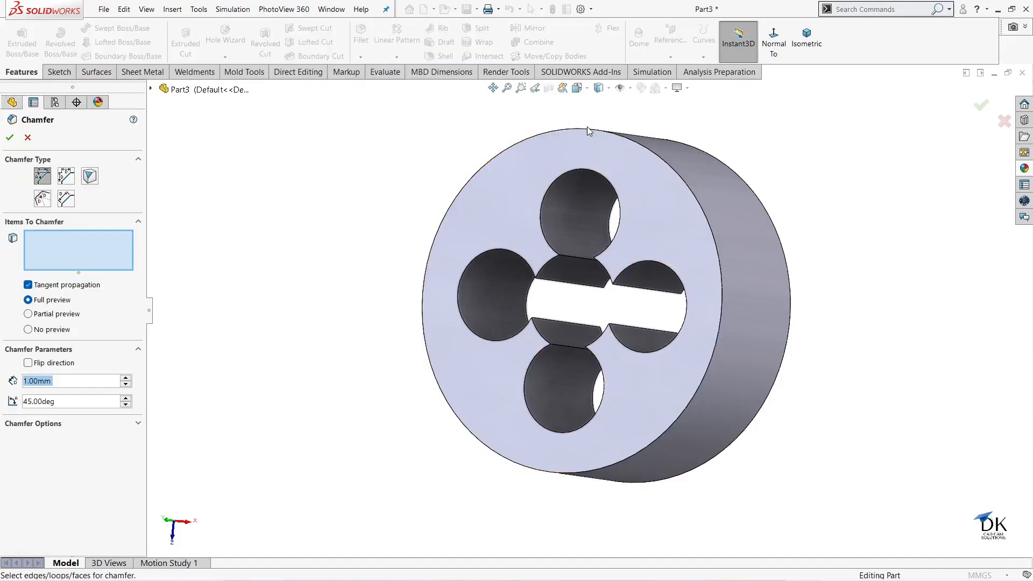
pyautogui.click(586, 129)
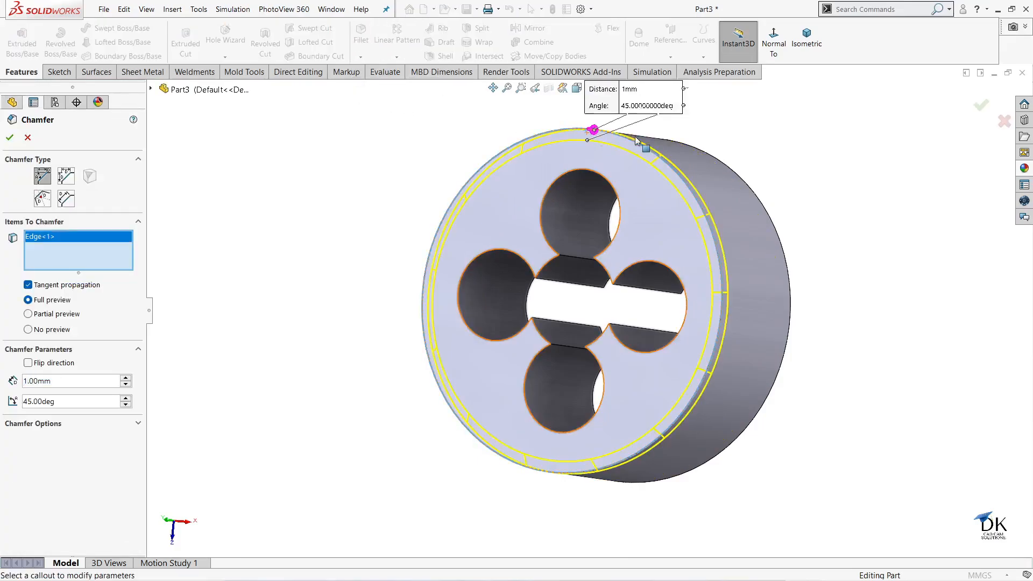
pyautogui.click(724, 162)
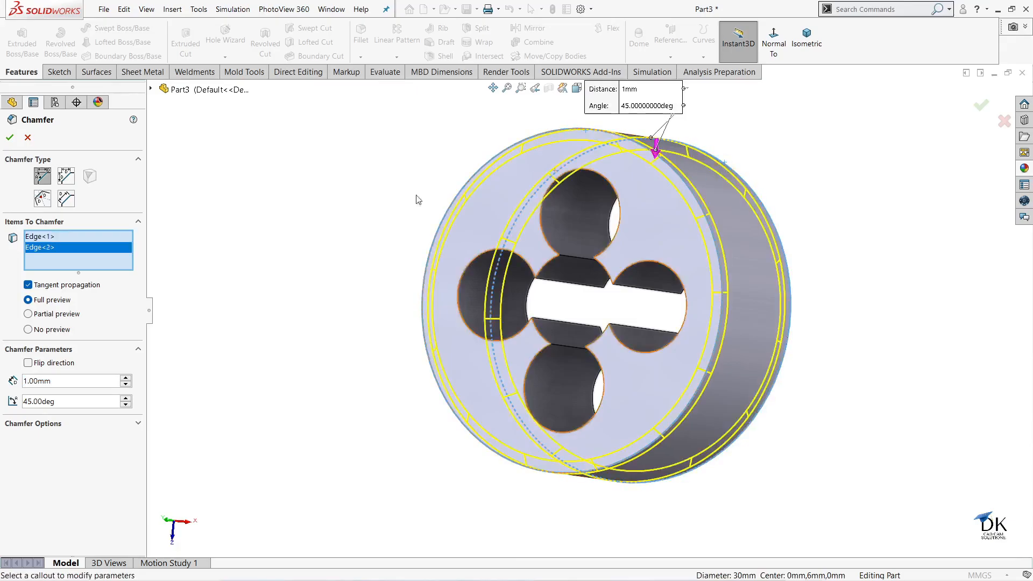
pyautogui.click(10, 138)
# - Chamfer the eight arc edges of the central hole, four on each face, with a distance of 1 mm at 45 degrees
pyautogui.moveTo(287, 235); pyautogui.dragTo(581, 285, button='middle')
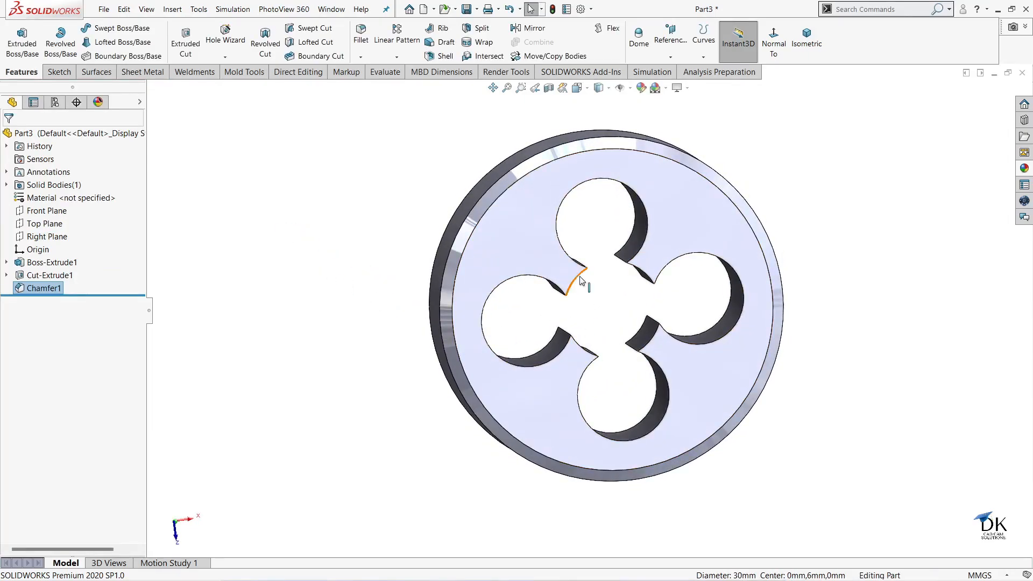
pyautogui.click(579, 276)
pyautogui.click(692, 245)
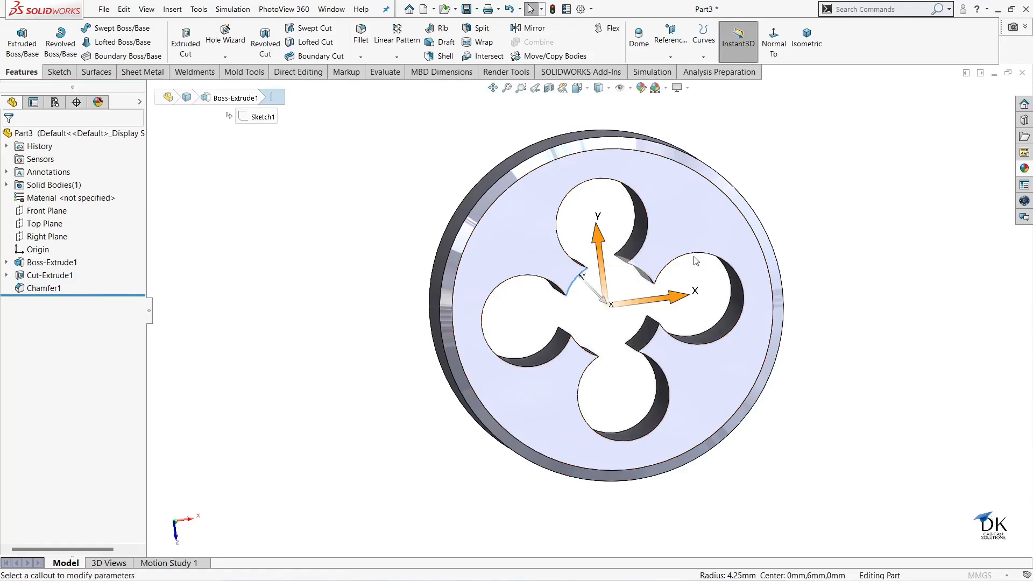
pyautogui.click(650, 280)
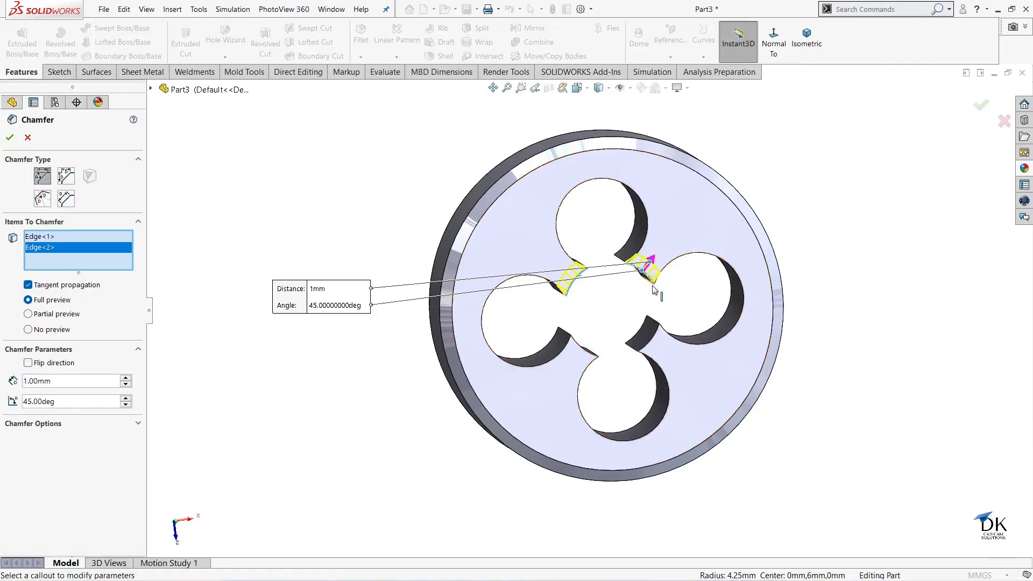
pyautogui.click(653, 340)
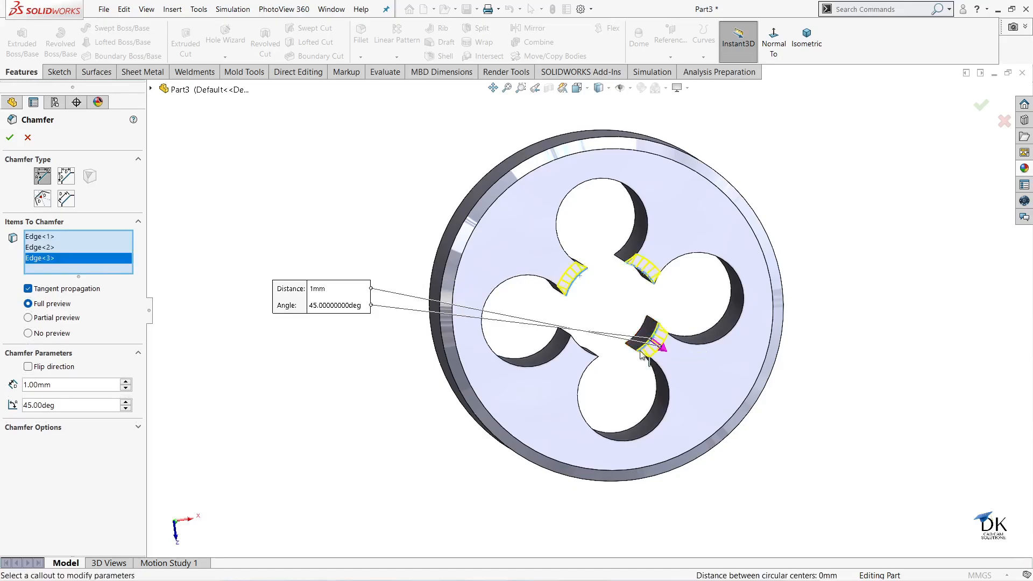
pyautogui.click(580, 349)
pyautogui.moveTo(625, 291); pyautogui.dragTo(635, 323, button='middle')
pyautogui.click(602, 325)
pyautogui.click(591, 286)
pyautogui.click(628, 277)
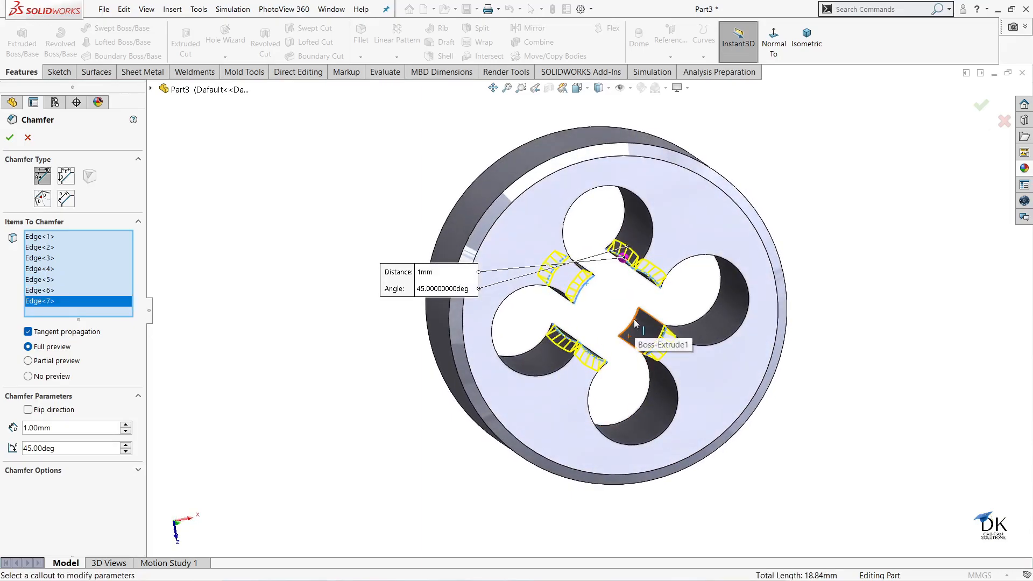
pyautogui.click(636, 323)
pyautogui.moveTo(851, 247); pyautogui.dragTo(802, 223, button='middle')
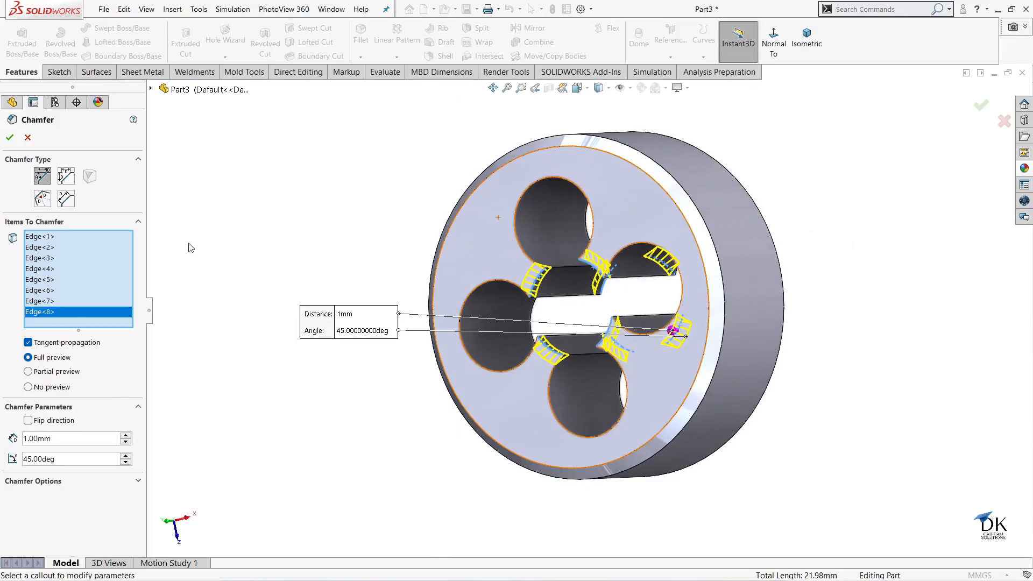
pyautogui.click(10, 137)
# - Start a sketch on the disc's flat front face and view that face straight on
pyautogui.moveTo(362, 302); pyautogui.dragTo(632, 324, button='middle')
pyautogui.moveTo(864, 316)
pyautogui.mouseDown(button='middle')
pyautogui.moveTo(834, 301)
pyautogui.moveTo(855, 288)
pyautogui.moveTo(834, 353)
pyautogui.moveTo(803, 374)
pyautogui.moveTo(790, 323)
pyautogui.moveTo(771, 353)
pyautogui.mouseUp(button='middle')
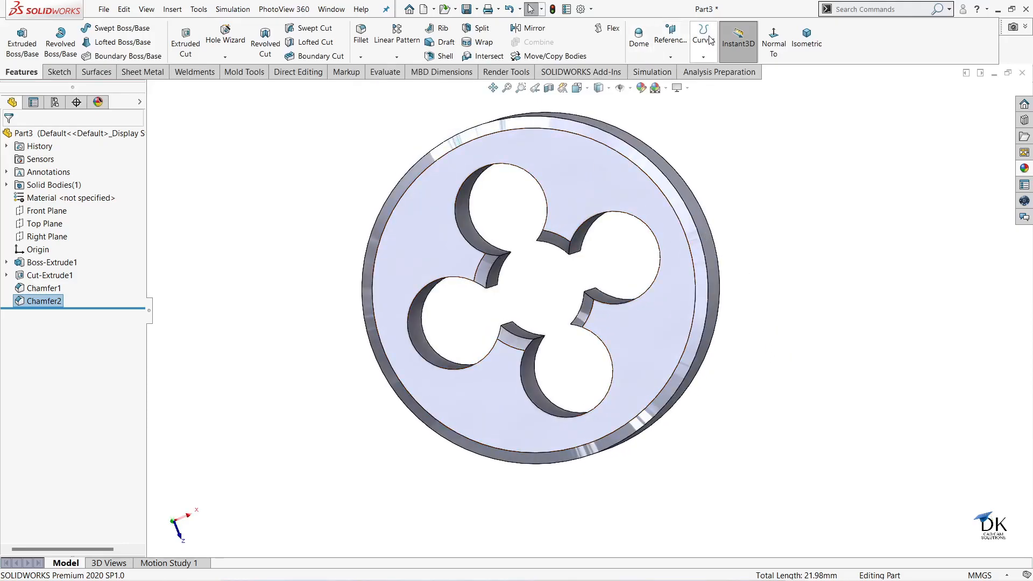
pyautogui.click(583, 165)
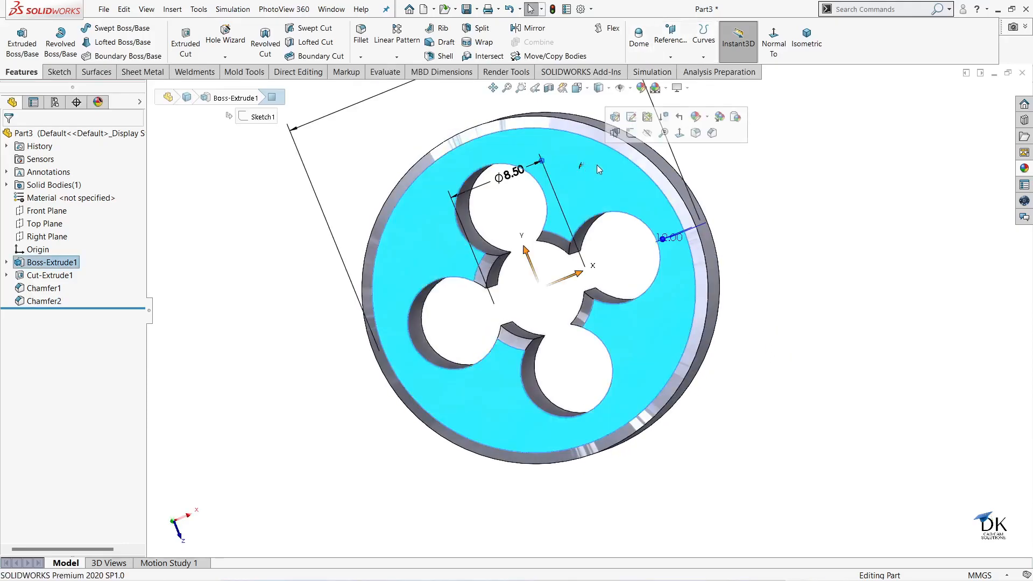
pyautogui.click(635, 136)
pyautogui.click(722, 39)
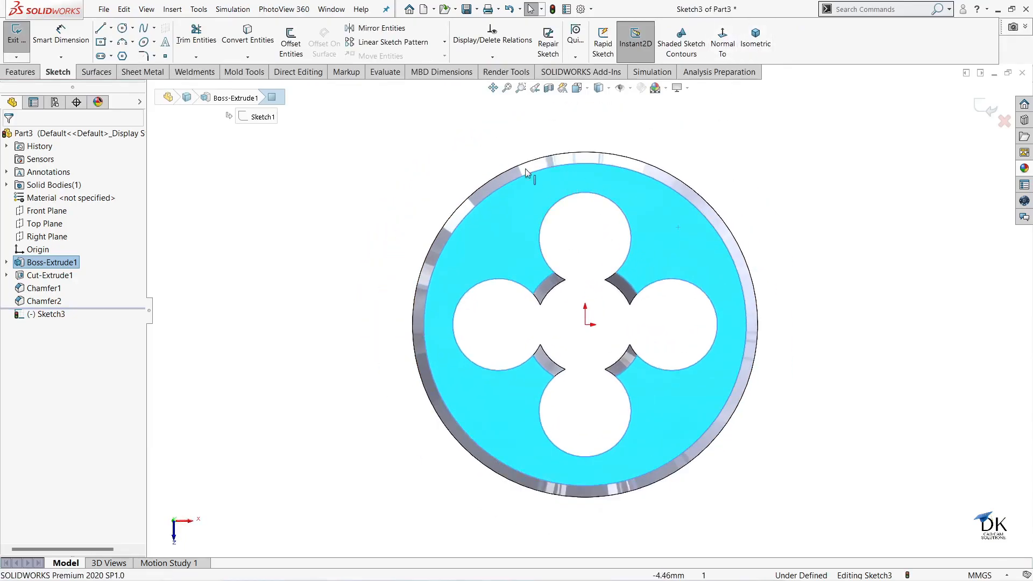
# - Draw a vertical centerline about 18 mm long from the origin up past the disc's outer rim
pyautogui.click(111, 27)
pyautogui.click(129, 53)
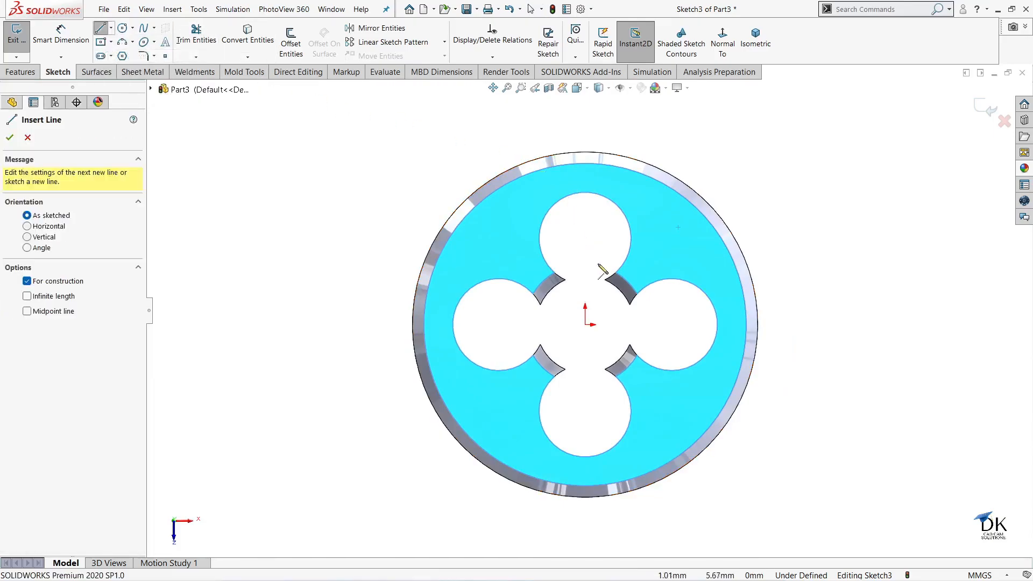
pyautogui.click(585, 324)
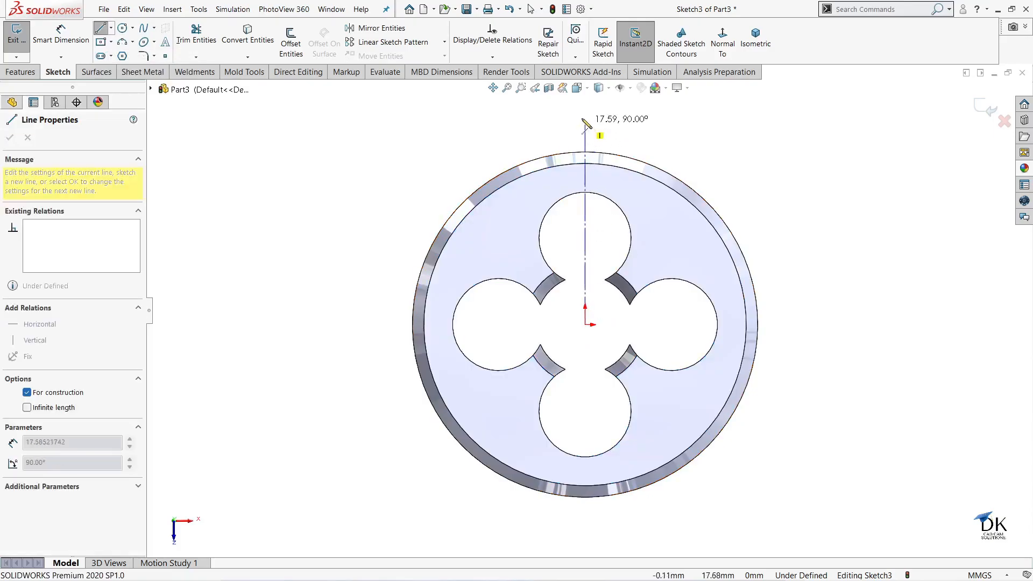
pyautogui.click(584, 114)
pyautogui.rightClick(629, 123)
pyautogui.click(630, 124)
# - Offset the vertical centerline by 0.5 mm bi-directionally to form the two sides of a slot
pyautogui.scroll(-2, 596, 196)
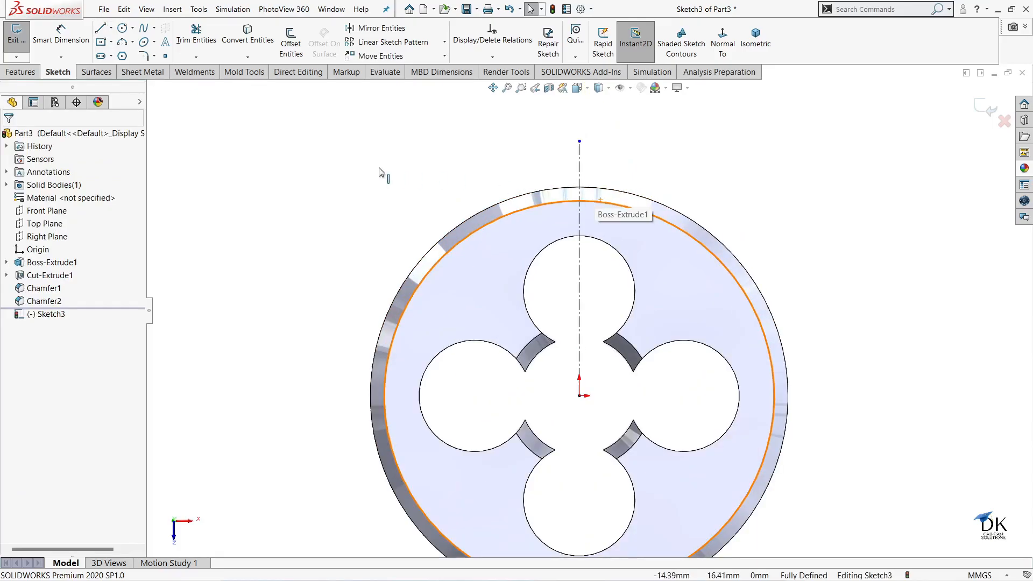
pyautogui.click(291, 41)
pyautogui.click(580, 174)
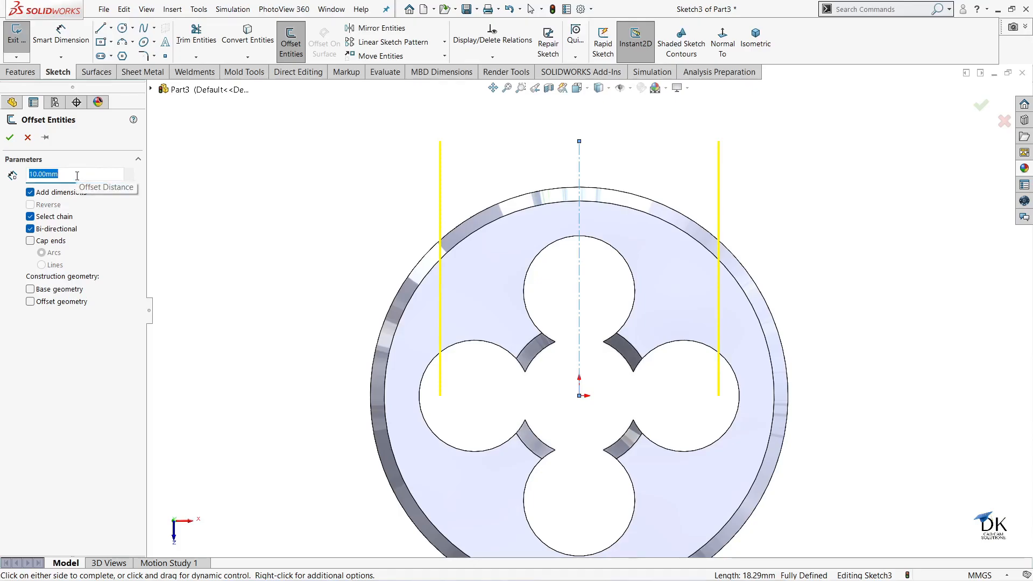
pyautogui.press('Return')
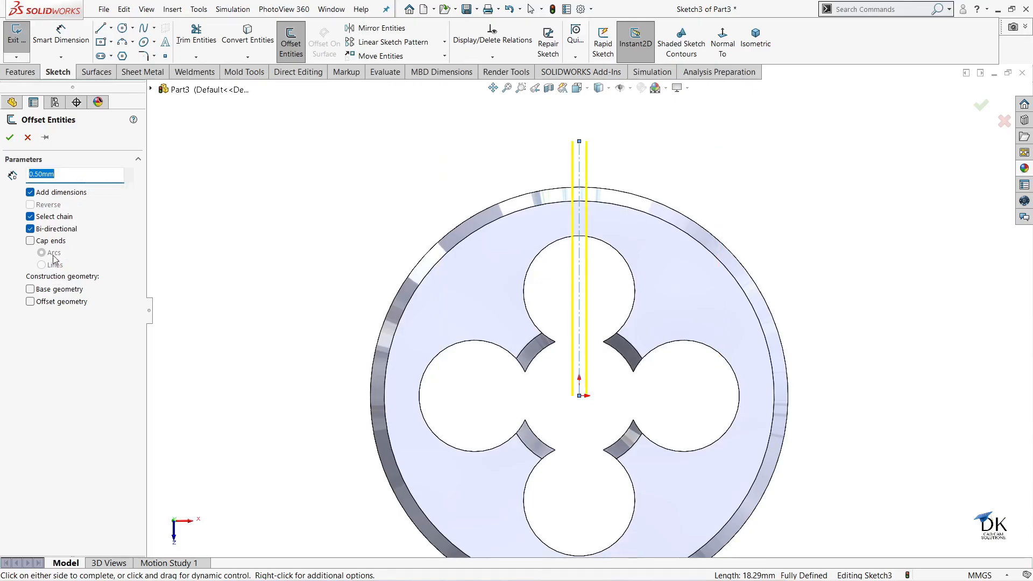
pyautogui.click(9, 139)
# - Convert the disc's outer circular edge and the upper clearance hole's arc edge into sketch entities
pyautogui.scroll(-2, 619, 208)
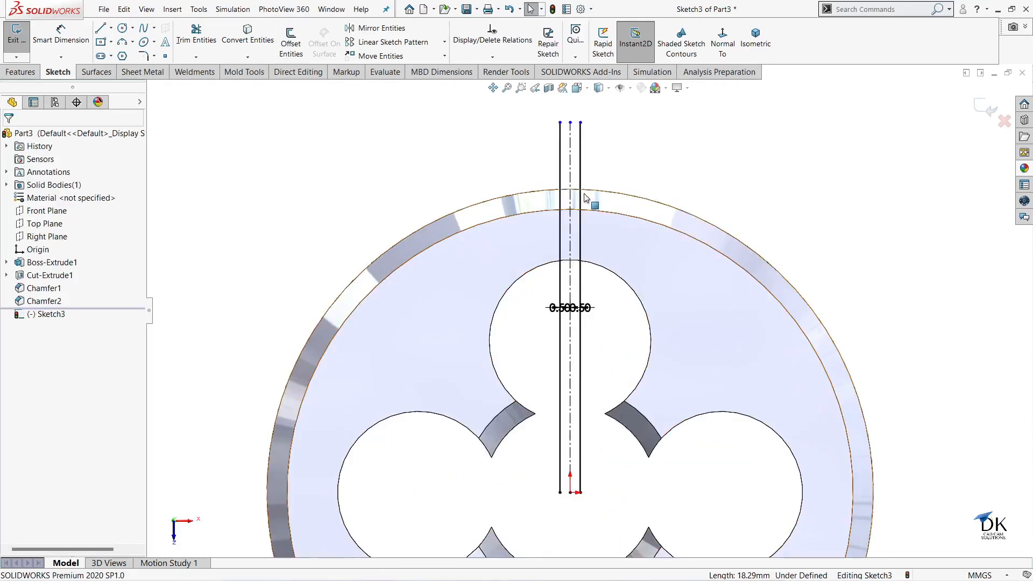
pyautogui.click(591, 194)
pyautogui.click(247, 33)
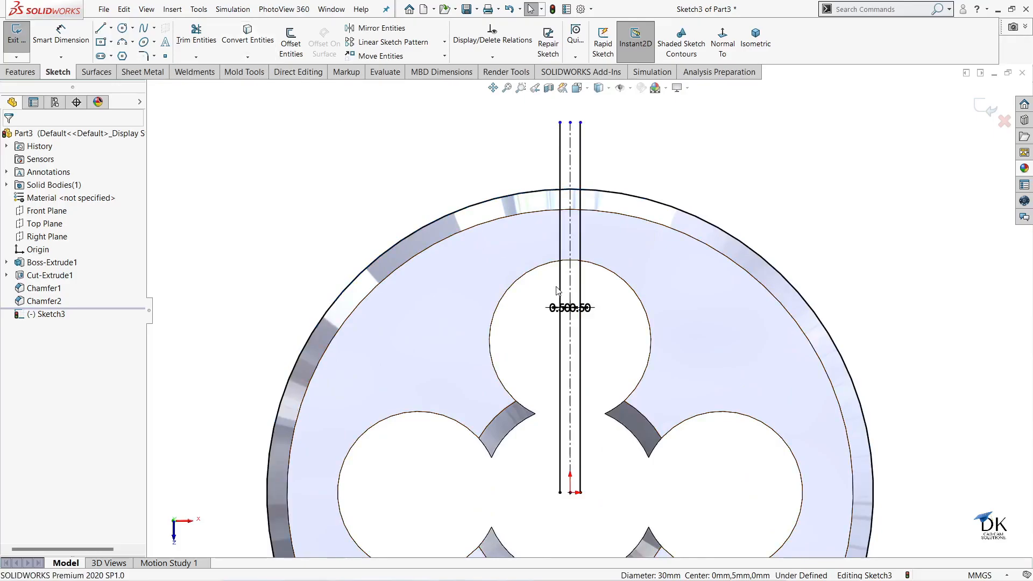
pyautogui.click(553, 263)
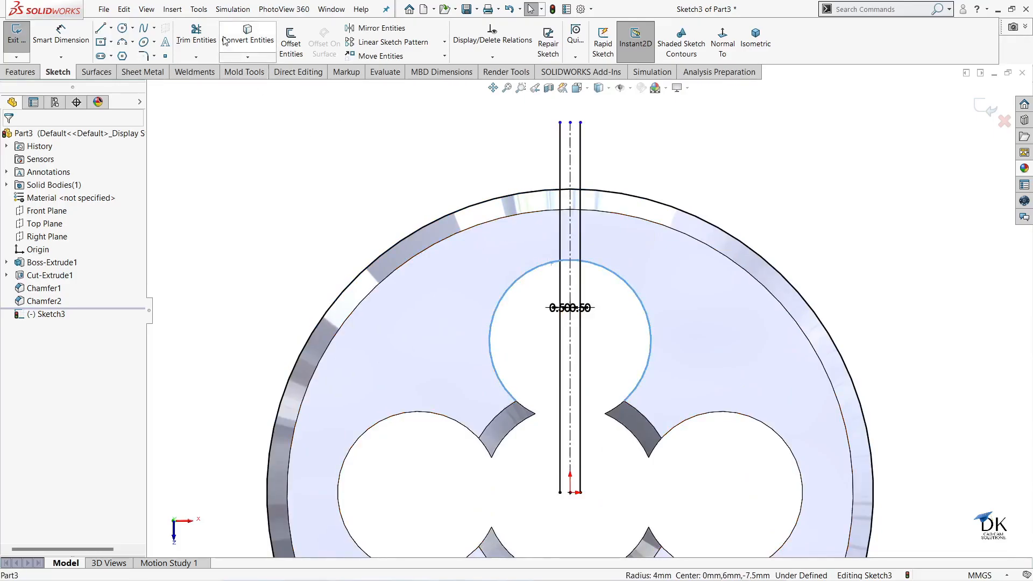
pyautogui.click(243, 39)
# - Power-trim the offset lines and converted curves to a closed slot profile between the outer rim and the upper hole
pyautogui.click(195, 35)
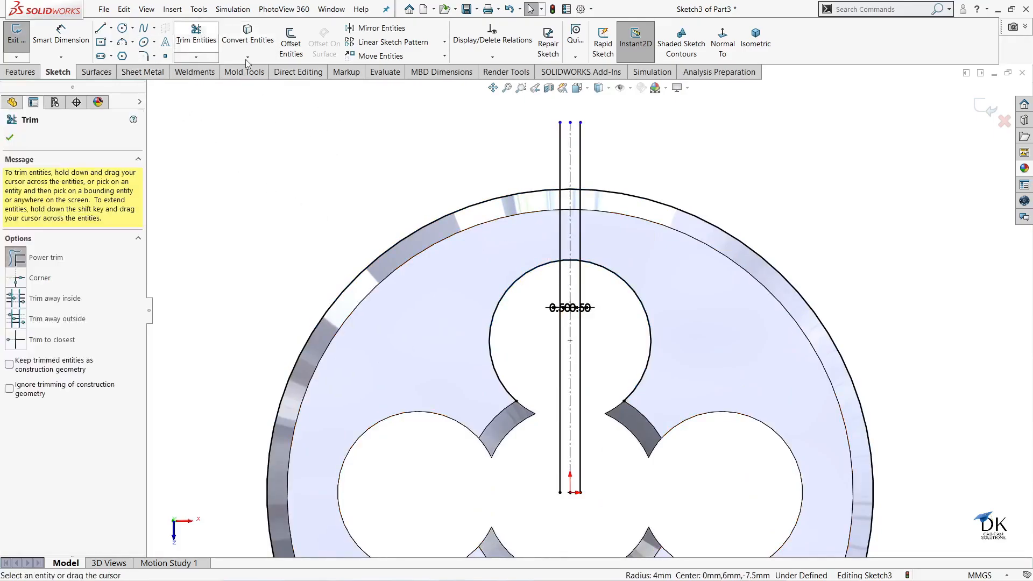
pyautogui.moveTo(512, 181); pyautogui.dragTo(516, 215)
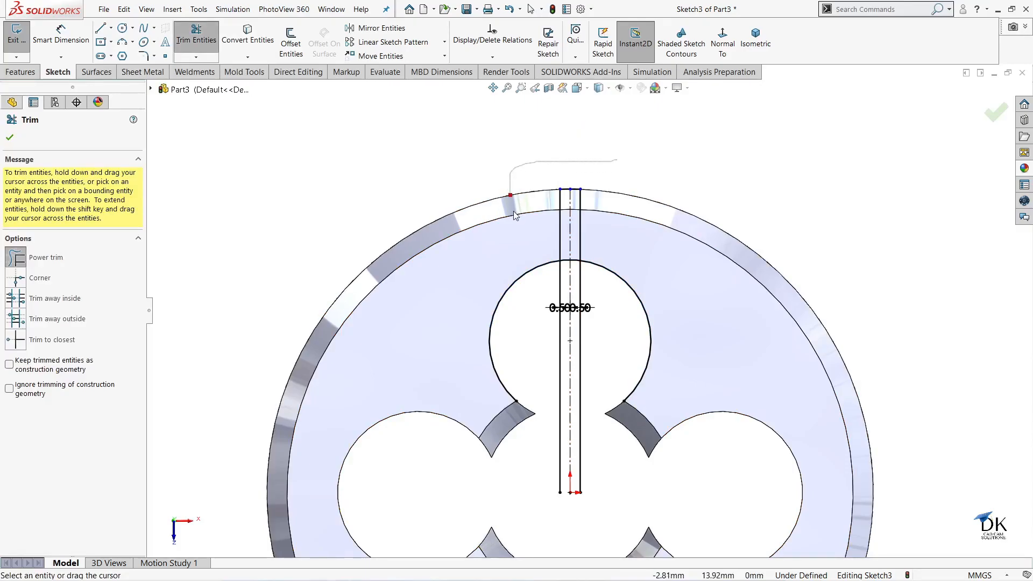
pyautogui.moveTo(535, 287); pyautogui.dragTo(570, 302)
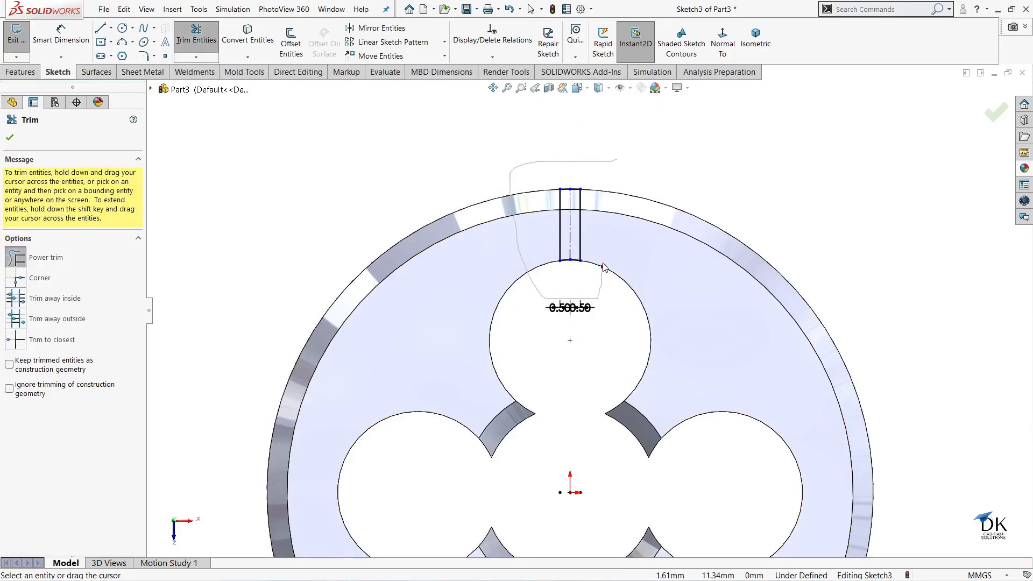
pyautogui.moveTo(603, 266); pyautogui.dragTo(606, 269)
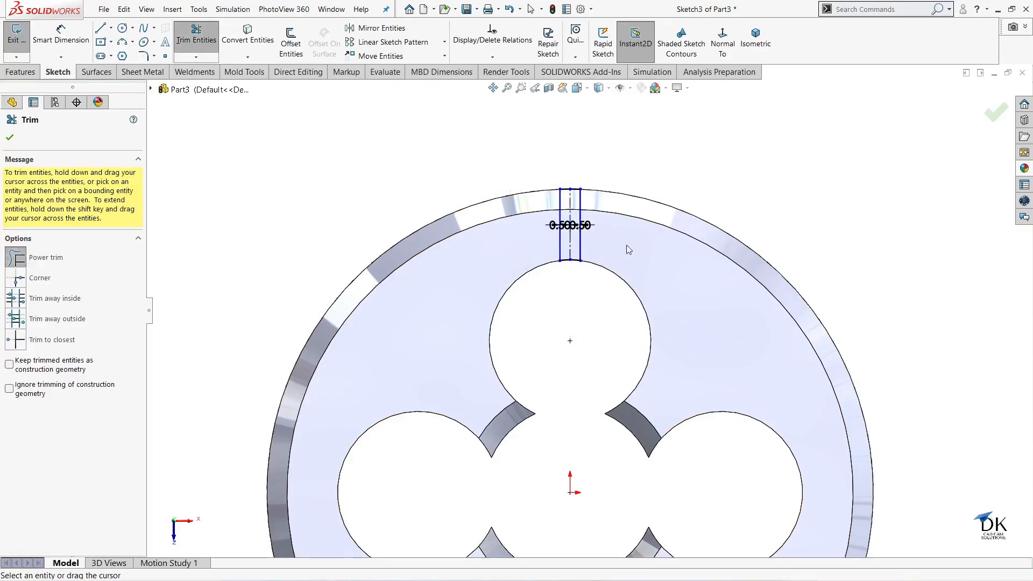
pyautogui.click(10, 138)
# - Exit the sketch and cut-extrude the narrow slot profile through the full thickness of the disc
pyautogui.press('z')
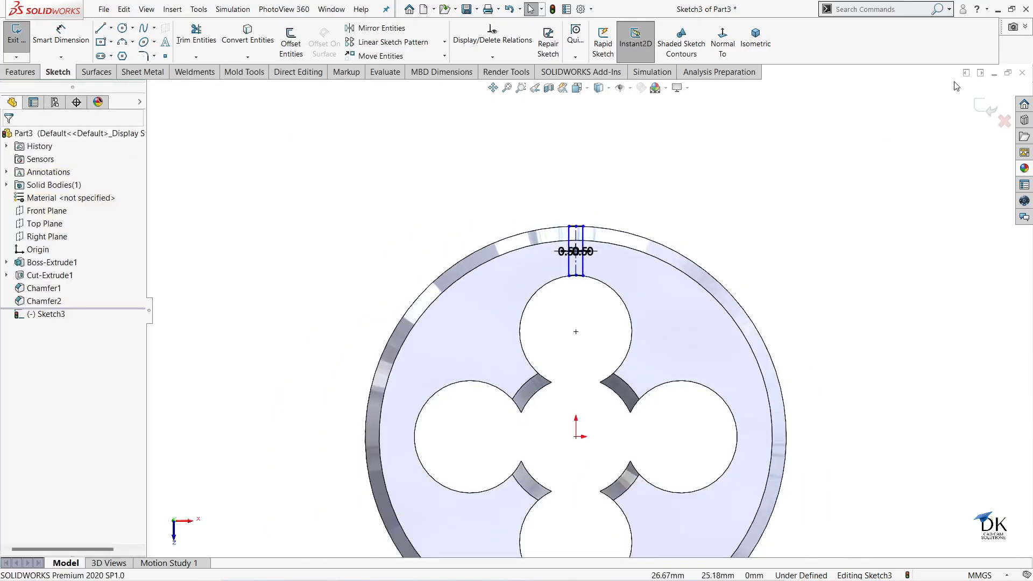
pyautogui.click(972, 110)
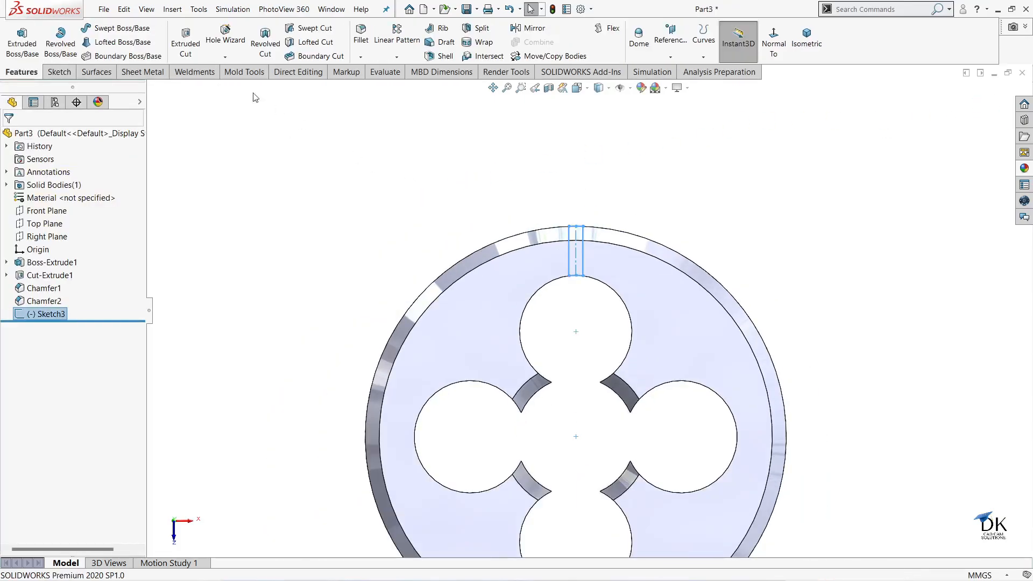
pyautogui.click(189, 33)
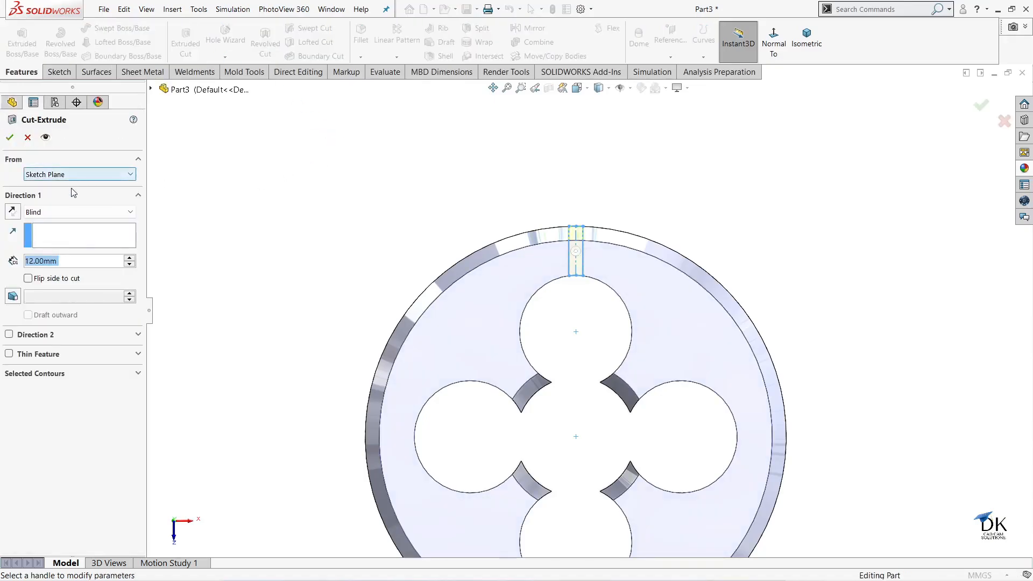
pyautogui.click(70, 232)
pyautogui.click(10, 137)
pyautogui.click(710, 179)
pyautogui.moveTo(737, 193); pyautogui.dragTo(734, 243, button='middle')
pyautogui.scroll(3, 738, 208)
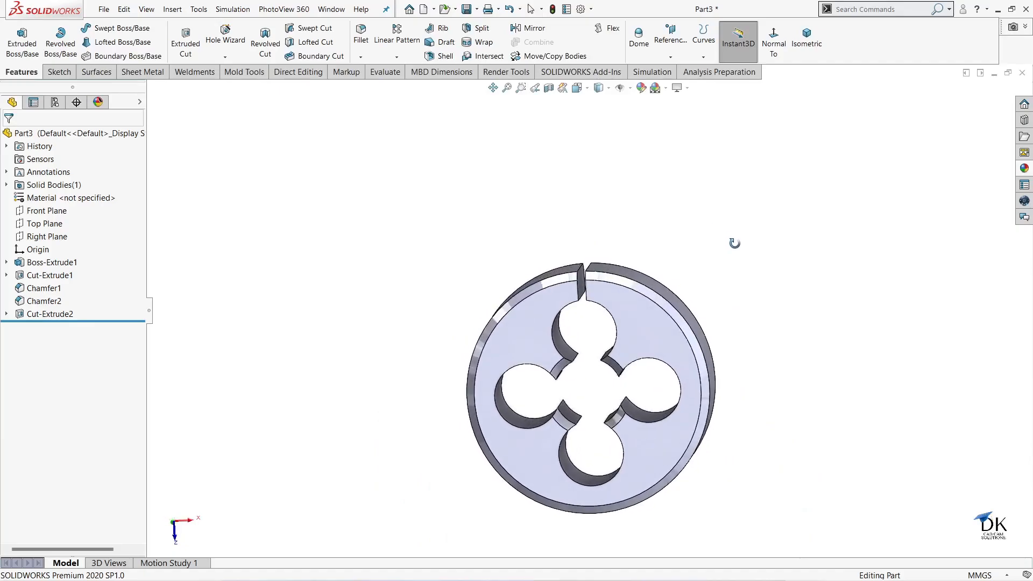
pyautogui.scroll(-2, 656, 328)
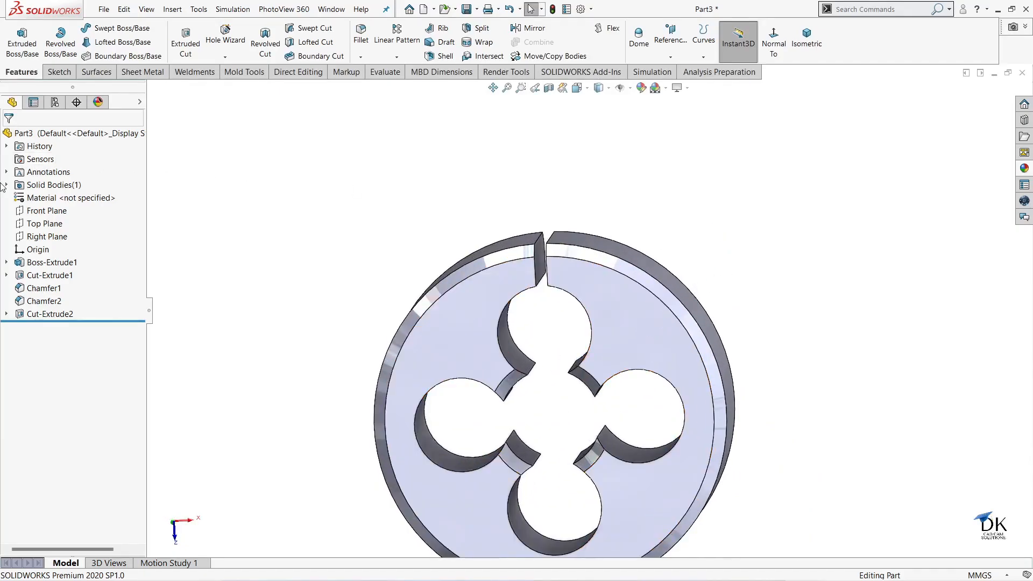
# - Start a new sketch on the Top Plane and orient the view normal to it
pyautogui.click(35, 224)
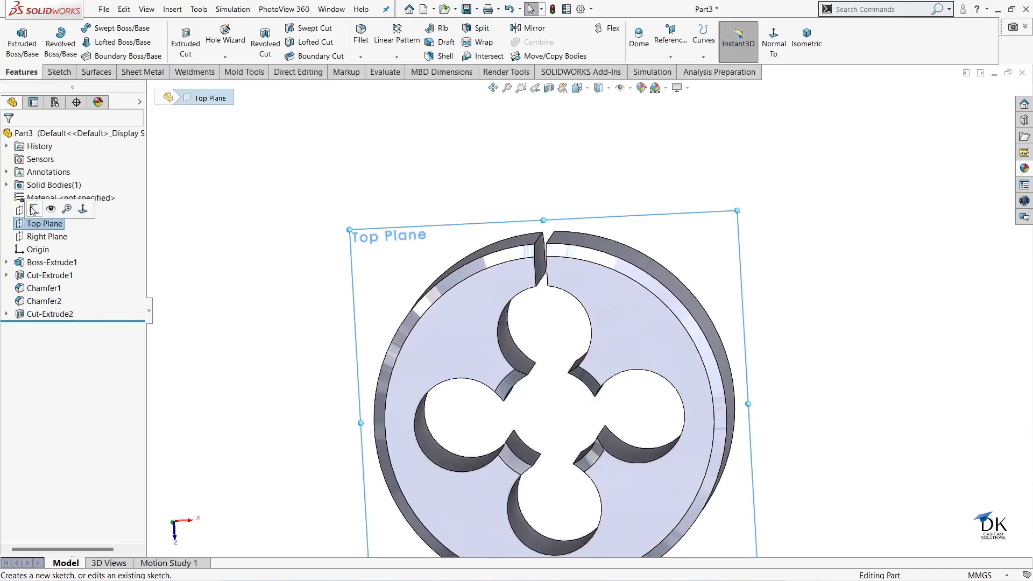
pyautogui.click(33, 209)
pyautogui.click(723, 41)
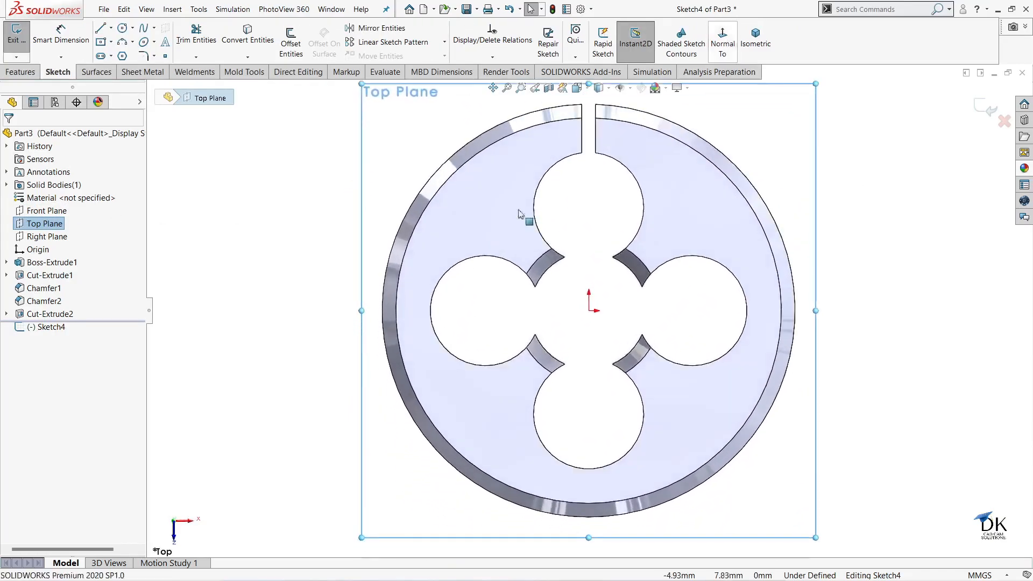
# - Draw a diagonal centerline about 16.5 mm long from the origin, between the upper and right holes, past the outer rim
pyautogui.click(111, 28)
pyautogui.click(129, 53)
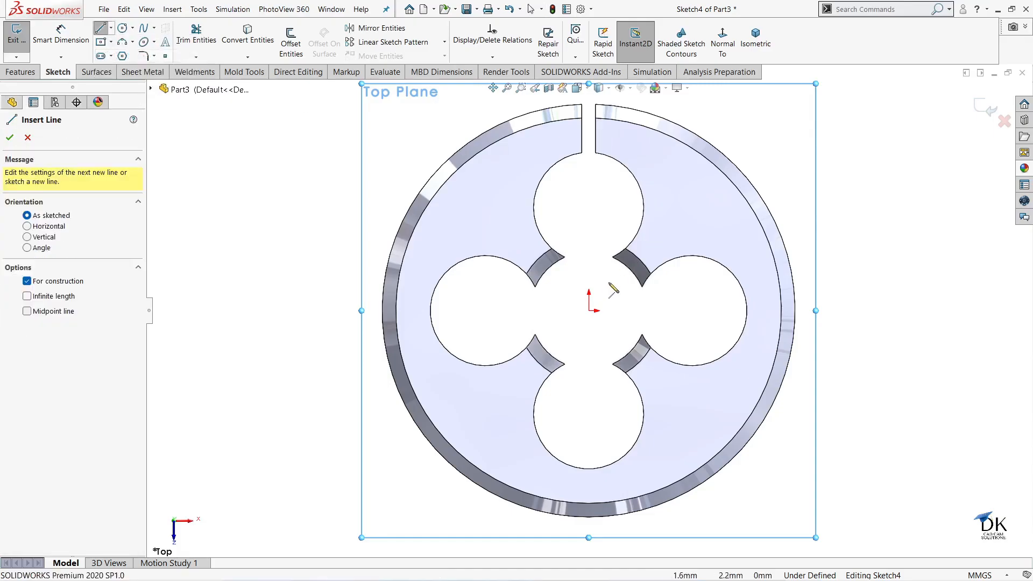
pyautogui.click(589, 310)
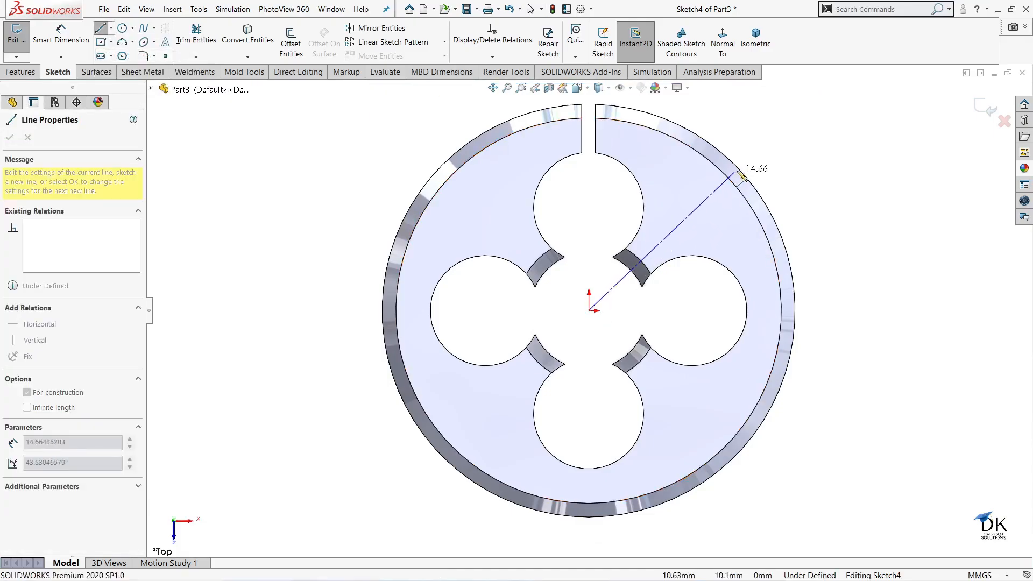
pyautogui.click(749, 150)
pyautogui.rightClick(773, 106)
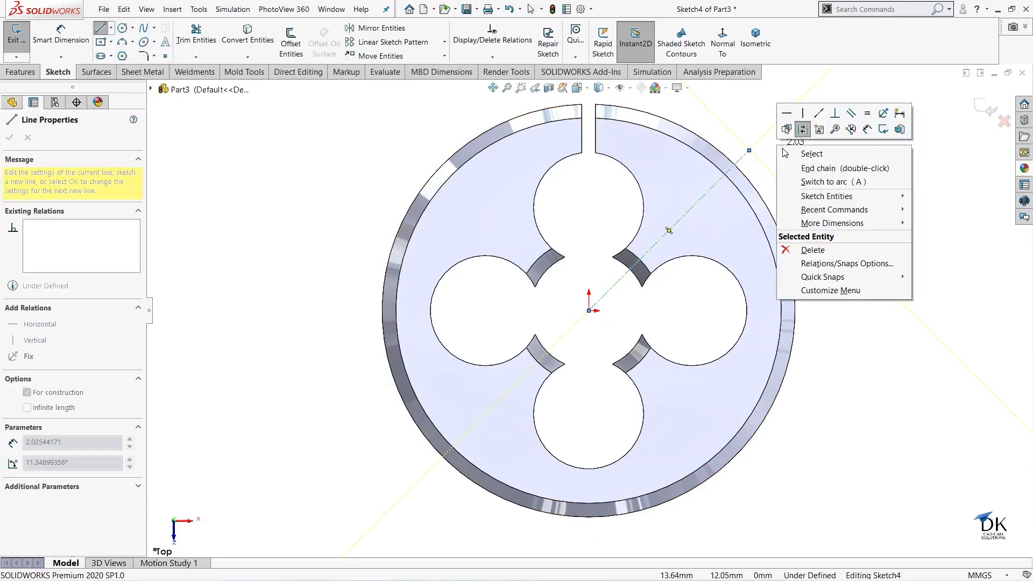
pyautogui.click(796, 155)
# - Draw a vertical centerline about 15.7 mm long from the origin up through the slot
pyautogui.click(111, 28)
pyautogui.click(116, 55)
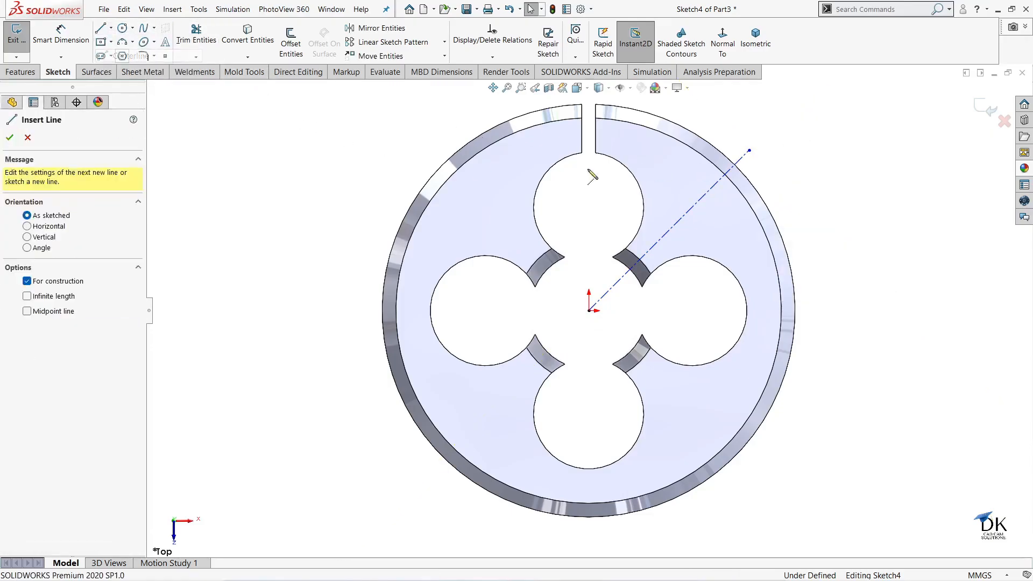
pyautogui.click(589, 311)
pyautogui.click(589, 94)
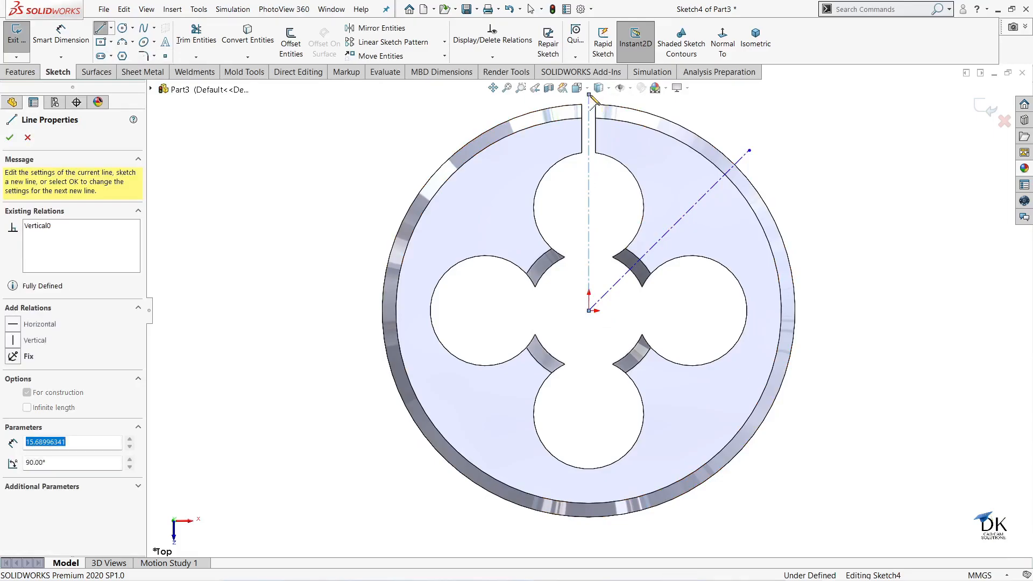
pyautogui.rightClick(730, 109)
pyautogui.scroll(2, 745, 178)
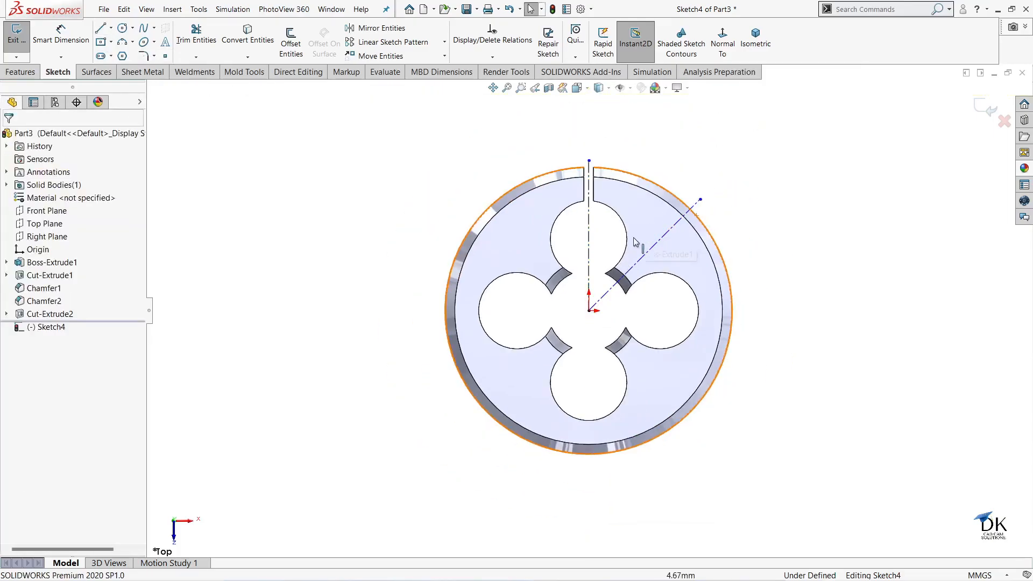
# - Dimension the angle between the vertical and diagonal centerlines as 45 degrees
pyautogui.scroll(-1, 634, 242)
pyautogui.click(71, 42)
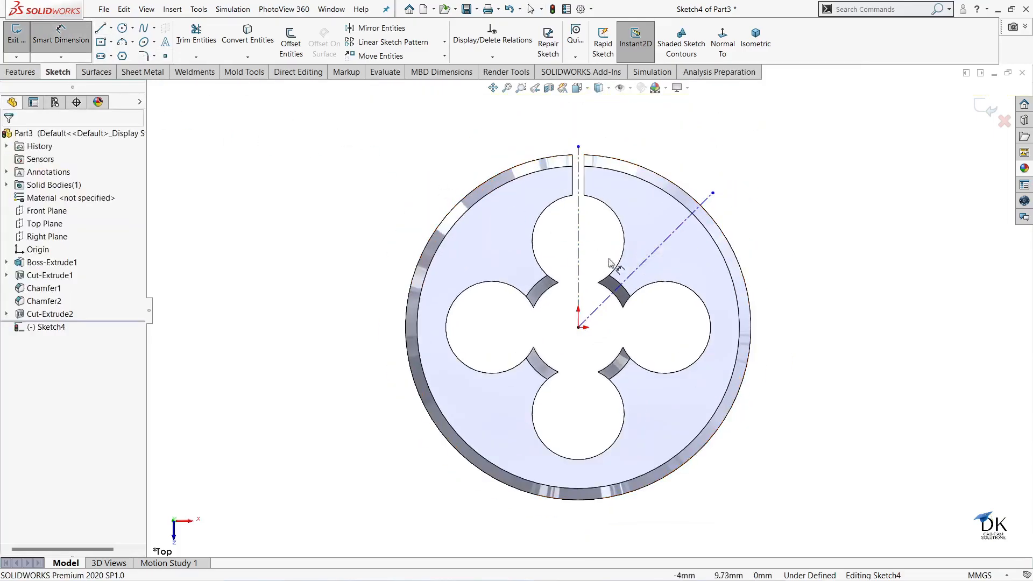
pyautogui.click(578, 258)
pyautogui.click(645, 259)
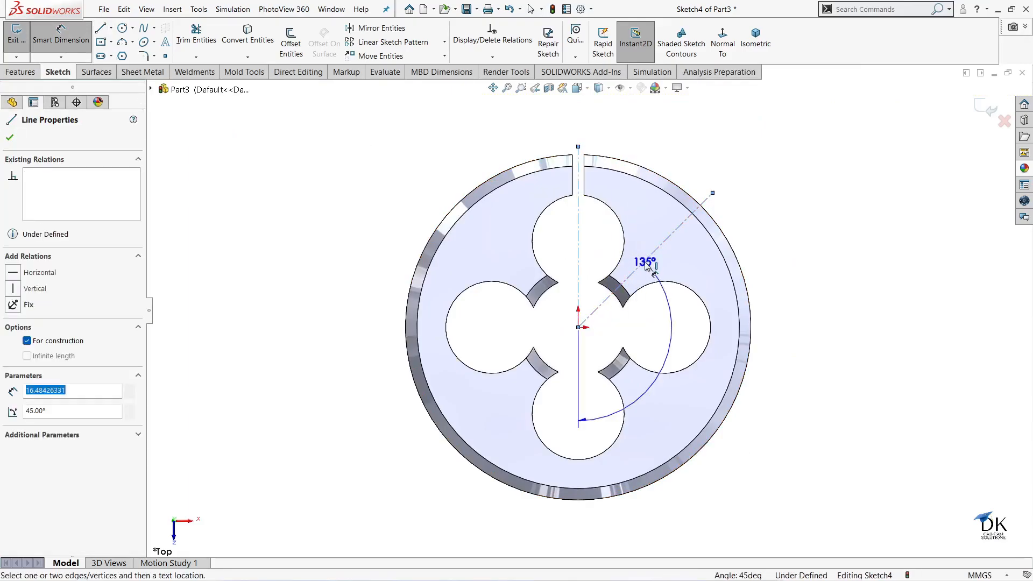
pyautogui.click(647, 227)
pyautogui.click(596, 208)
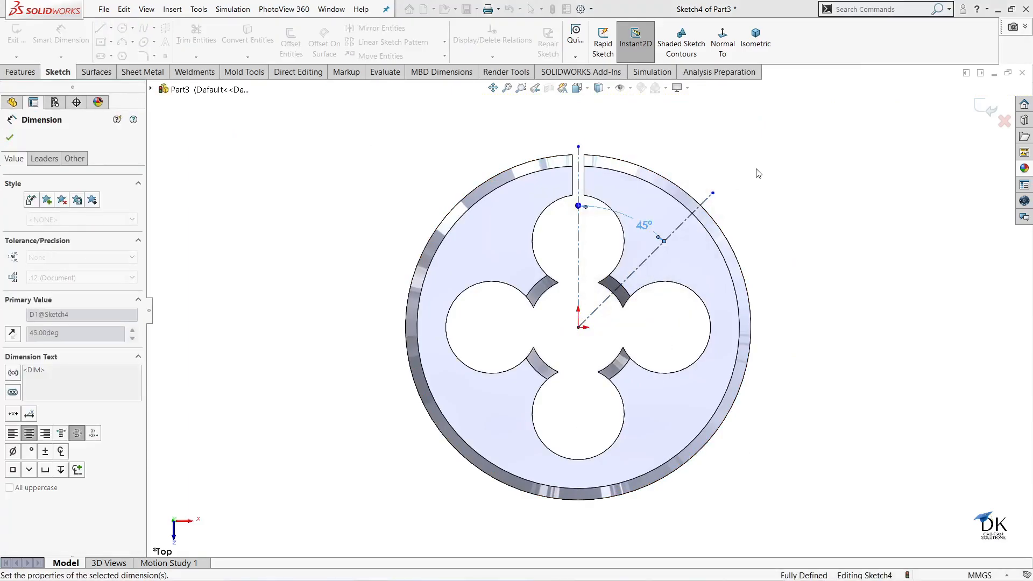
# - Sketch a closed five-sided profile of lines across the rim at the diagonal centerline, with an outer edge about 2.1 mm long
pyautogui.scroll(-1, 718, 249)
pyautogui.scroll(-1, 718, 249)
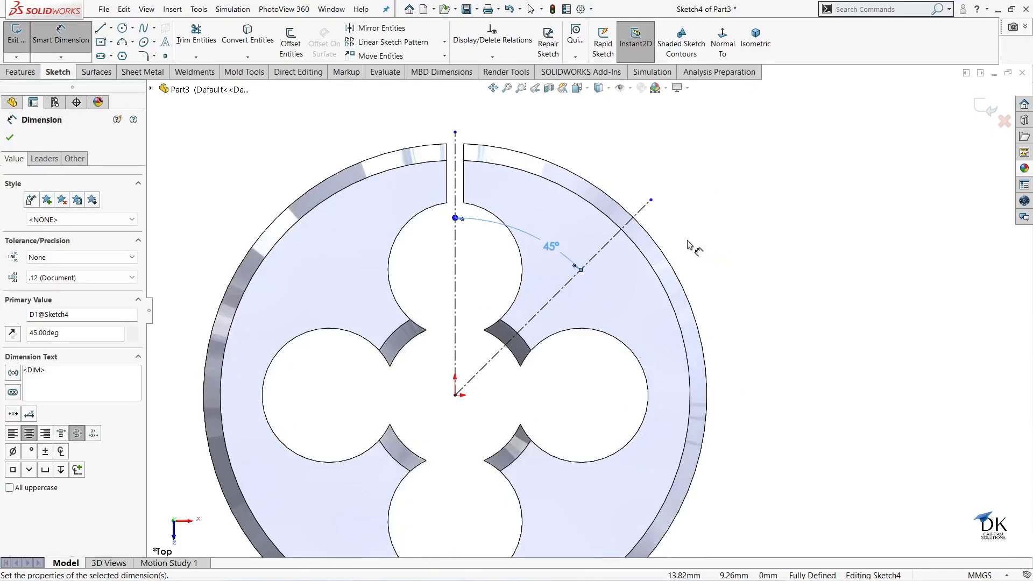
pyautogui.click(101, 31)
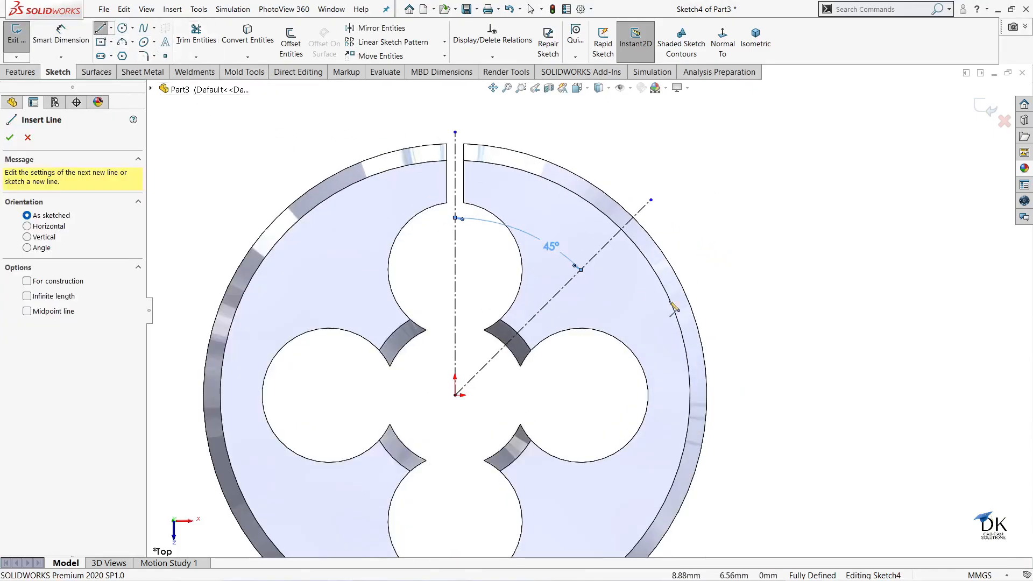
pyautogui.click(635, 197)
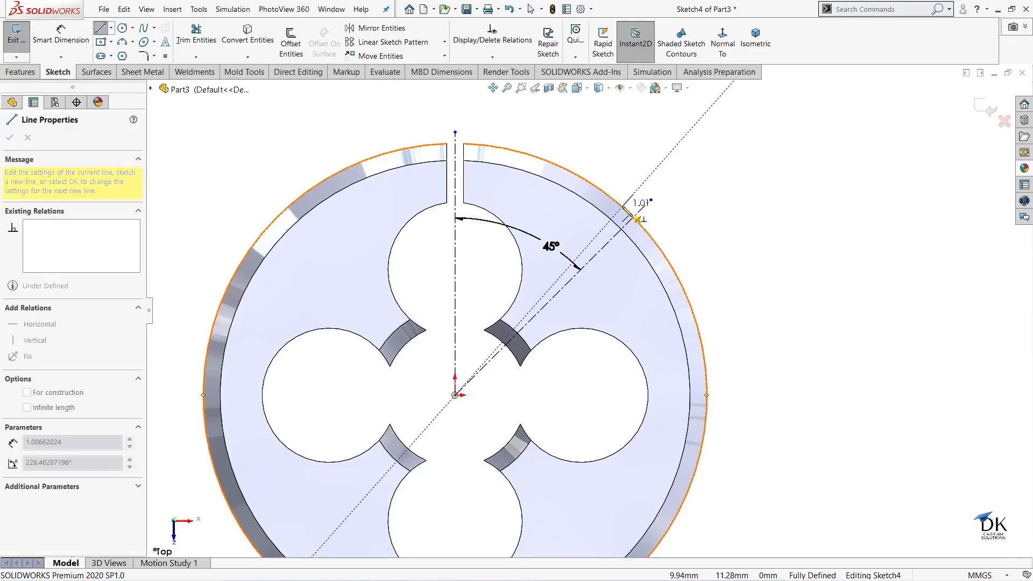
pyautogui.click(618, 232)
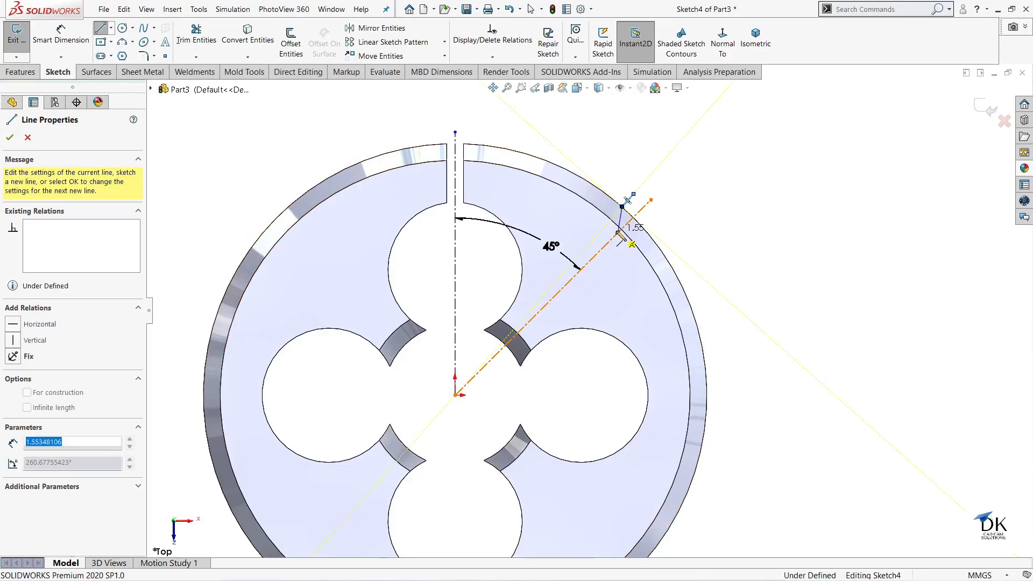
pyautogui.click(647, 232)
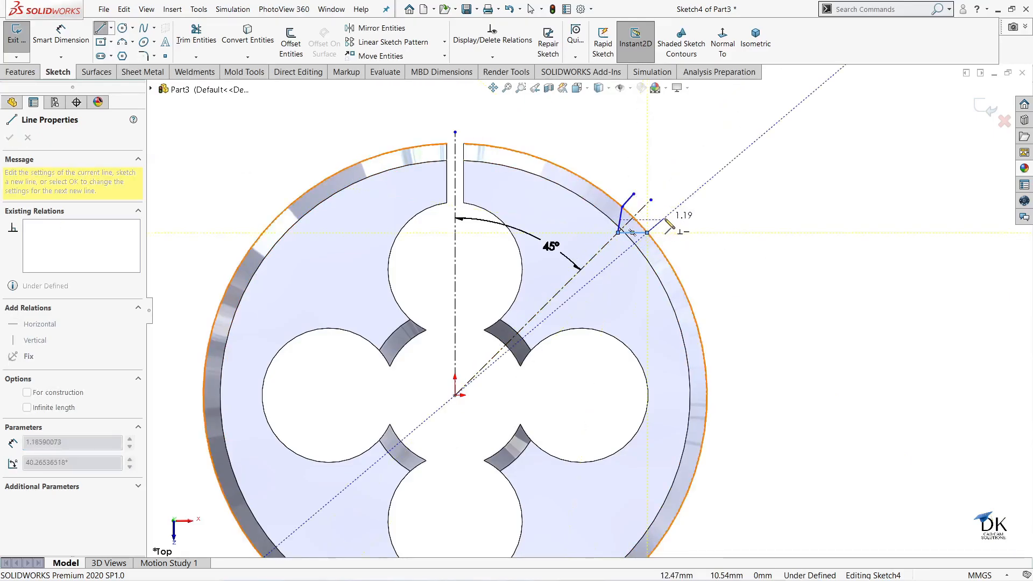
pyautogui.click(658, 220)
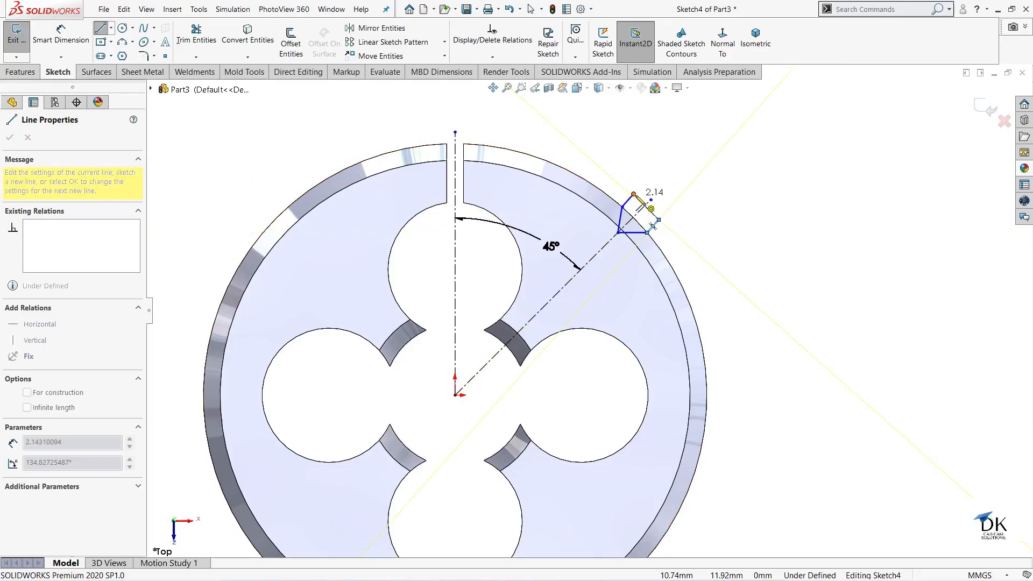
pyautogui.click(633, 194)
pyautogui.rightClick(678, 181)
pyautogui.click(696, 184)
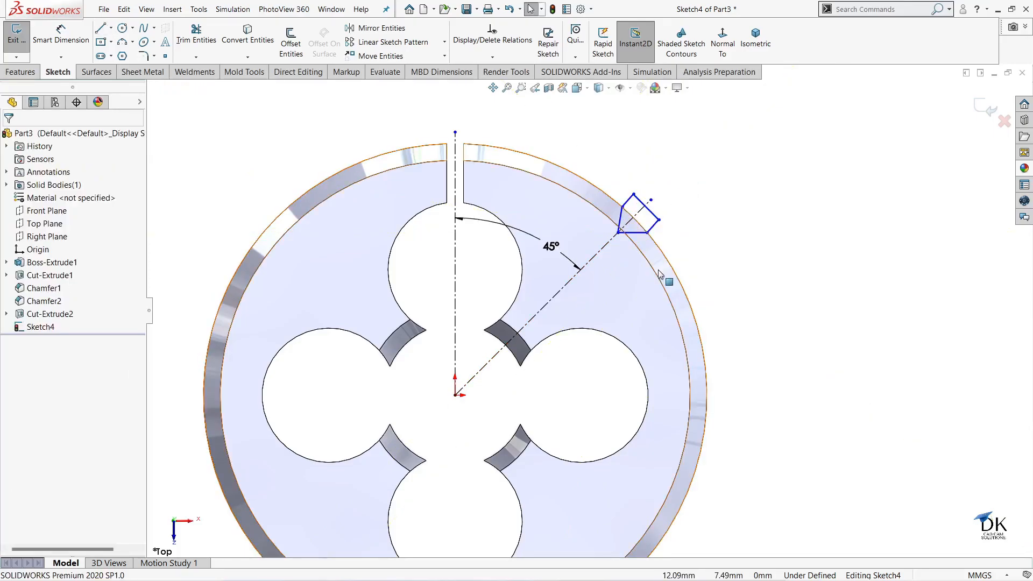
# - Make the profile's outer line perpendicular to the diagonal centerline
pyautogui.scroll(-3, 651, 224)
pyautogui.scroll(-2, 651, 225)
pyautogui.scroll(-2, 653, 222)
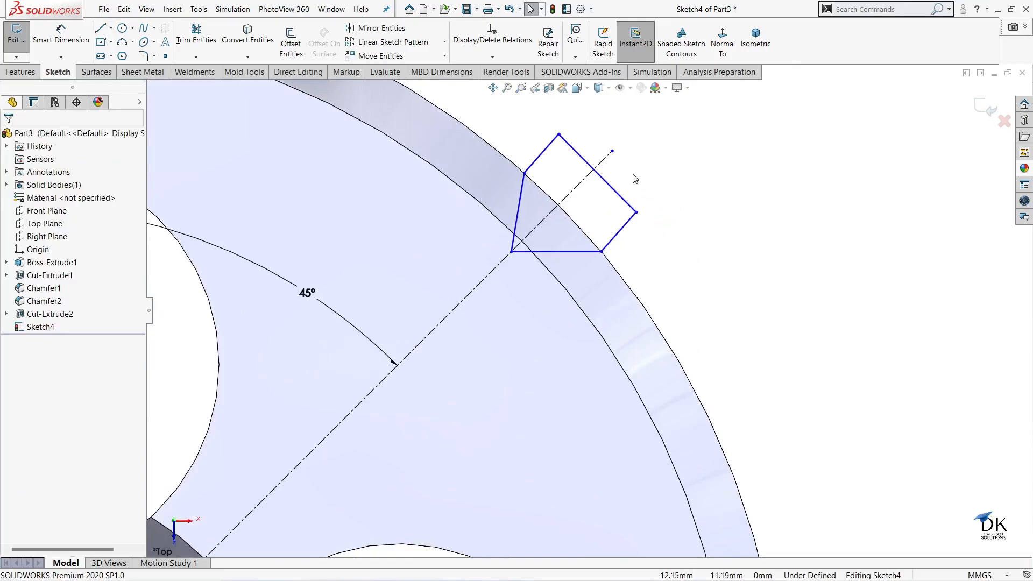
pyautogui.click(608, 162)
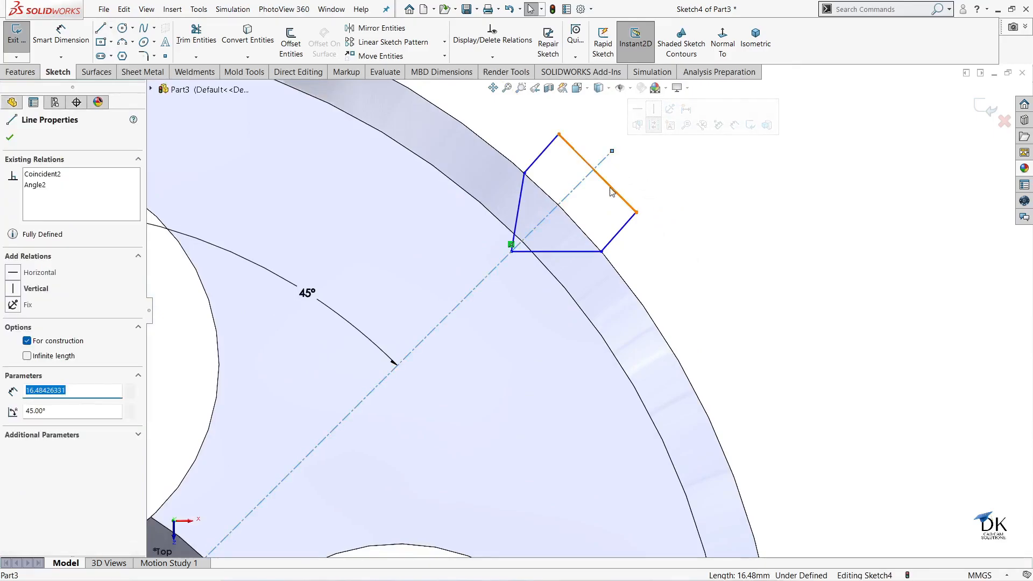
pyautogui.keyDown('ctrl'); pyautogui.click(611, 191); pyautogui.keyUp('ctrl')
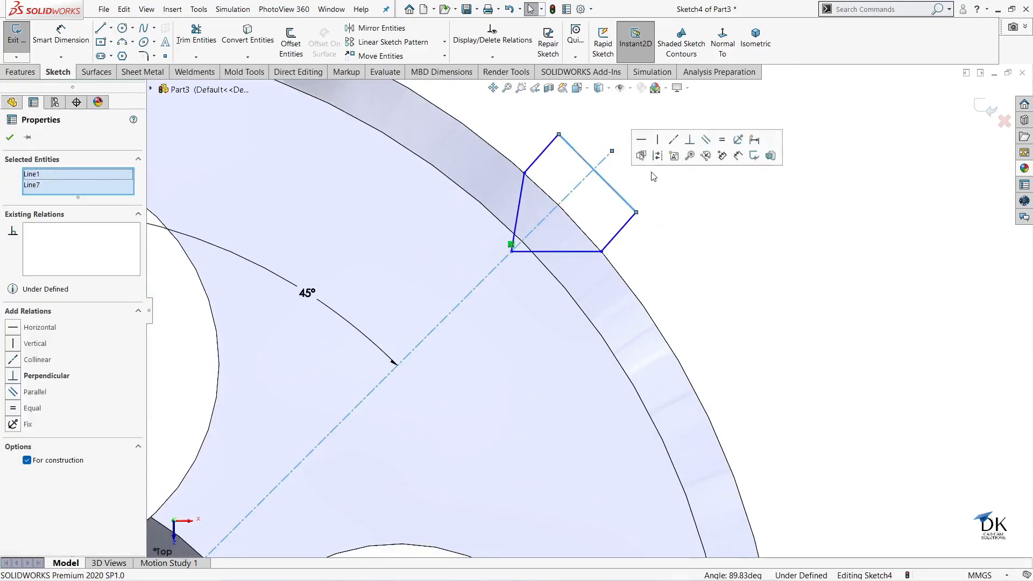
pyautogui.click(689, 141)
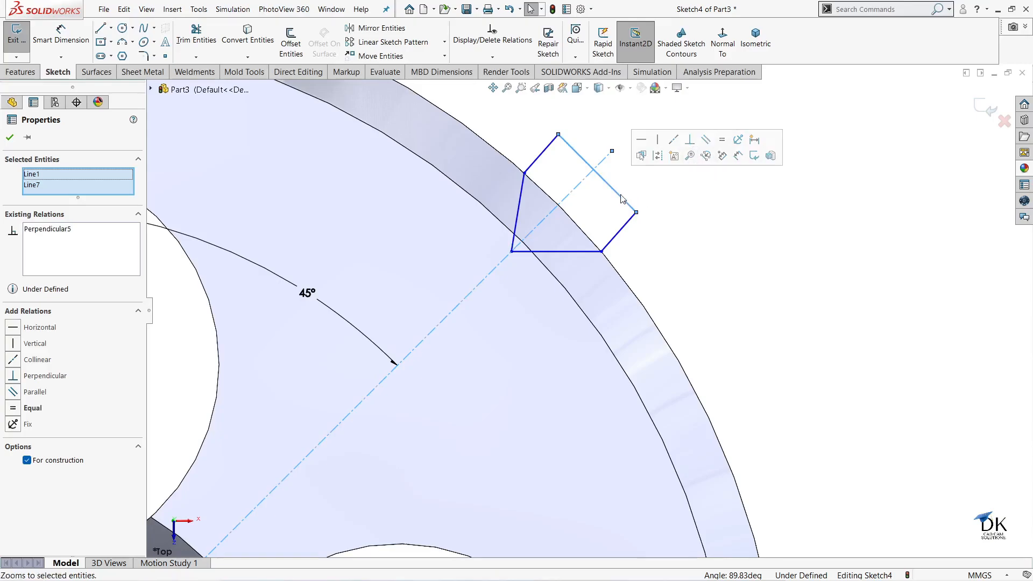
# - Make the midpoint of the profile's outer line coincident with the diagonal centerline
pyautogui.click(597, 174)
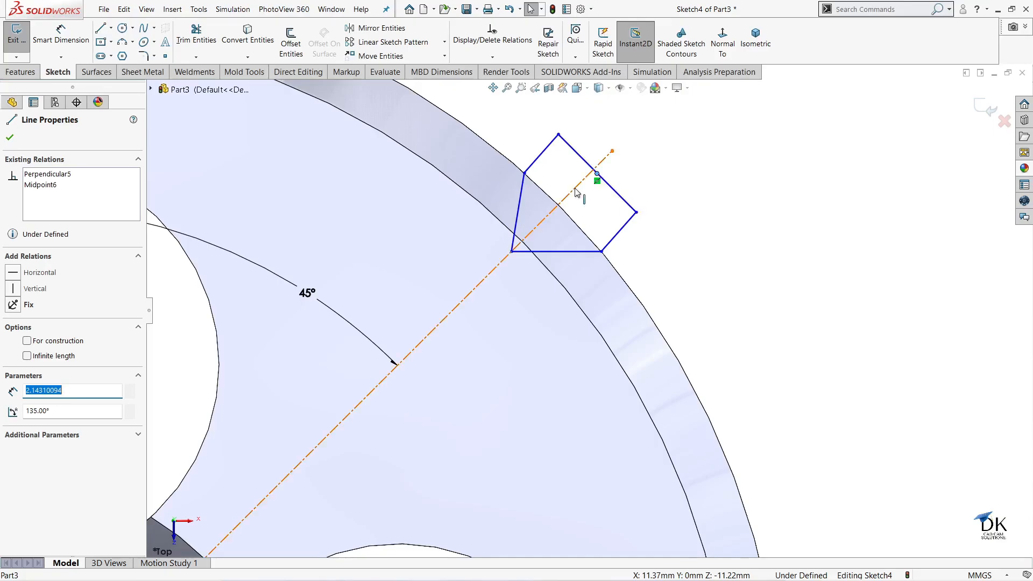
pyautogui.keyDown('ctrl'); pyautogui.click(596, 174); pyautogui.keyUp('ctrl')
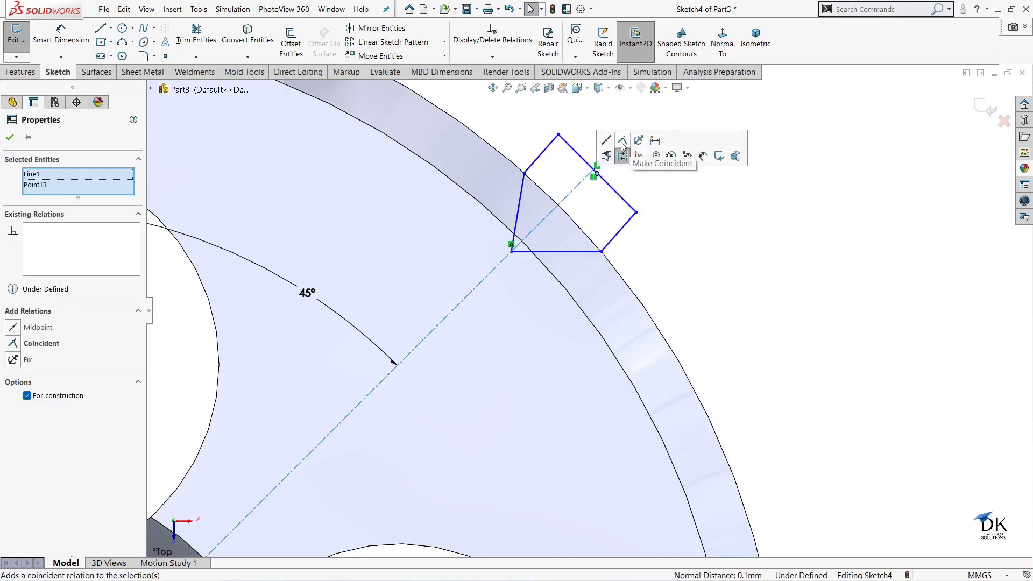
pyautogui.click(622, 143)
pyautogui.click(11, 138)
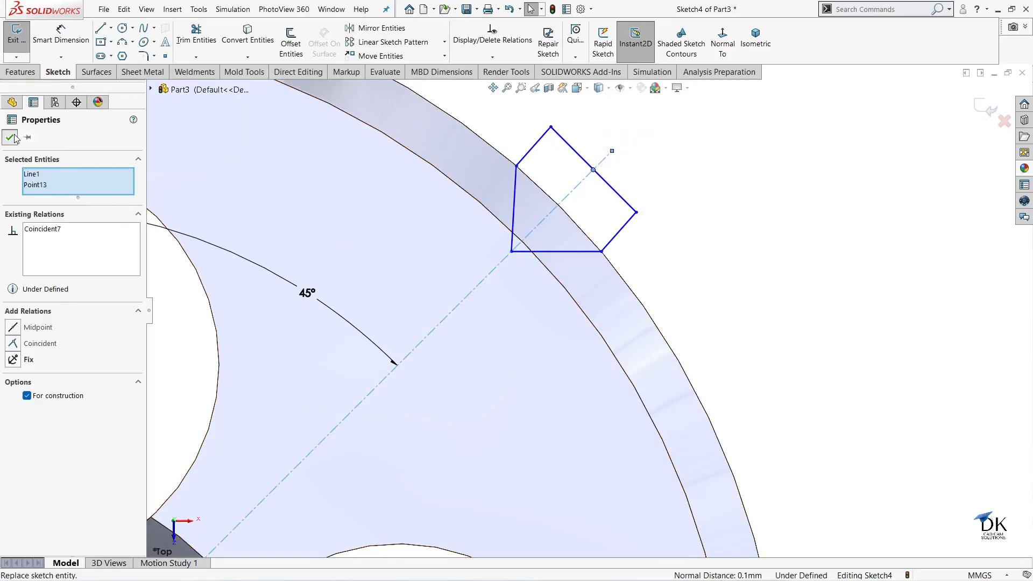
# - Make the profile's upper short side line parallel to the diagonal centerline
pyautogui.click(530, 150)
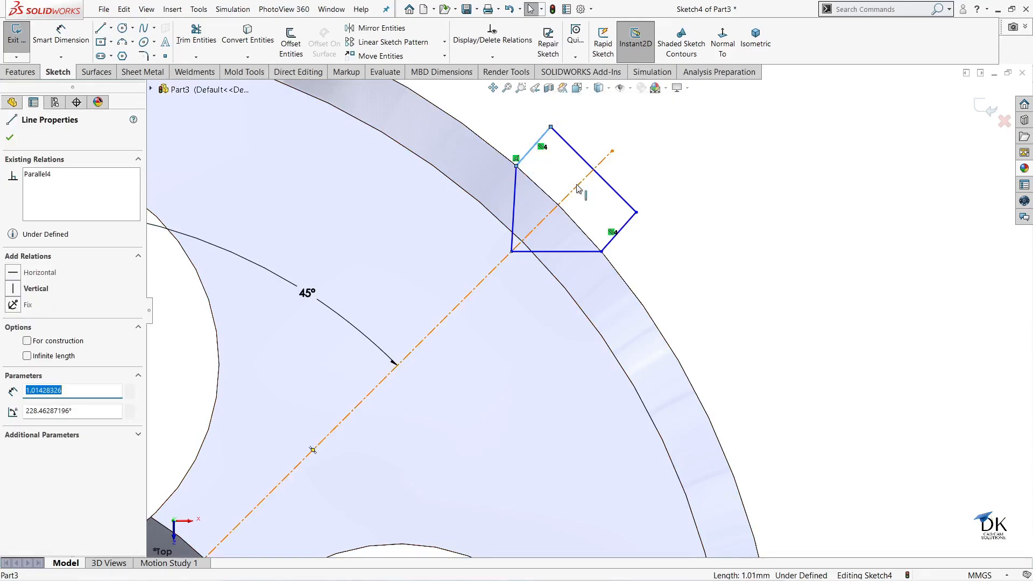
pyautogui.keyDown('ctrl'); pyautogui.click(577, 188); pyautogui.keyUp('ctrl')
pyautogui.click(672, 138)
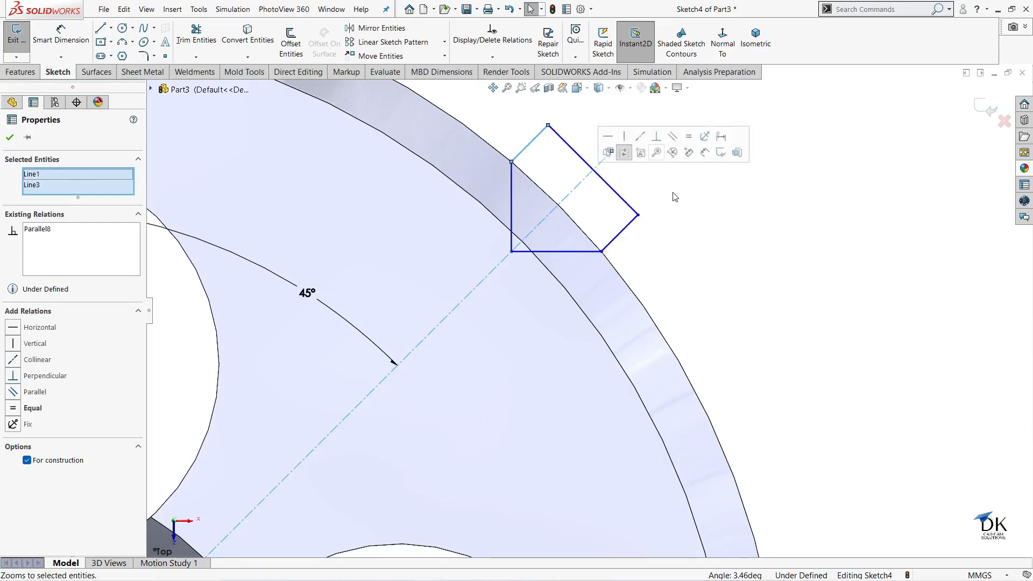
pyautogui.click(9, 136)
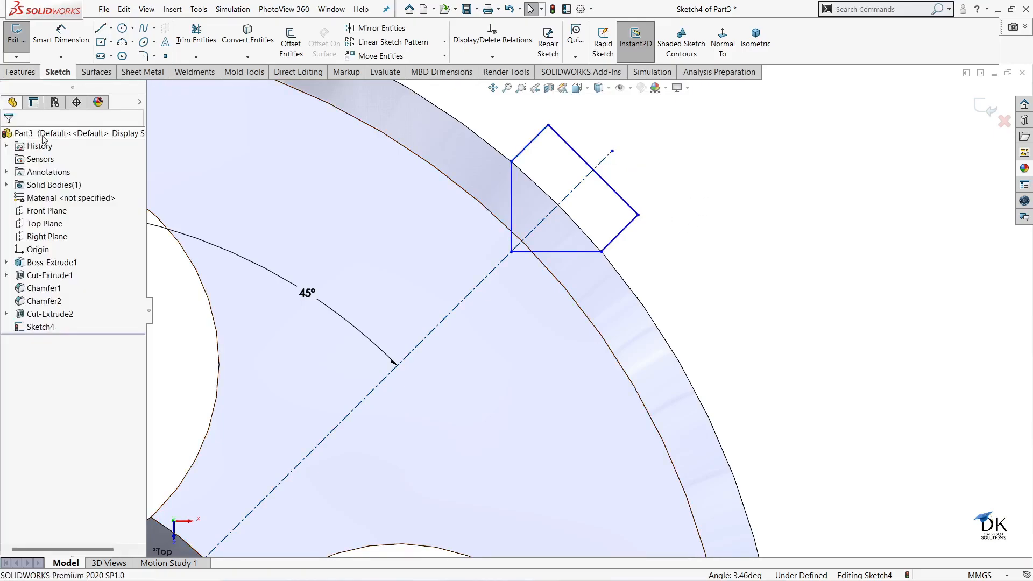
pyautogui.click(61, 33)
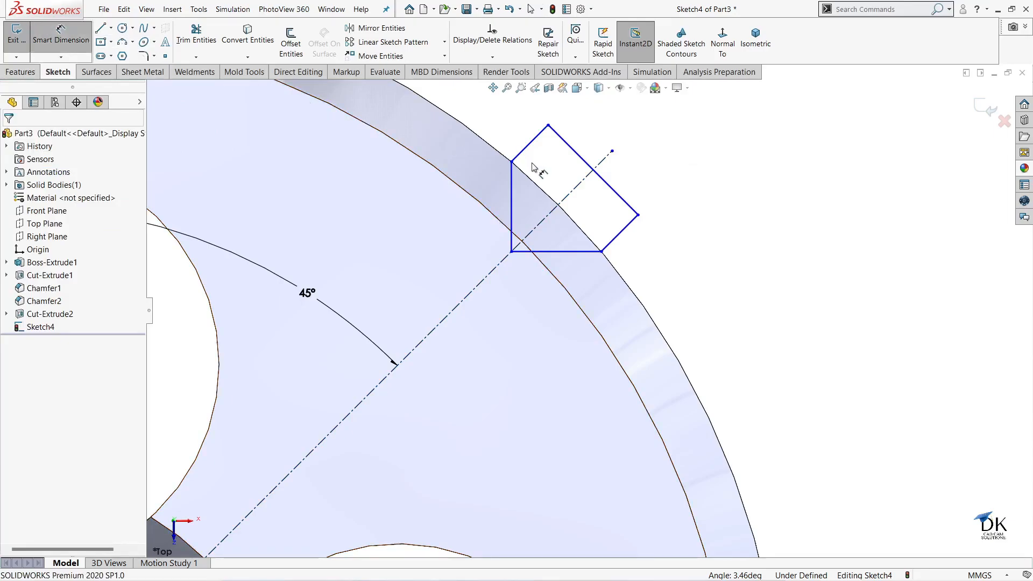
pyautogui.click(512, 202)
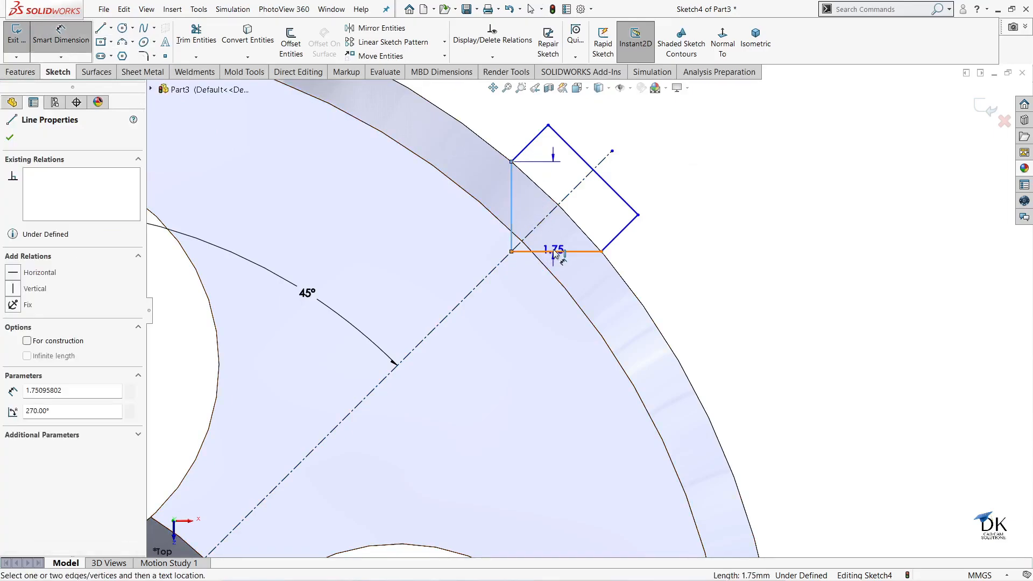
pyautogui.click(555, 251)
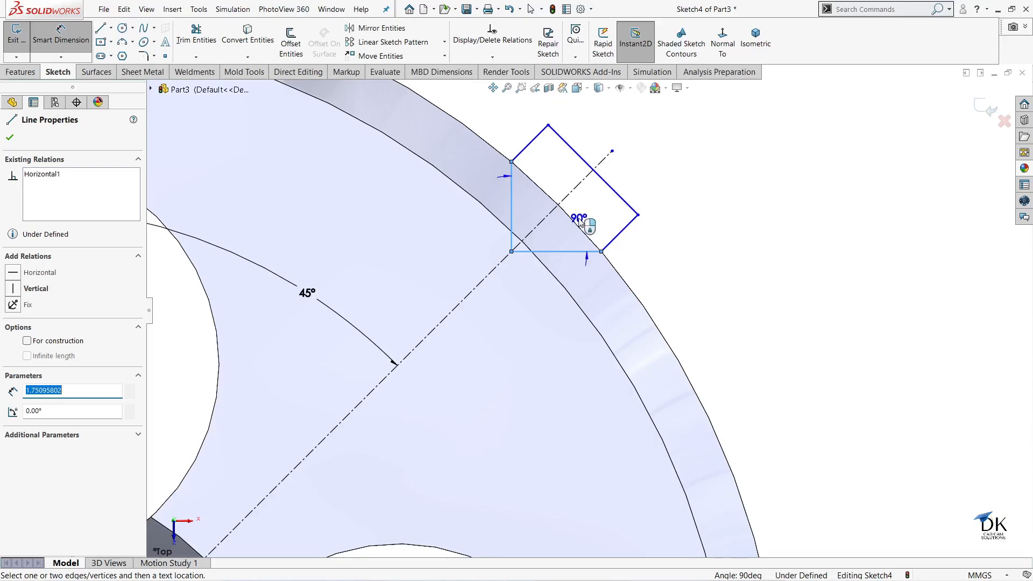
pyautogui.click(554, 224)
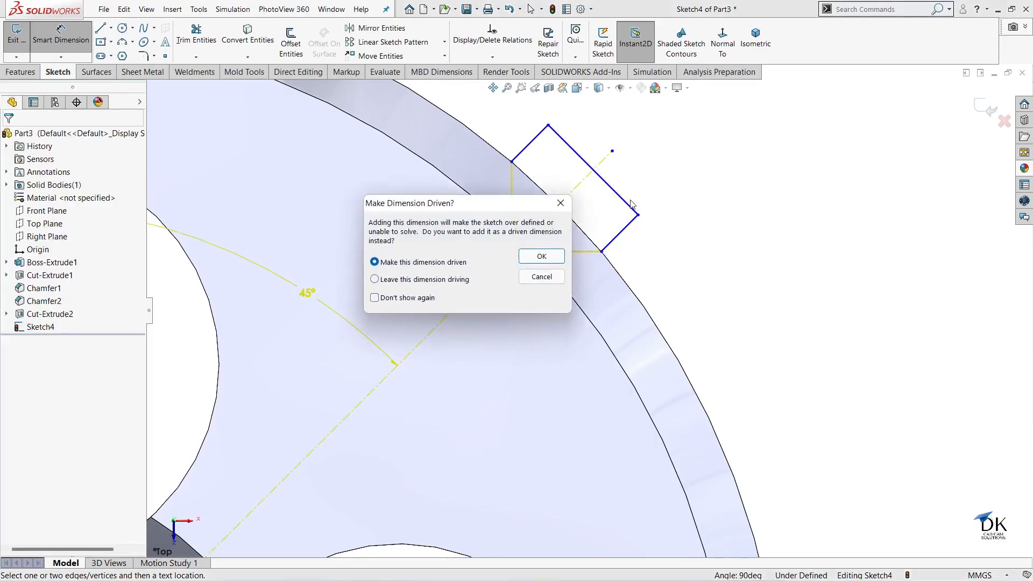
pyautogui.click(559, 207)
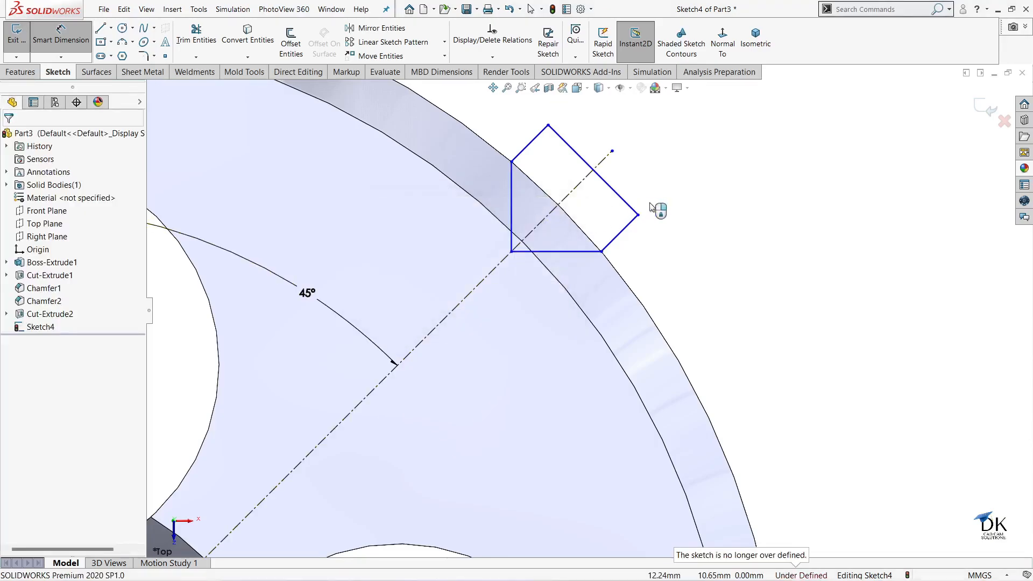
# - Dimension the profile's outer line as 4 mm long
pyautogui.click(581, 159)
pyautogui.click(667, 154)
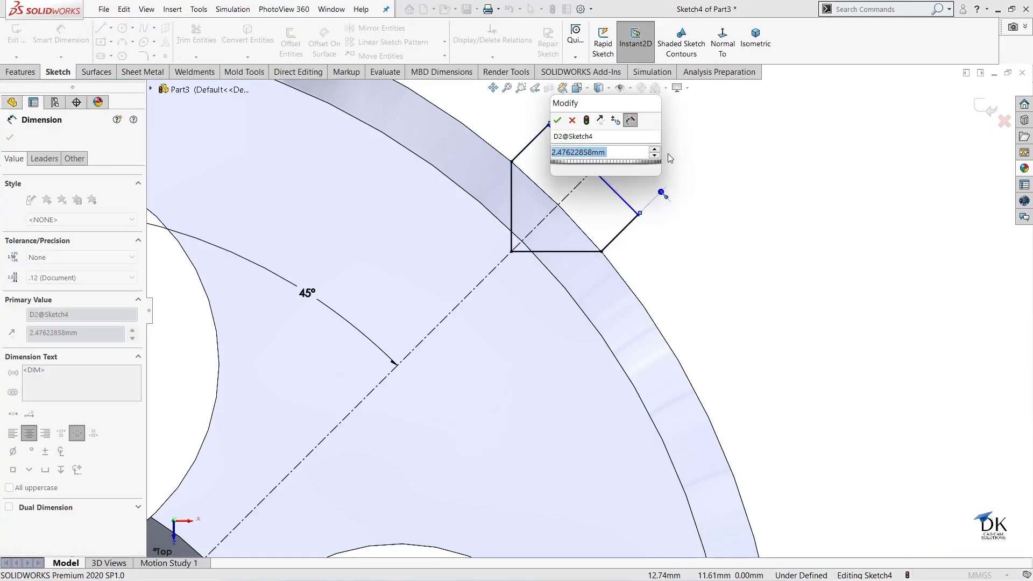
pyautogui.write('4')
pyautogui.press('Return')
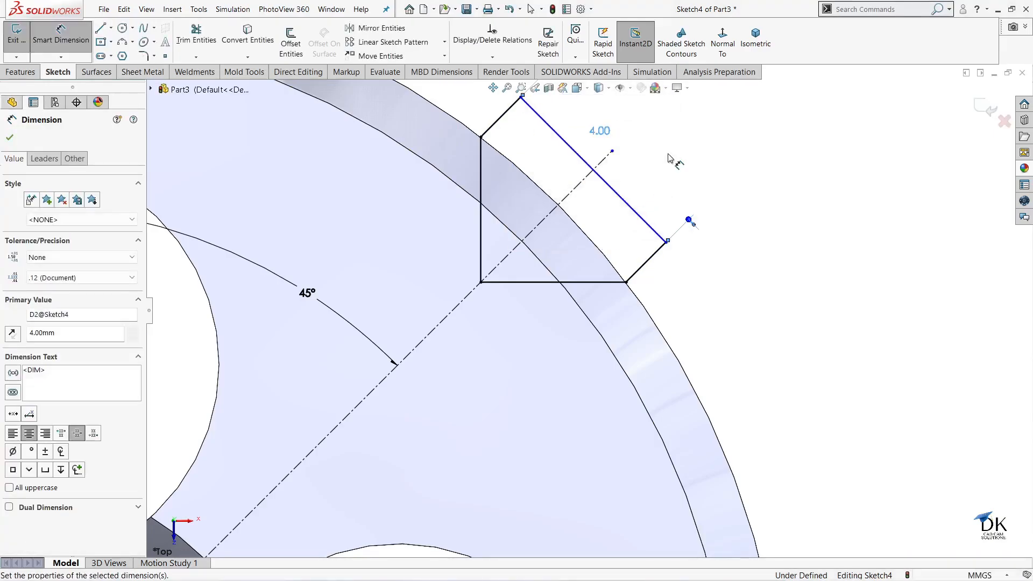
pyautogui.scroll(1, 680, 184)
pyautogui.scroll(1, 680, 184)
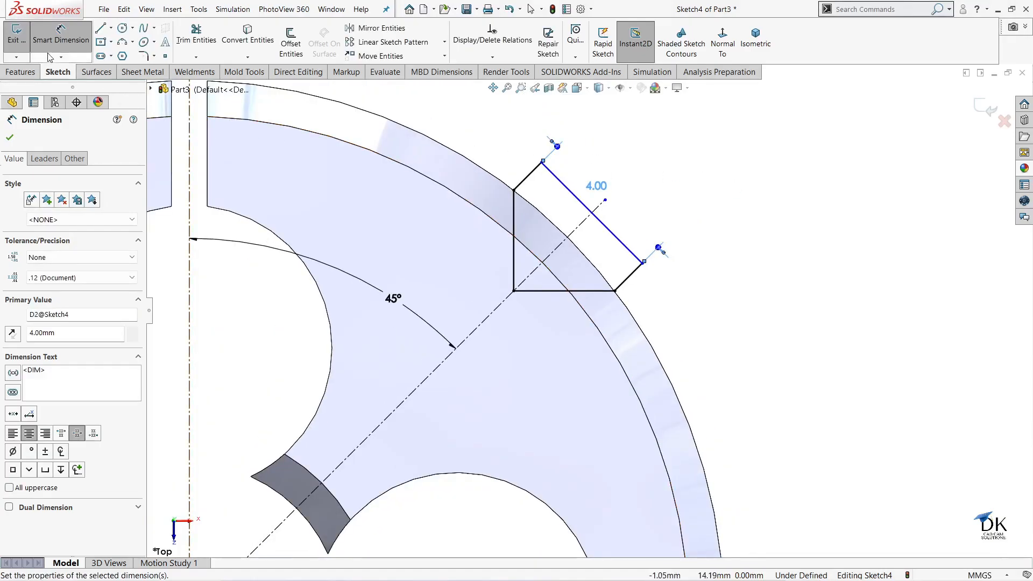
pyautogui.scroll(1, 722, 207)
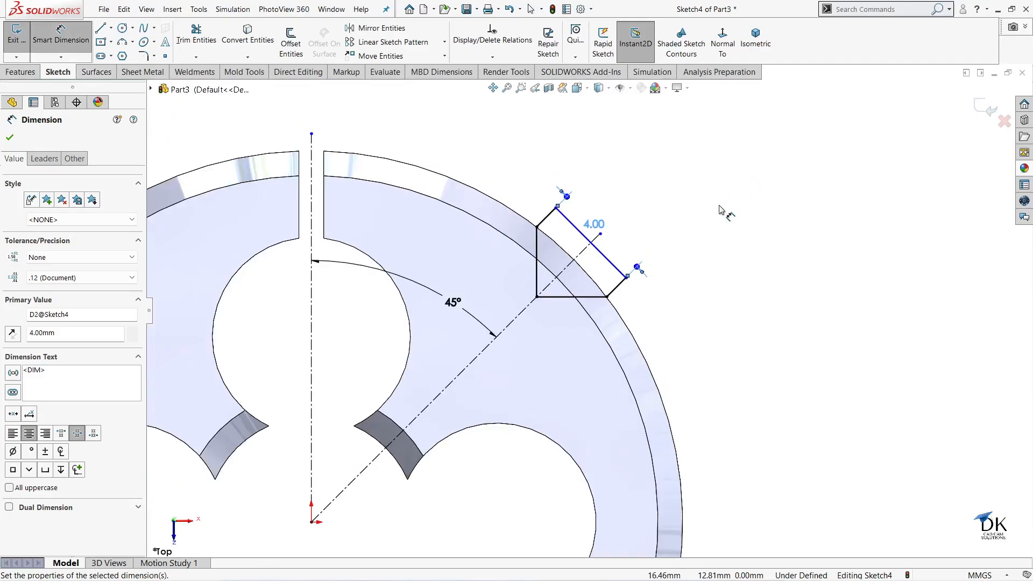
pyautogui.scroll(1, 720, 207)
pyautogui.scroll(2, 679, 218)
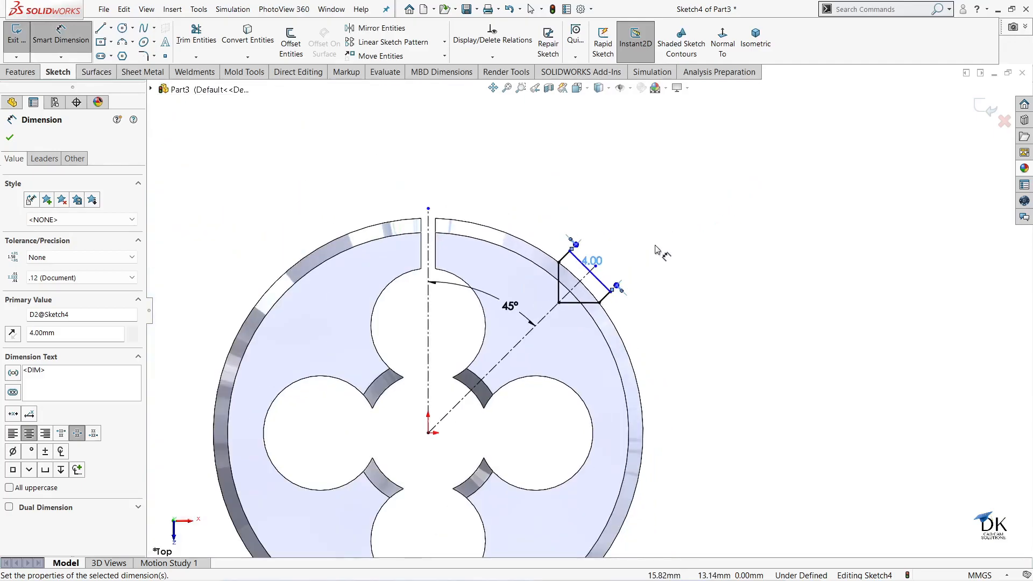
pyautogui.scroll(-1, 656, 249)
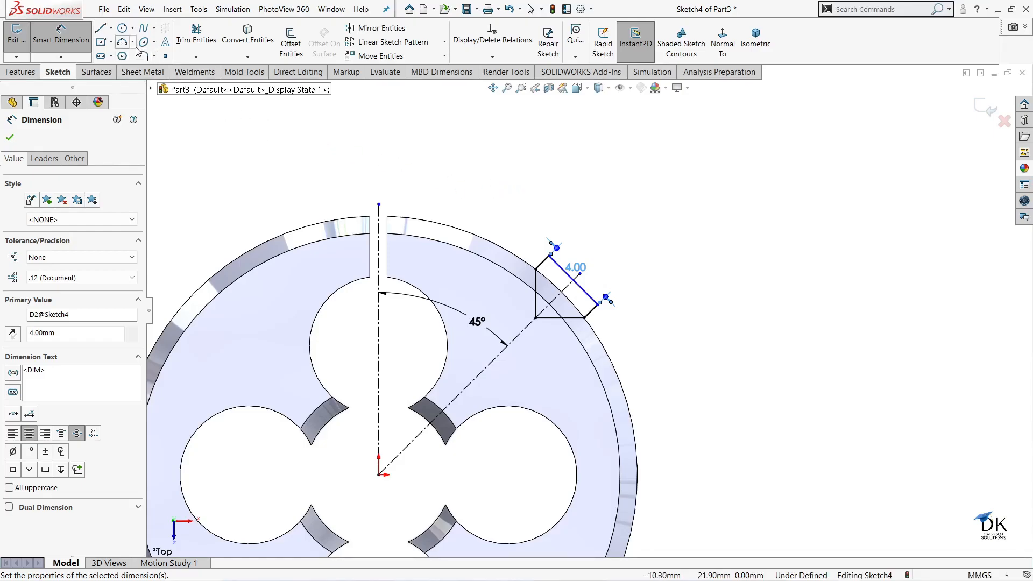
pyautogui.scroll(-2, 620, 337)
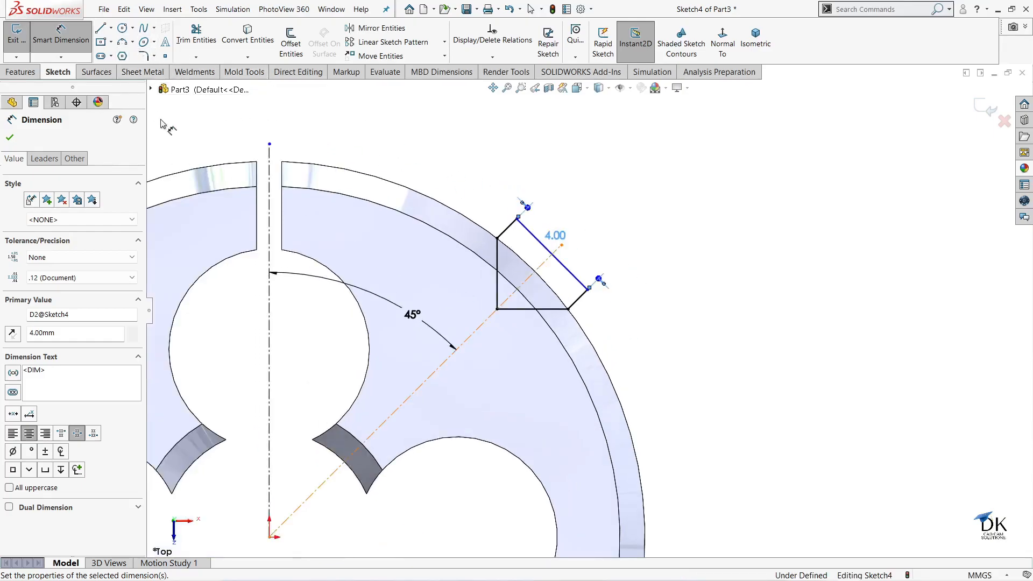
pyautogui.press('Escape')
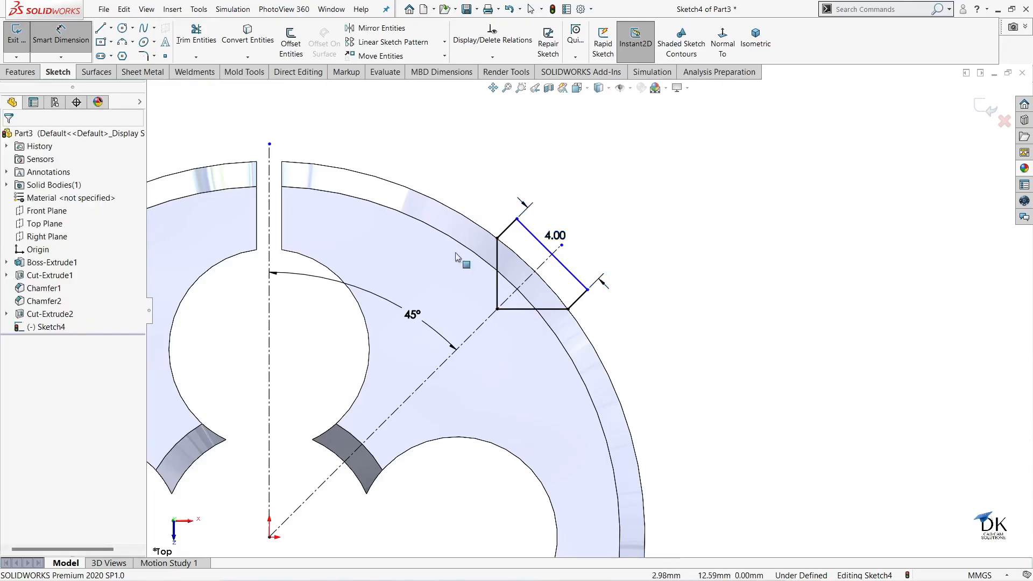
# - Convert the profile's horizontal line, lower short side and 4 mm outer line to construction geometry
pyautogui.click(533, 308)
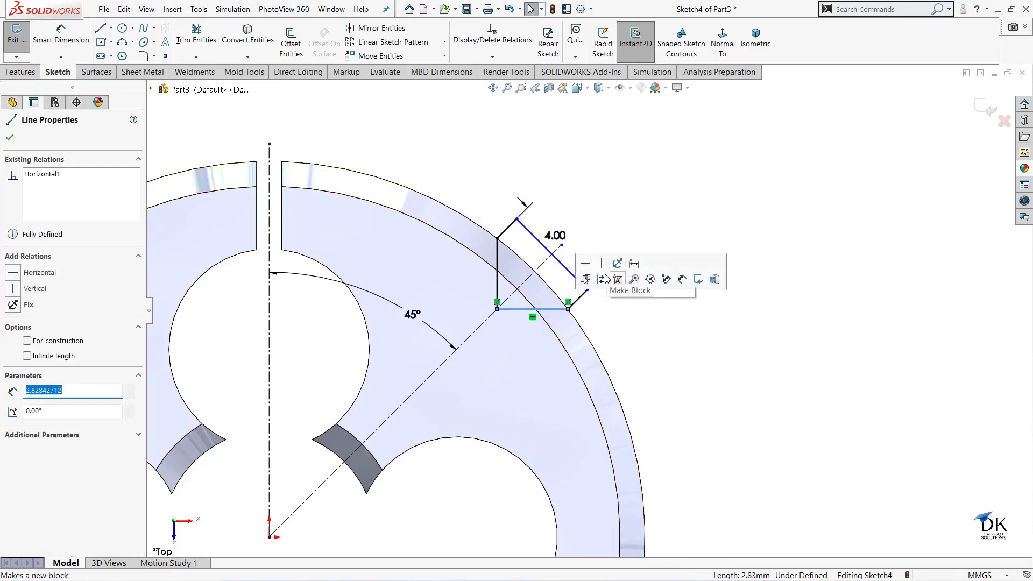
pyautogui.click(601, 279)
pyautogui.click(580, 300)
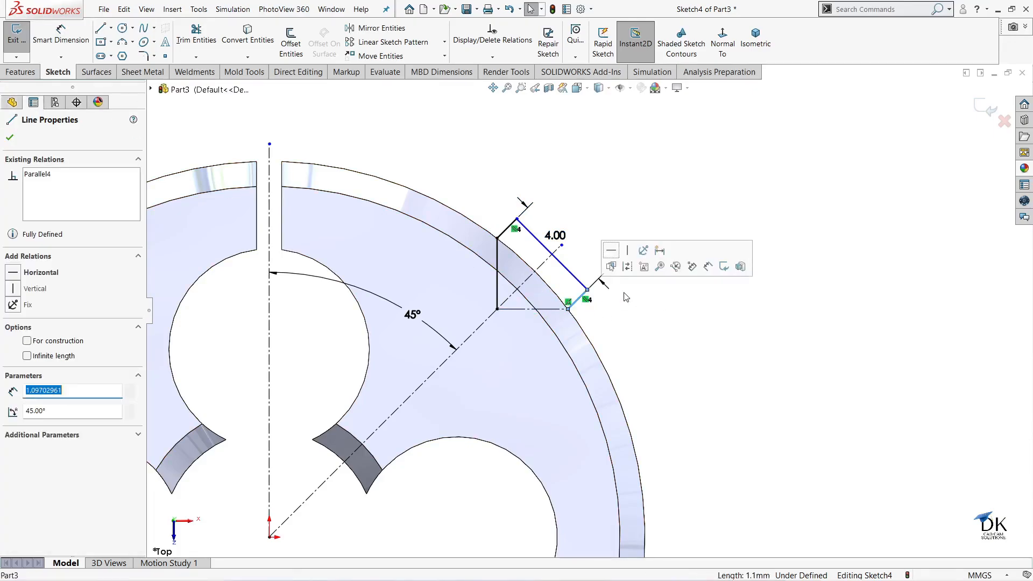
pyautogui.click(643, 271)
pyautogui.click(574, 278)
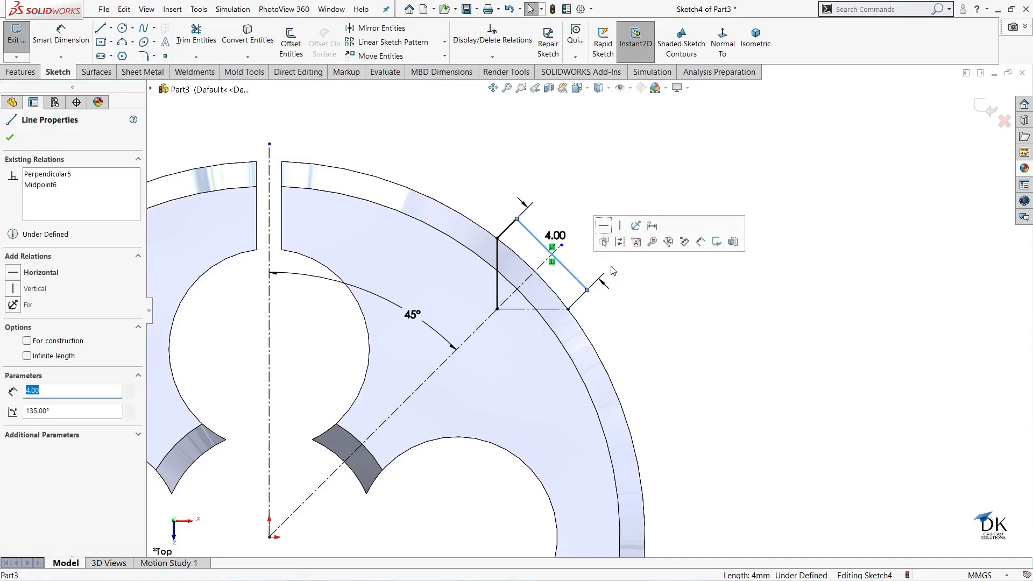
pyautogui.click(624, 248)
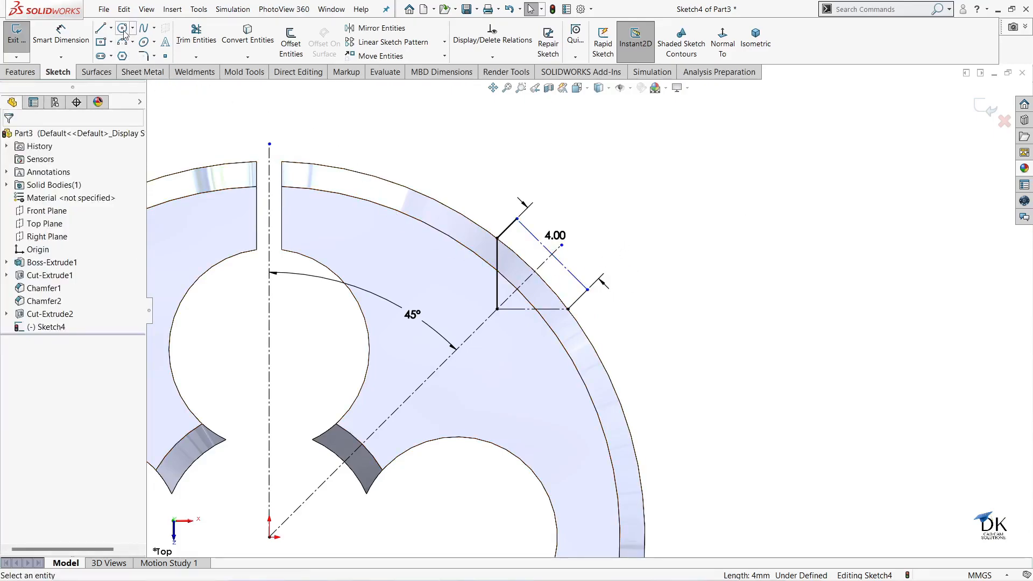
# - Draw a solid line from the profile's upper outer corner to the midpoint of the 4 mm construction line and finish the sketch
pyautogui.click(101, 28)
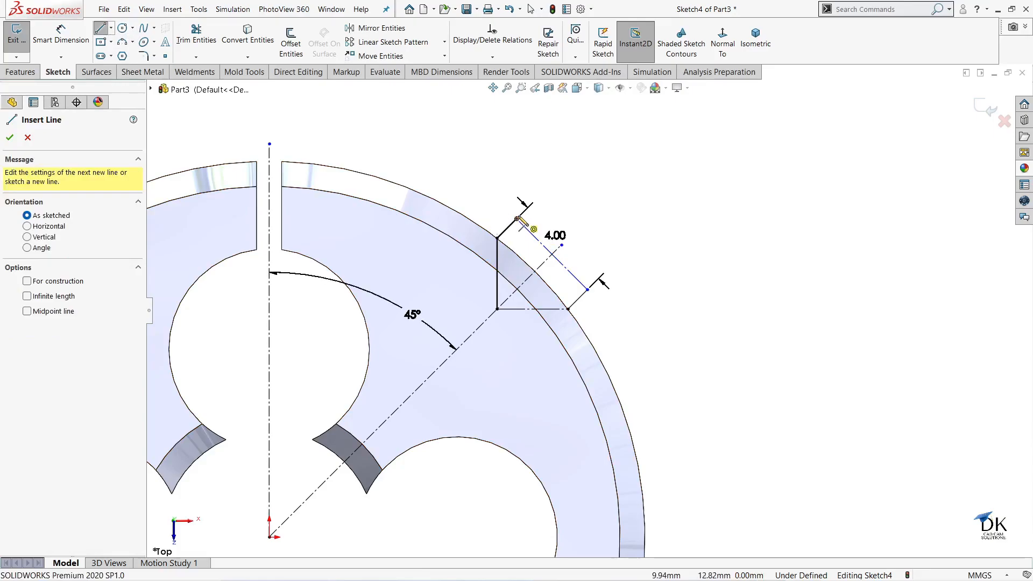
pyautogui.click(517, 219)
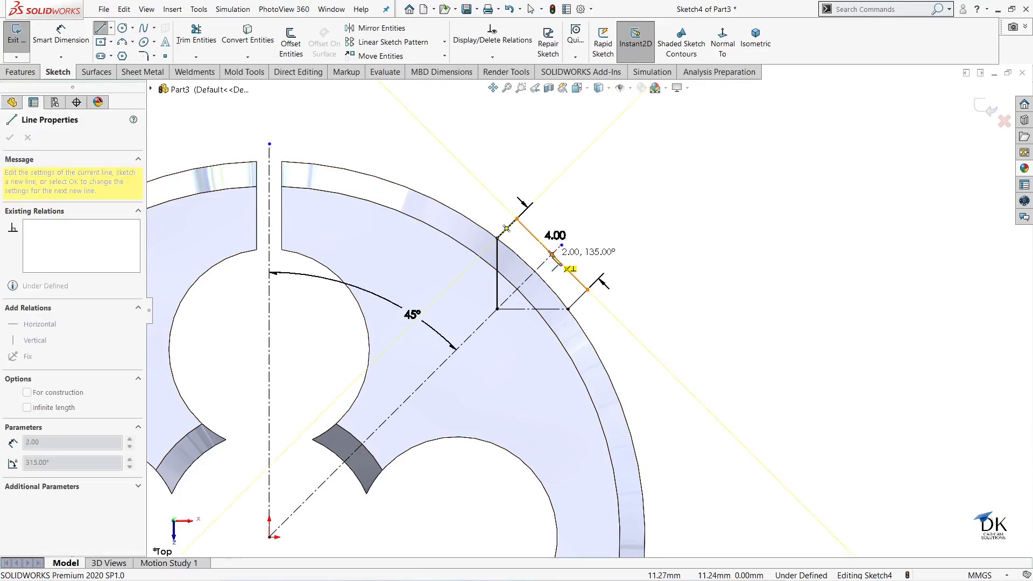
pyautogui.click(563, 245)
pyautogui.rightClick(593, 145)
pyautogui.click(605, 202)
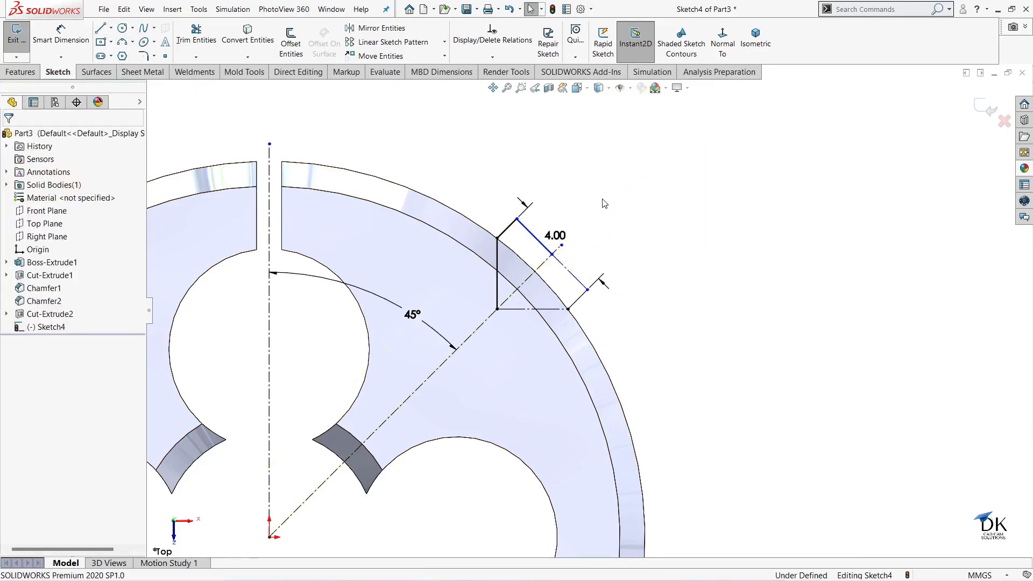
pyautogui.click(987, 106)
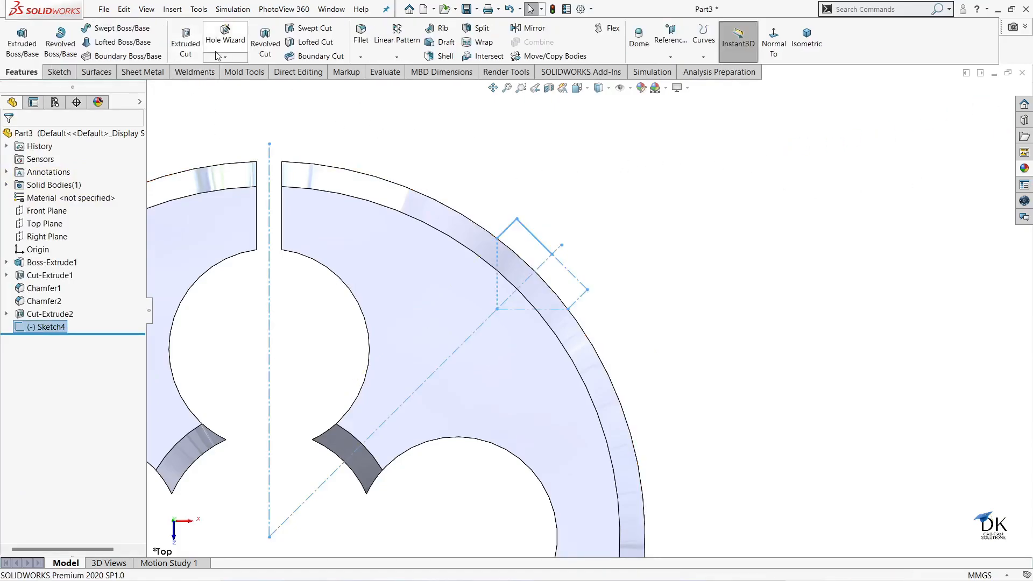
# - Create a Revolved Cut from the rim sketch, automatically closing the profile and using the diagonal centerline as the axis
pyautogui.click(265, 44)
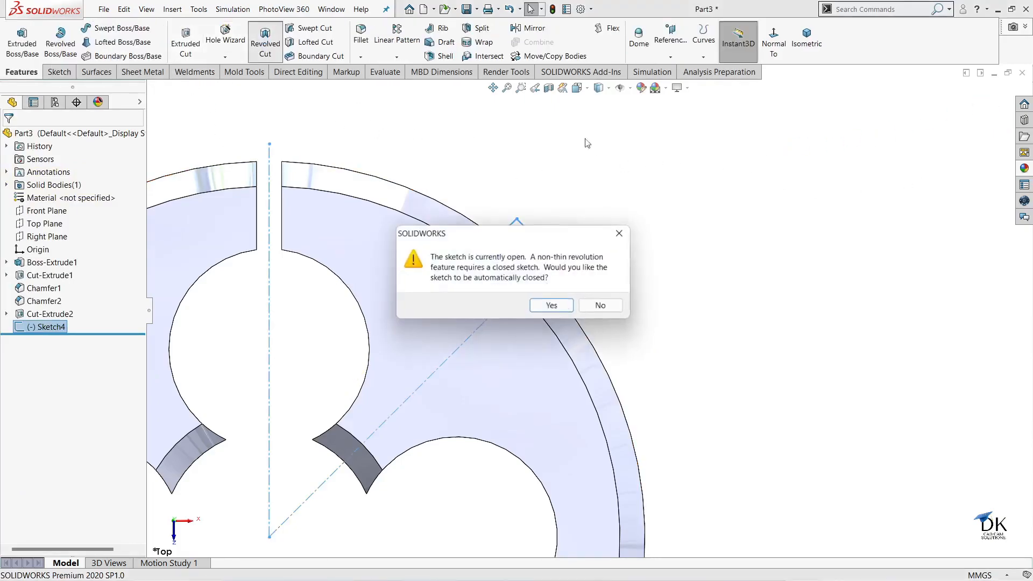
pyautogui.click(555, 307)
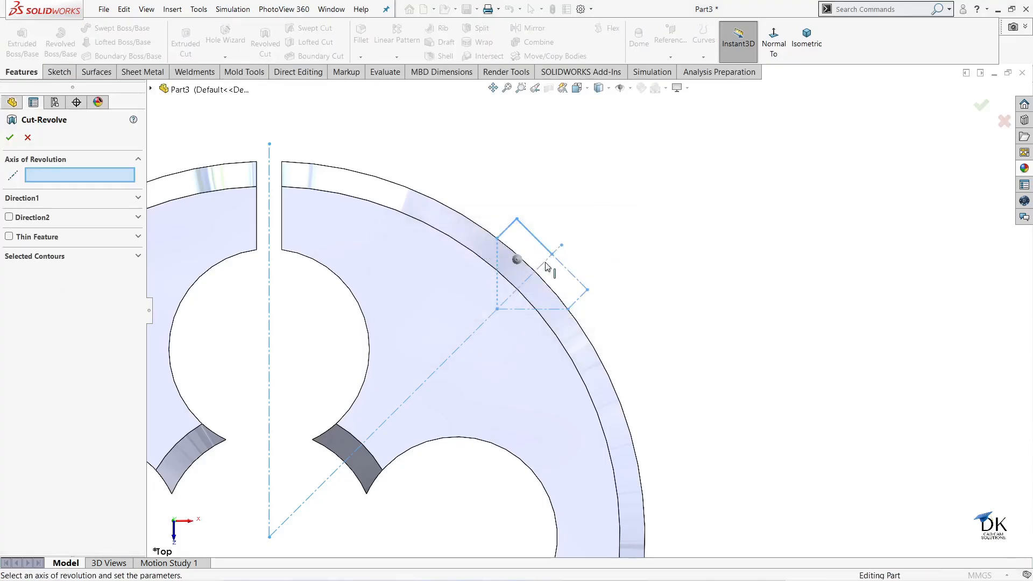
pyautogui.click(560, 254)
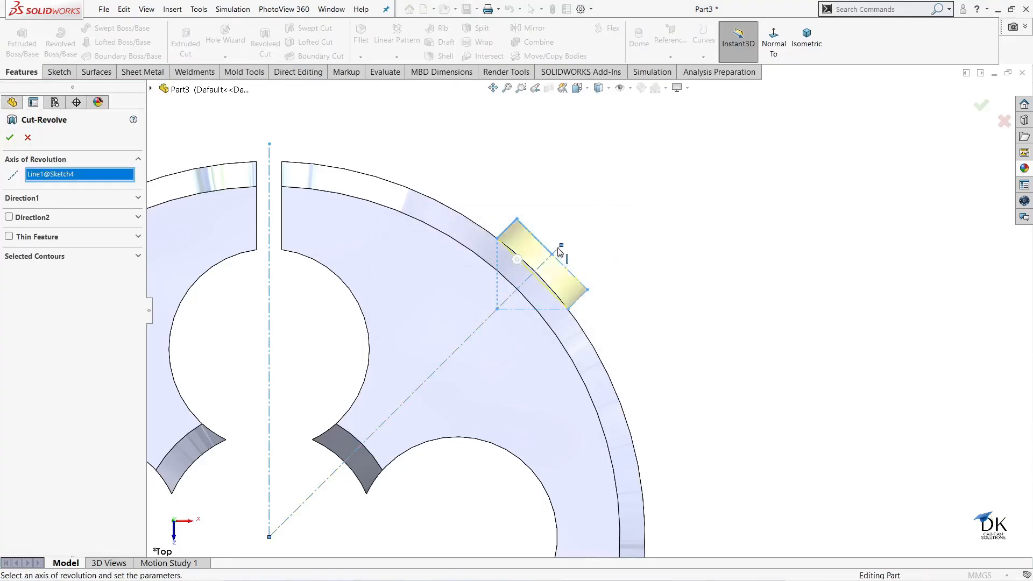
pyautogui.click(10, 137)
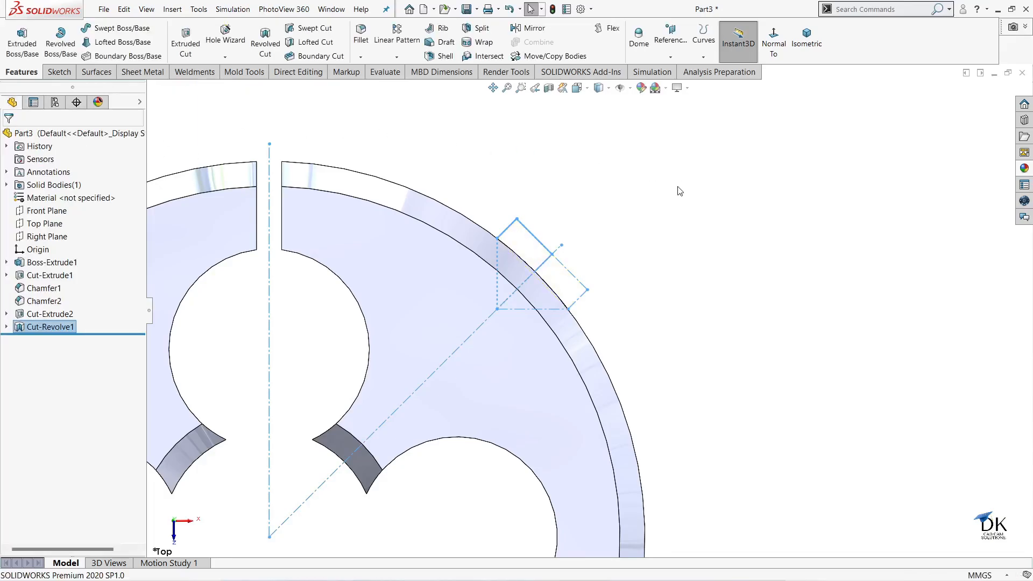
# - Examine the conical rim hole and the disc's two faces from several angles
pyautogui.scroll(3, 657, 223)
pyautogui.moveTo(657, 224); pyautogui.dragTo(764, 101, button='middle')
pyautogui.scroll(10, 760, 157)
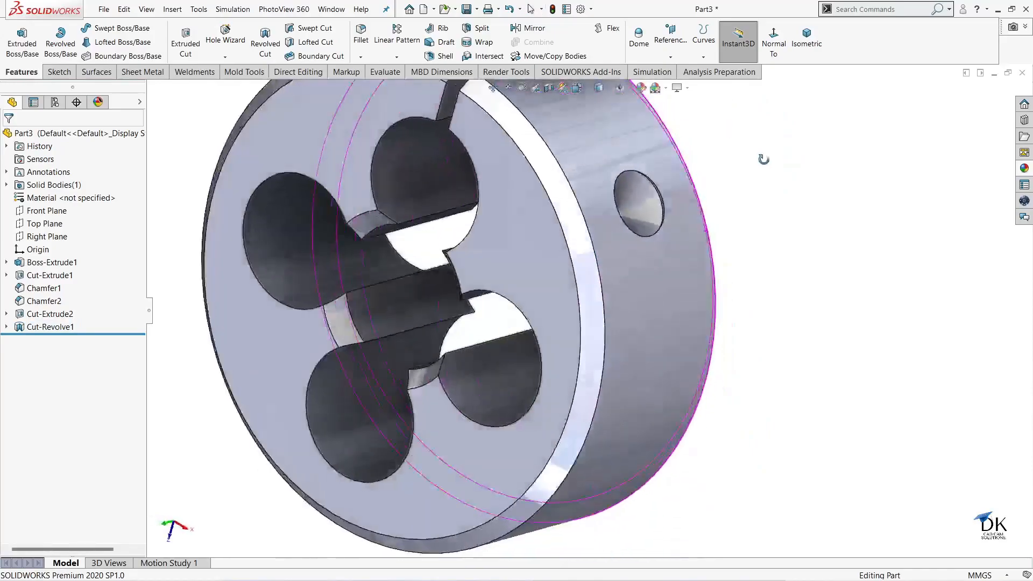
pyautogui.moveTo(708, 222); pyautogui.dragTo(682, 249, button='middle')
pyautogui.scroll(-3, 609, 318)
pyautogui.moveTo(609, 318); pyautogui.dragTo(653, 249, button='middle')
pyautogui.moveTo(679, 208); pyautogui.dragTo(676, 232, button='middle')
pyautogui.scroll(-1, 539, 298)
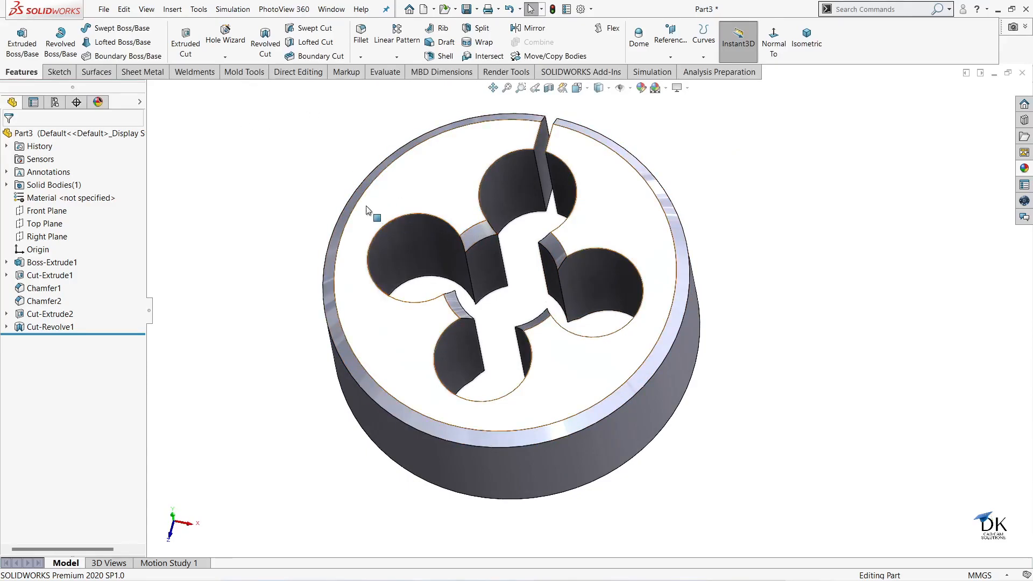
pyautogui.scroll(-1, 369, 212)
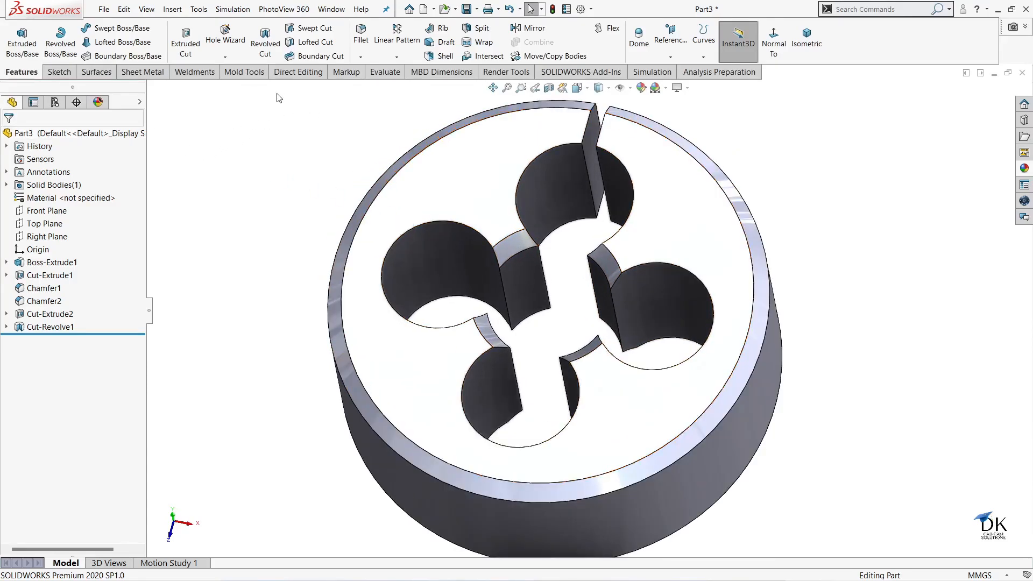
# - Start a Thread feature on the central hole's circular edge, ending up to the disc's opposite flat face
pyautogui.click(225, 57)
pyautogui.click(340, 182)
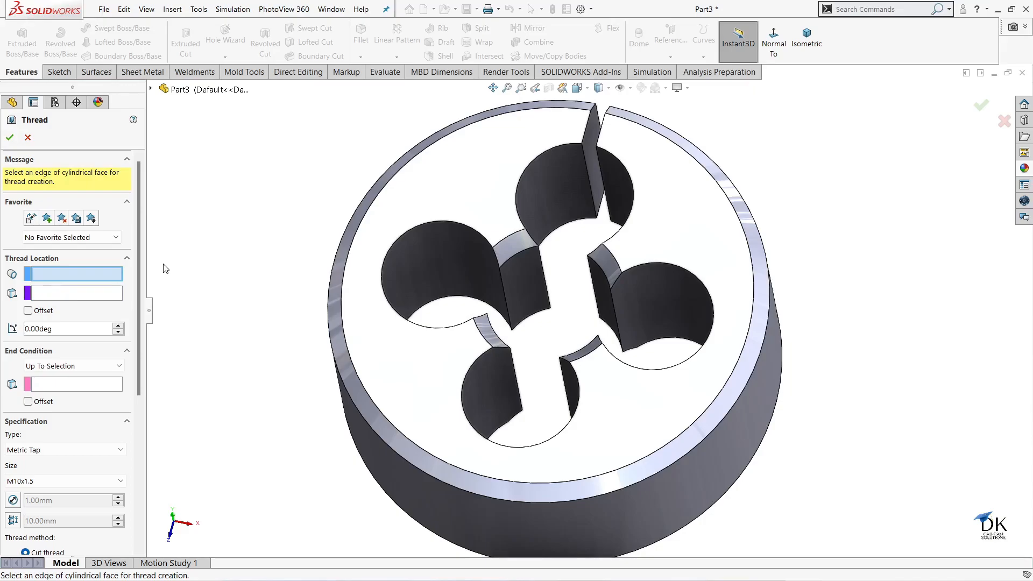
pyautogui.click(514, 255)
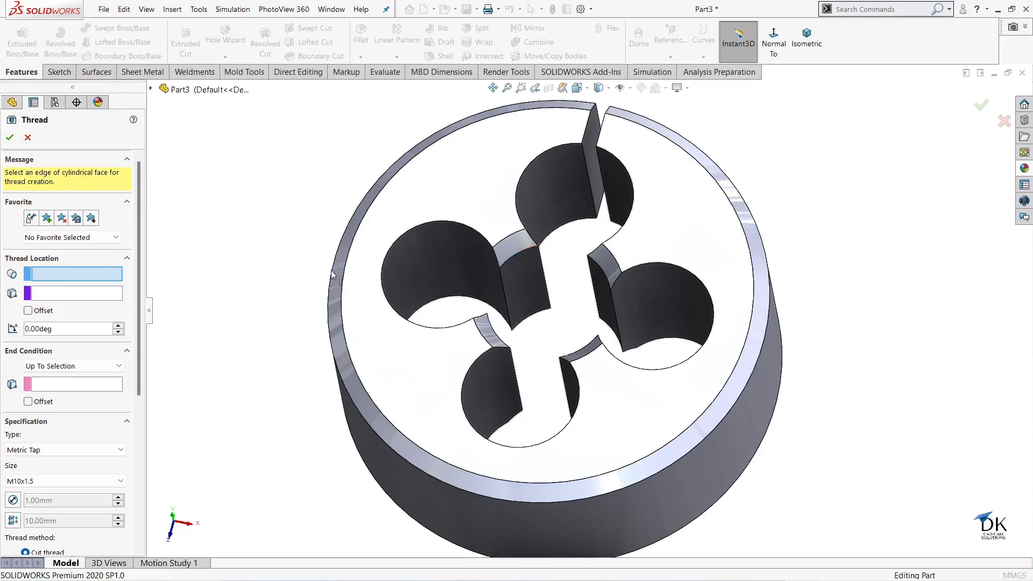
pyautogui.moveTo(279, 251); pyautogui.dragTo(204, 295, button='middle')
pyautogui.click(93, 345)
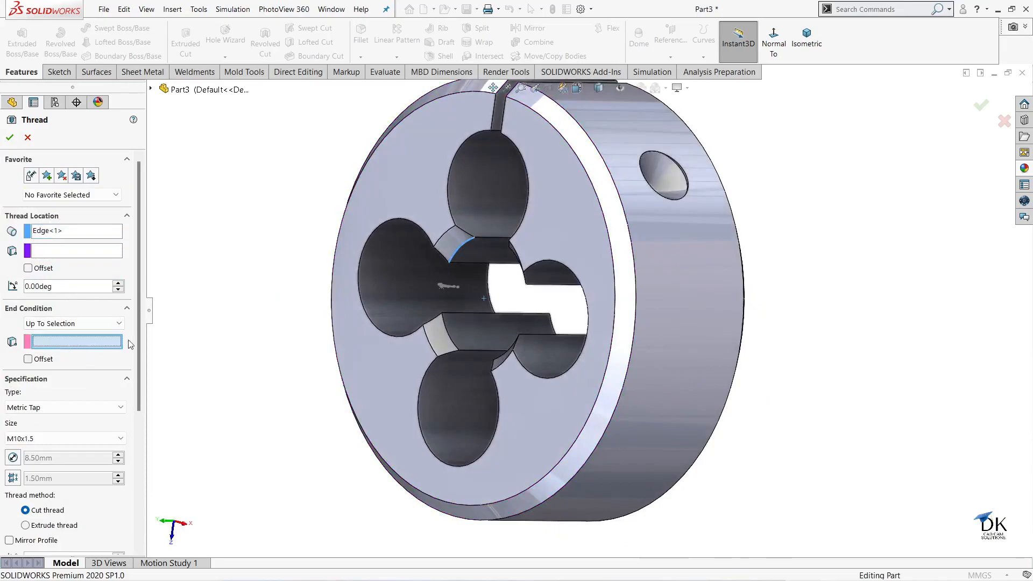
pyautogui.moveTo(213, 340); pyautogui.dragTo(128, 337, button='middle')
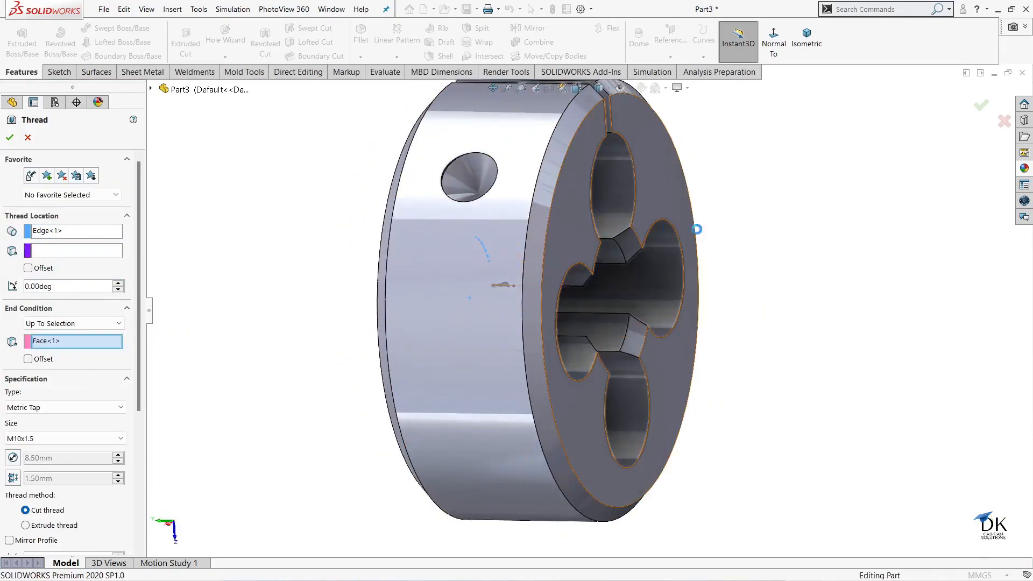
pyautogui.click(667, 230)
# - Offset the thread's start by 5 mm in the reversed direction and create it as an M10x1.5 Metric Tap right-hand cut thread
pyautogui.moveTo(743, 228); pyautogui.dragTo(841, 159, button='middle')
pyautogui.click(28, 268)
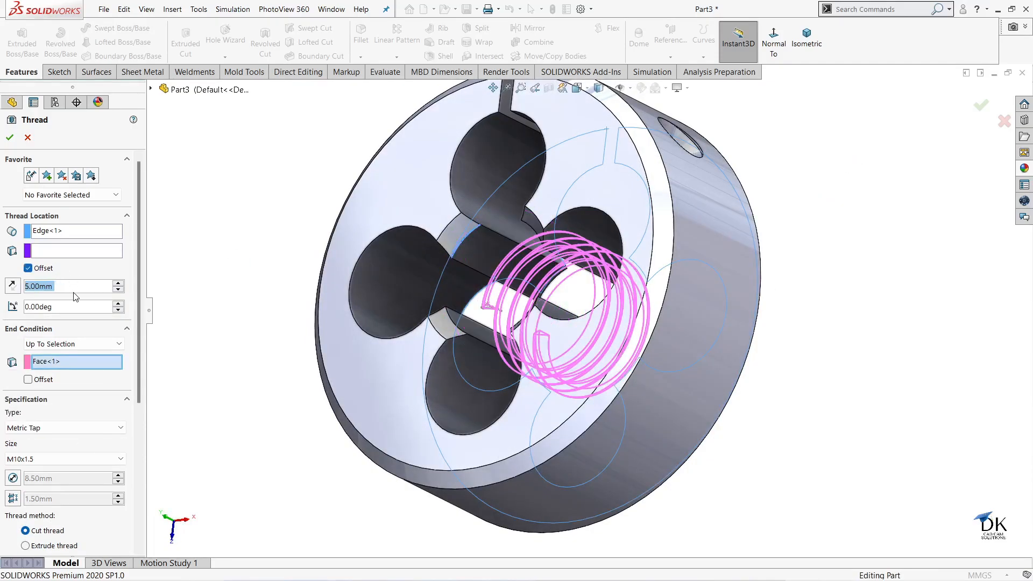
pyautogui.click(12, 285)
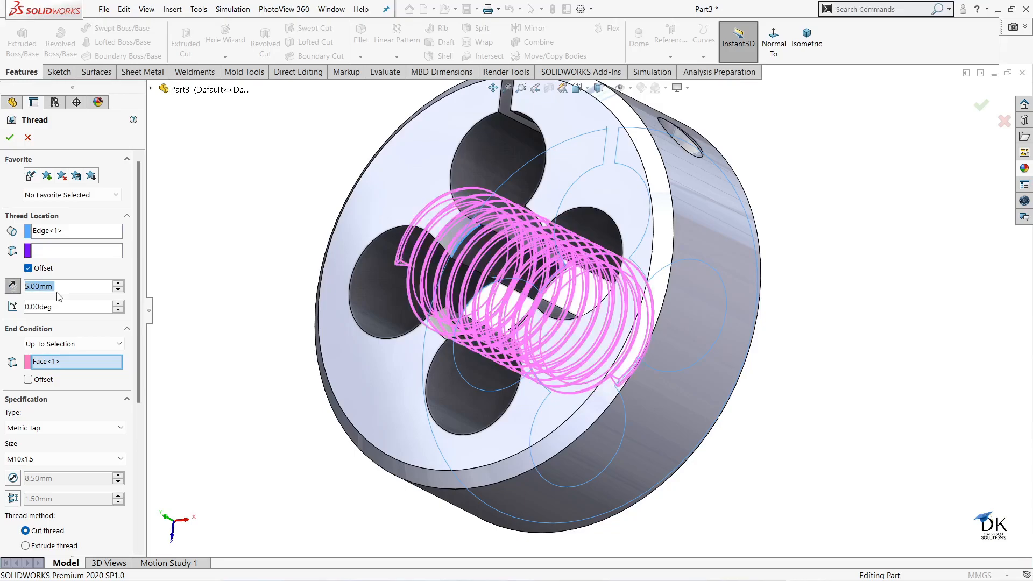
pyautogui.moveTo(699, 280); pyautogui.dragTo(861, 279, button='middle')
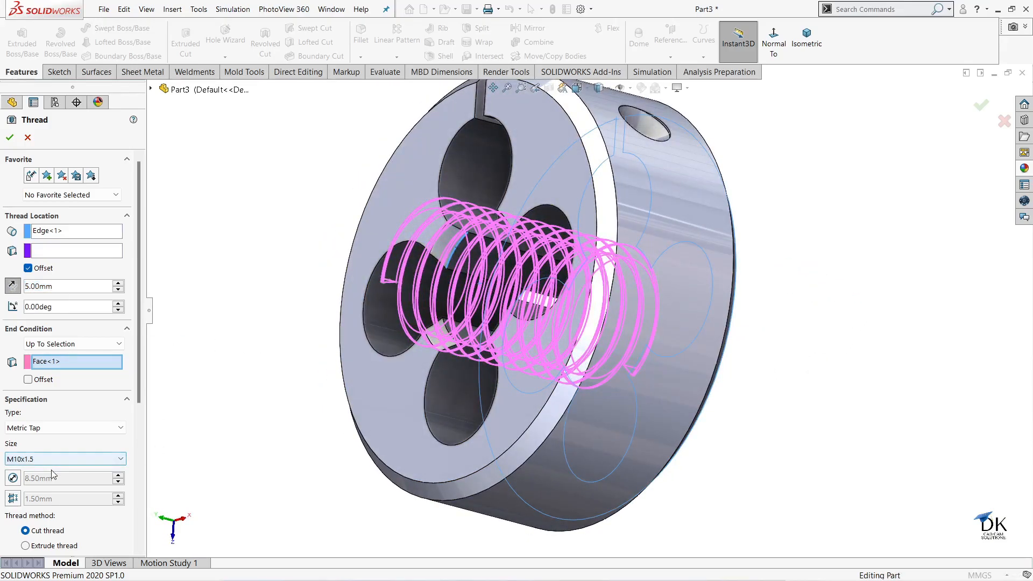
pyautogui.scroll(-3, 142, 399)
pyautogui.moveTo(141, 395); pyautogui.dragTo(140, 501)
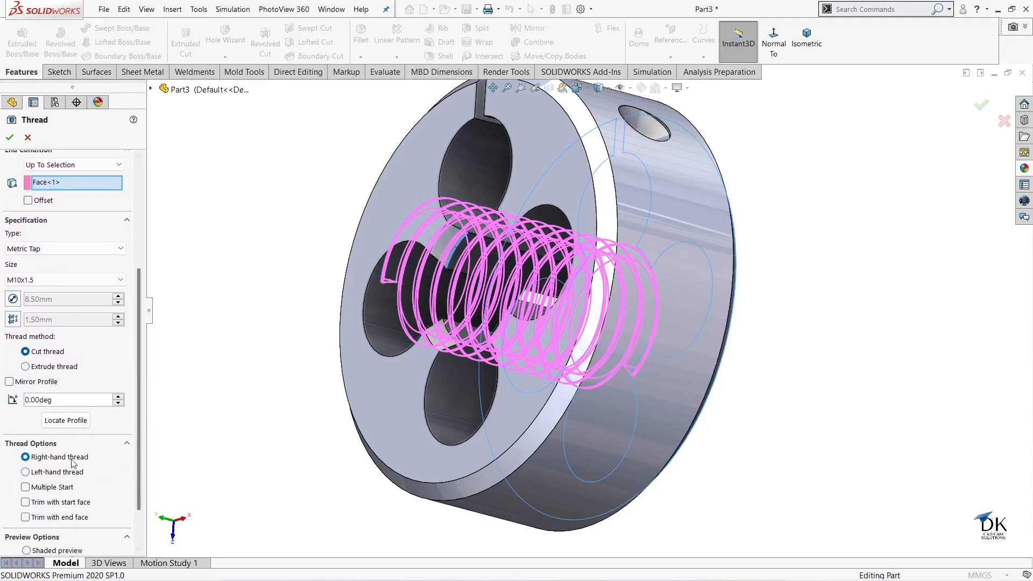
pyautogui.moveTo(138, 430); pyautogui.dragTo(152, 286)
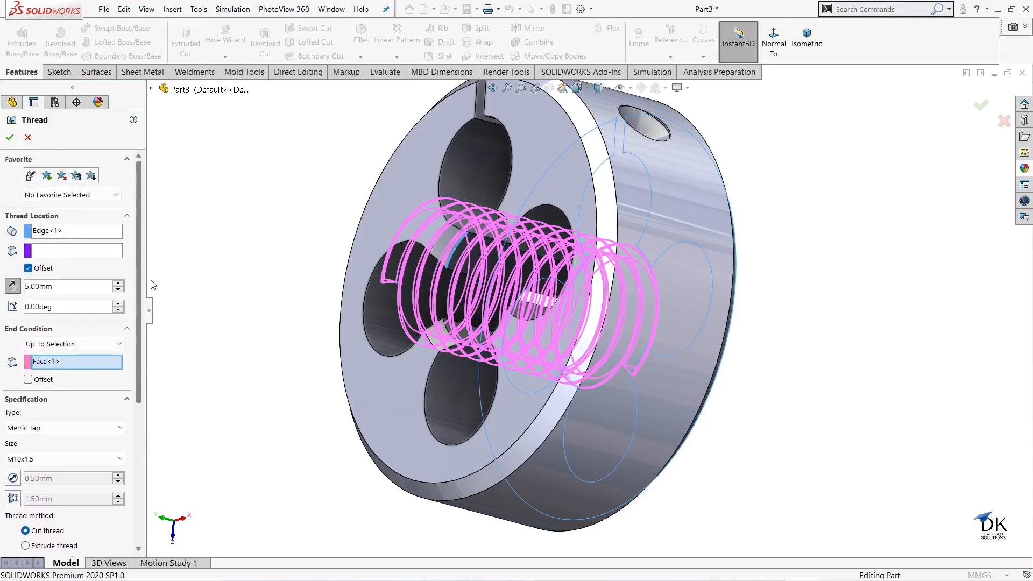
pyautogui.click(10, 137)
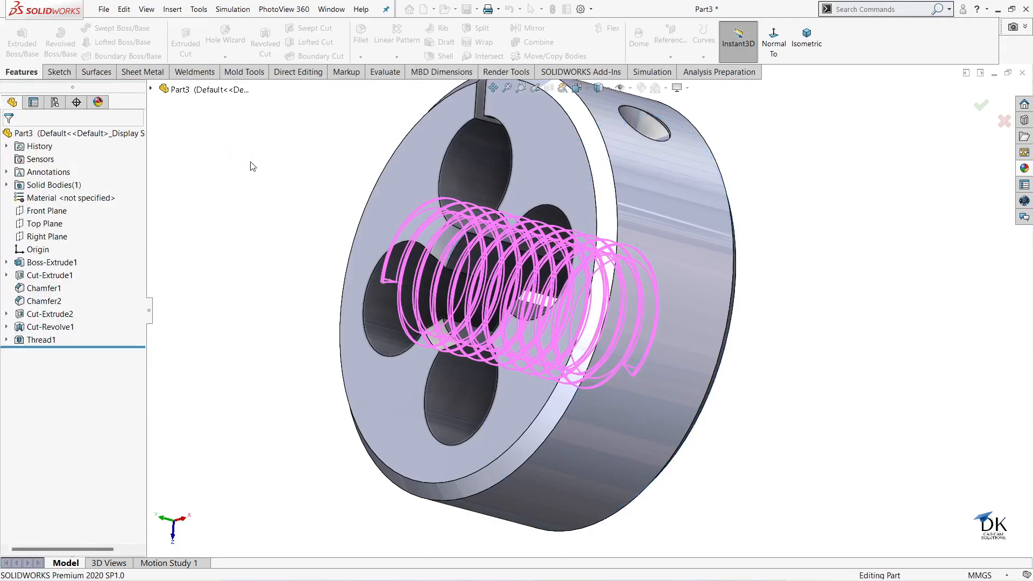
# - Start a new sketch on the disc's front flat face and view it straight on
pyautogui.moveTo(774, 213); pyautogui.dragTo(748, 222, button='middle')
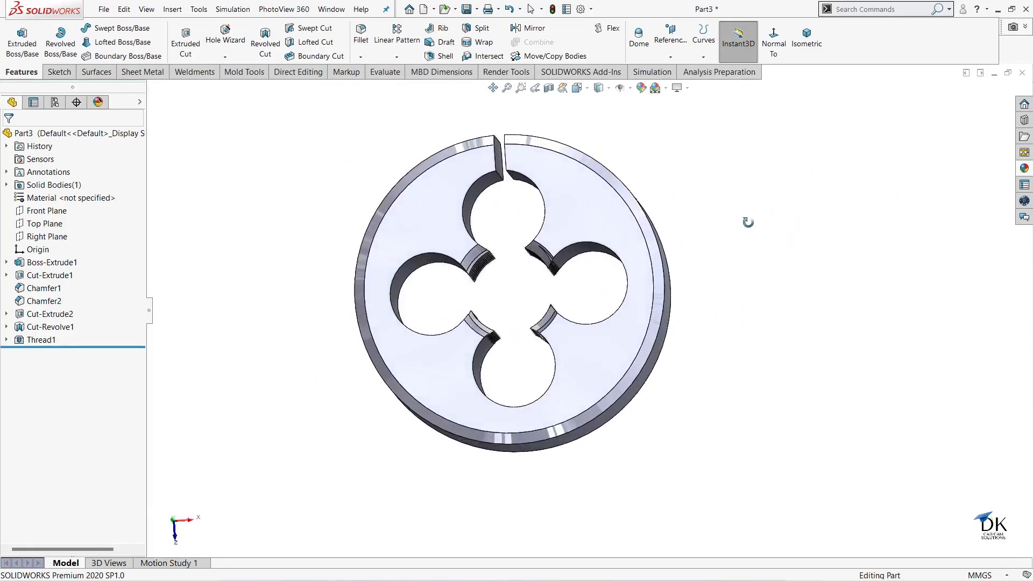
pyautogui.click(592, 205)
pyautogui.click(654, 173)
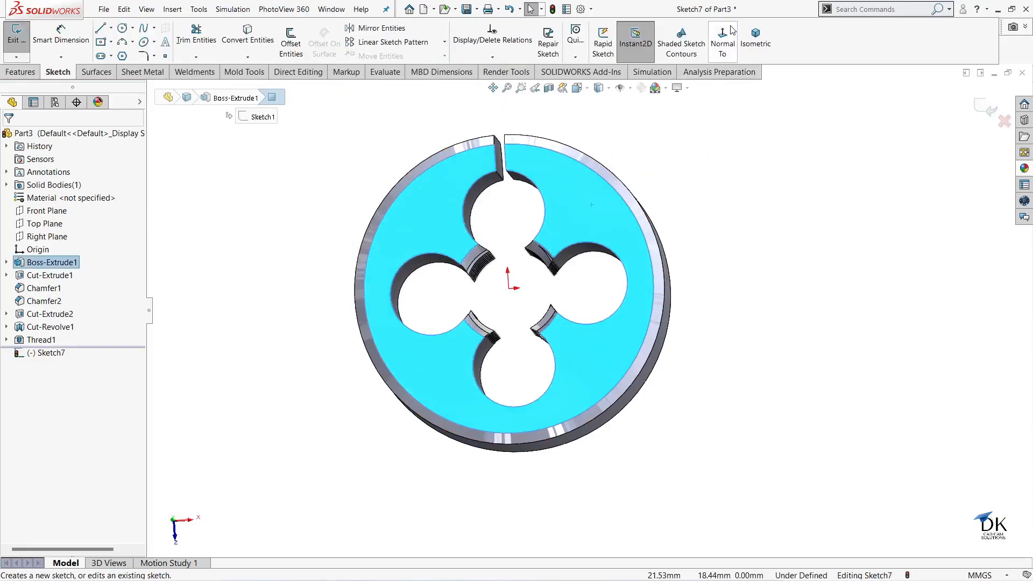
pyautogui.click(723, 39)
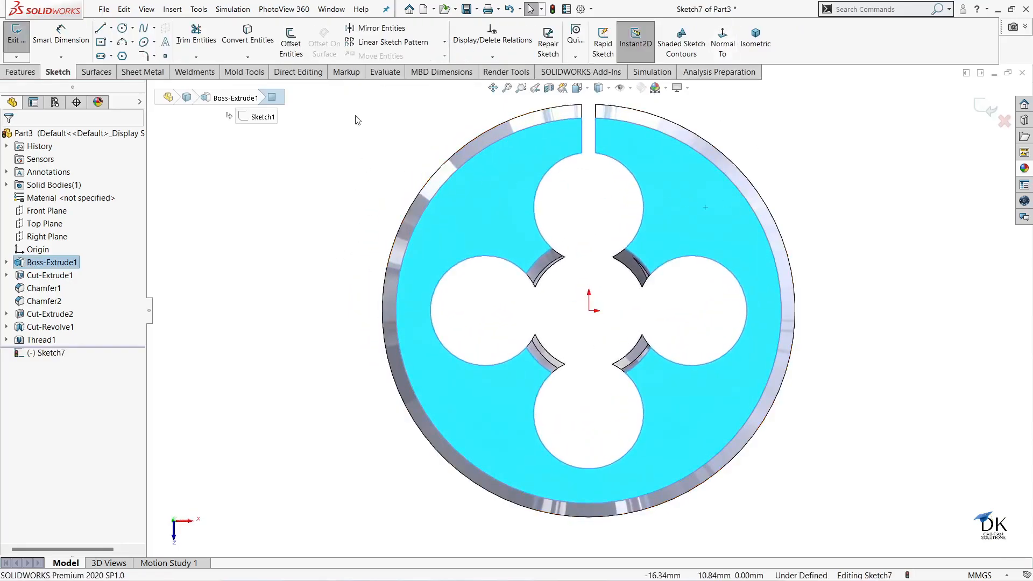
# - Draw a diagonal centerline from the origin up between the upper and right clearance holes, at about 45 degrees
pyautogui.click(110, 28)
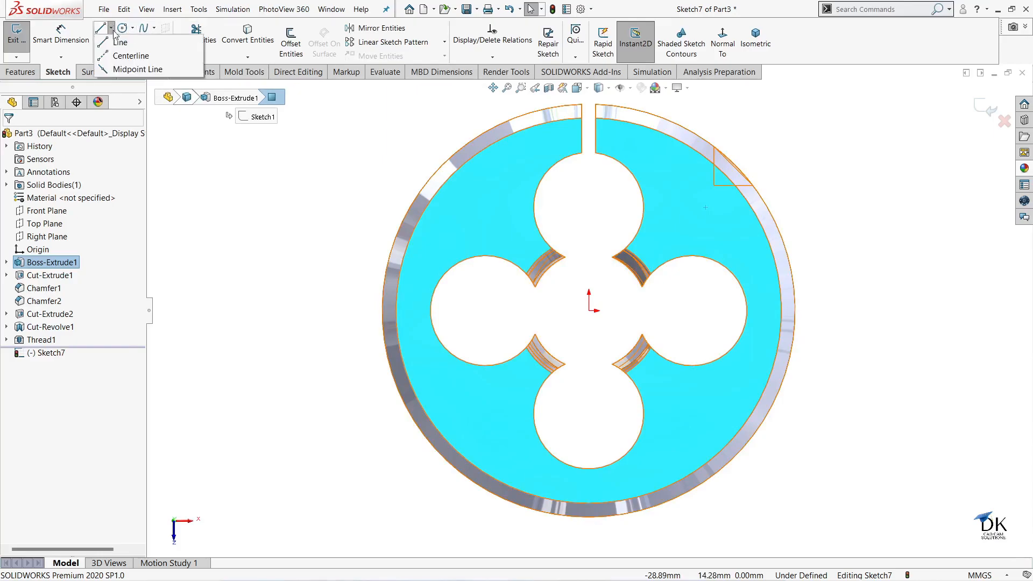
pyautogui.click(116, 53)
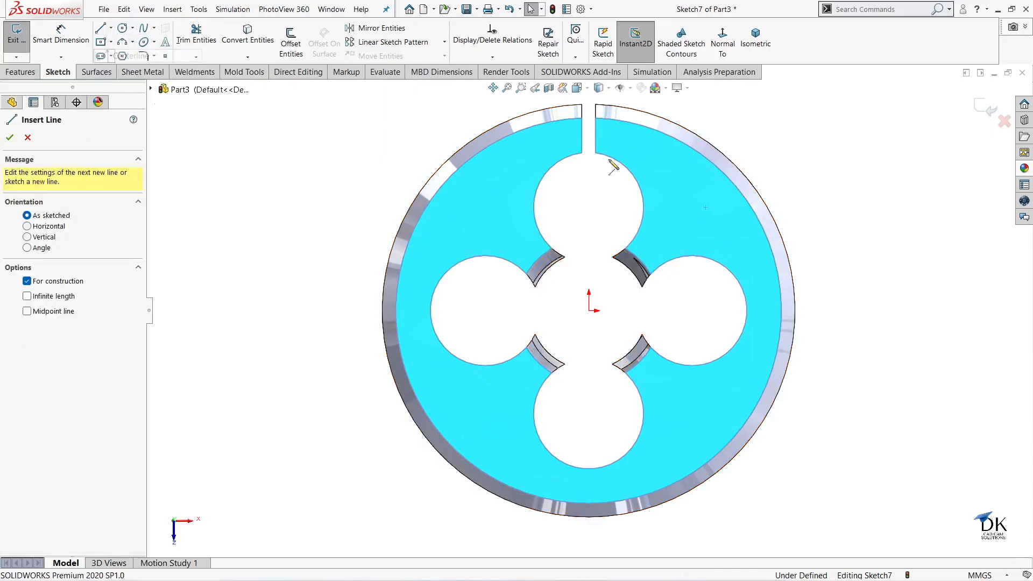
pyautogui.click(589, 311)
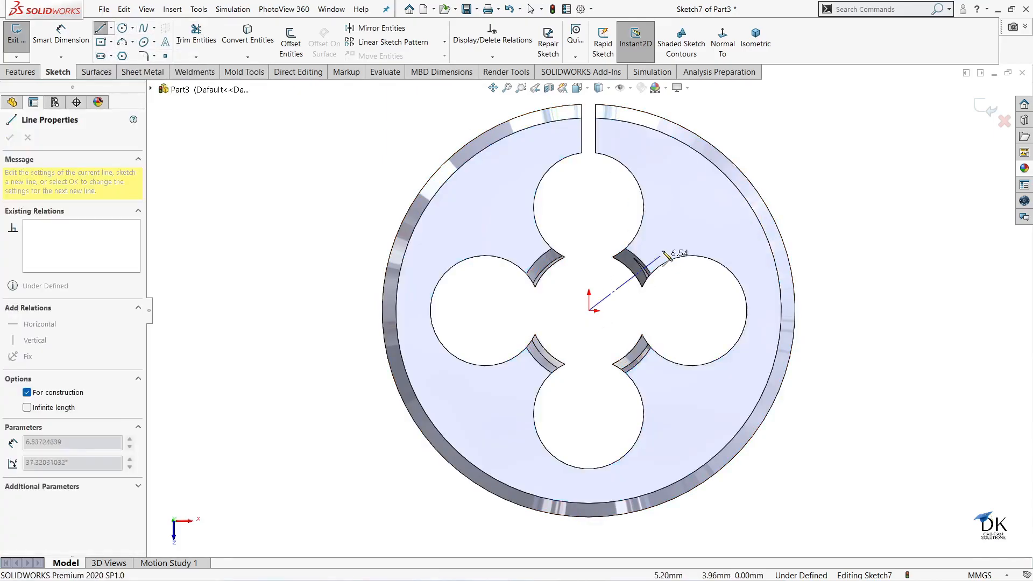
pyautogui.click(678, 221)
pyautogui.rightClick(752, 146)
pyautogui.click(763, 156)
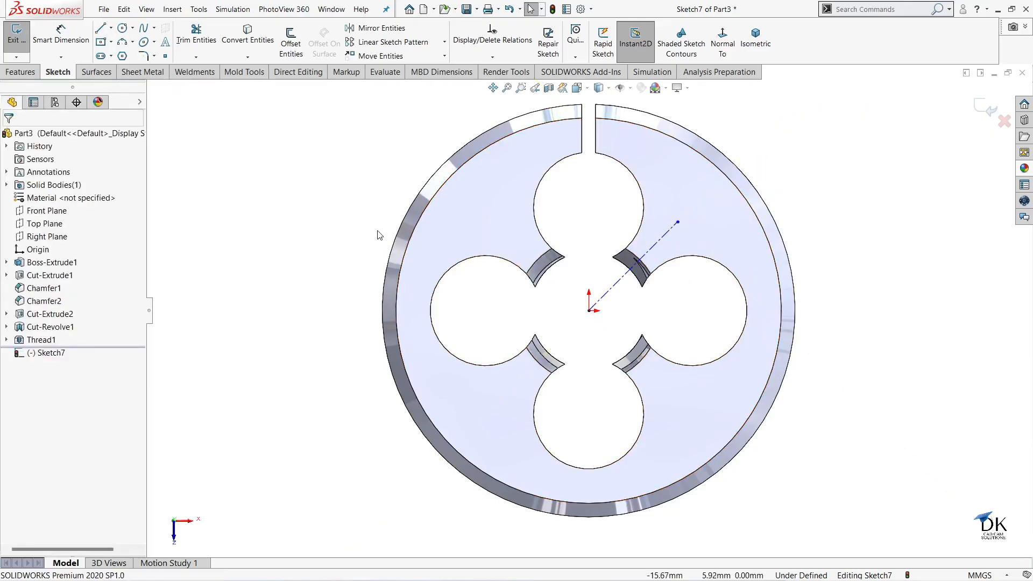
# - Draw a construction midpoint line about 6.1 mm long, centered on the diagonal centerline's outer end and crossing it
pyautogui.click(112, 29)
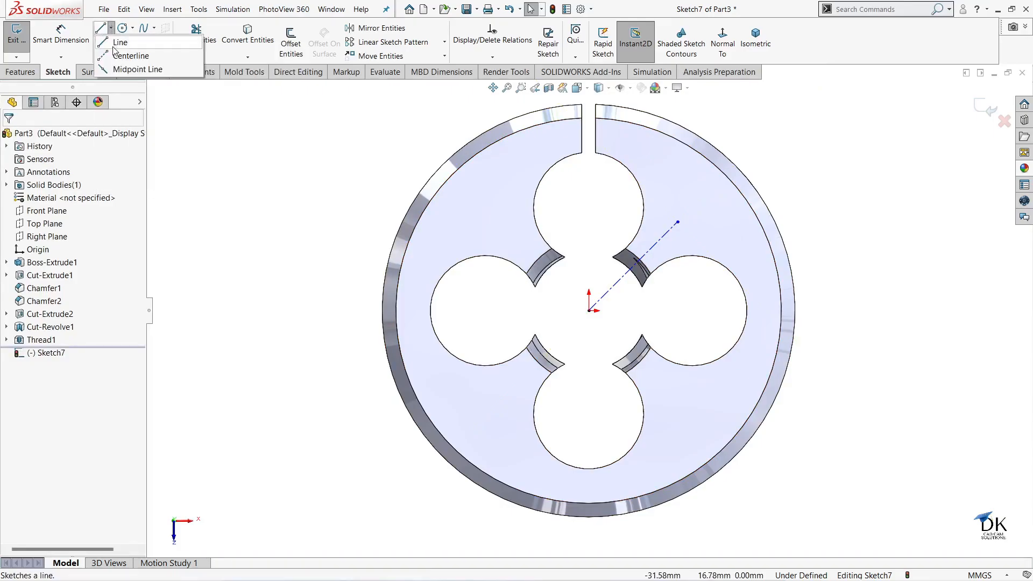
pyautogui.click(125, 44)
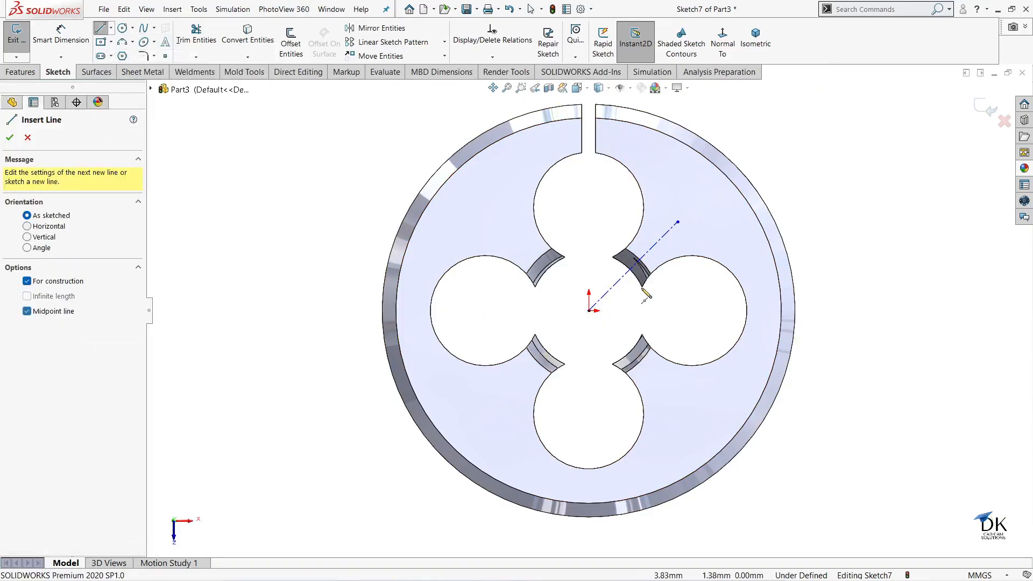
pyautogui.click(678, 223)
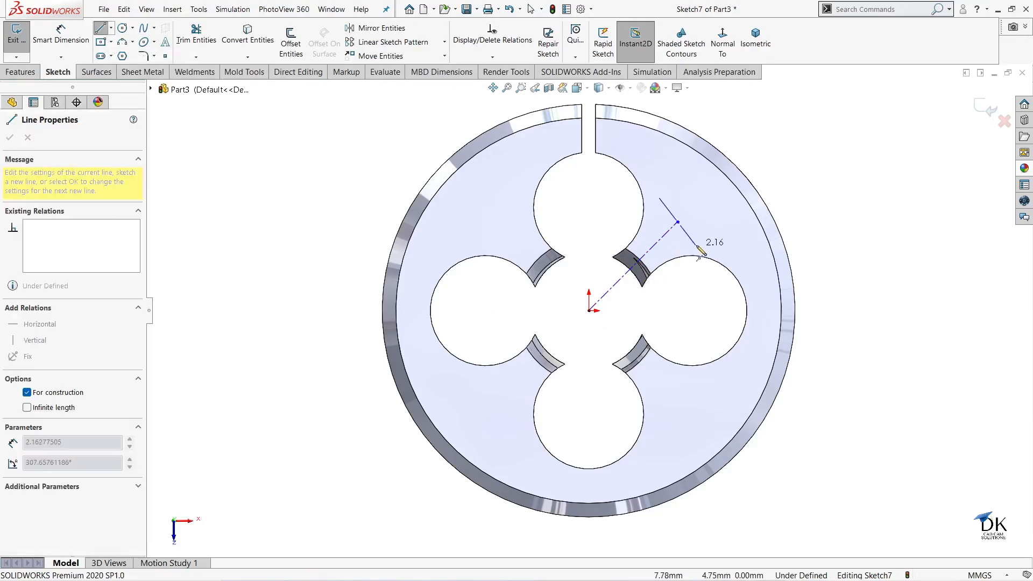
pyautogui.click(708, 251)
pyautogui.rightClick(778, 143)
pyautogui.click(783, 150)
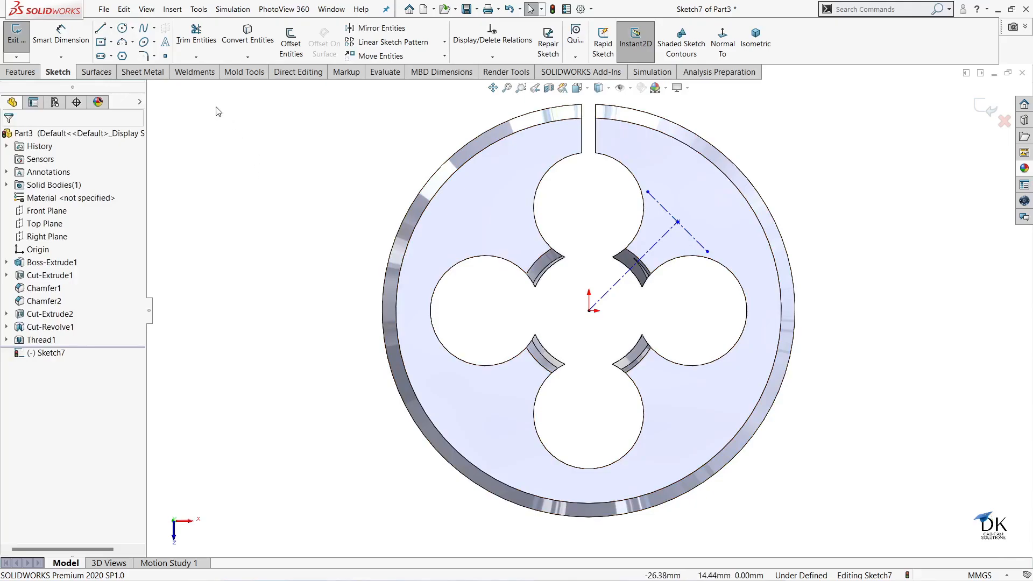
# - Make the crossing construction line perpendicular to the diagonal centerline
pyautogui.click(658, 243)
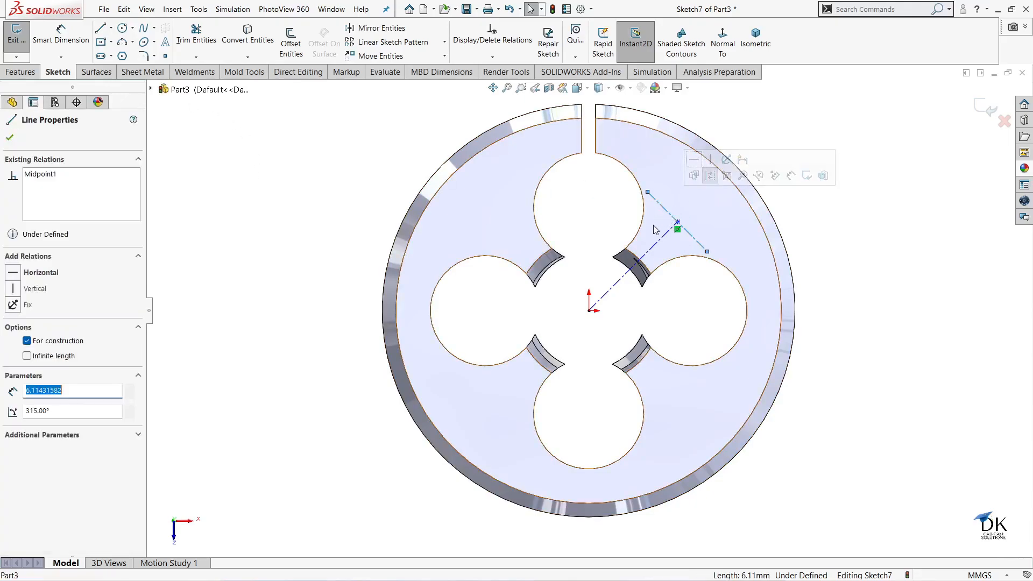
pyautogui.keyDown('ctrl'); pyautogui.click(665, 209); pyautogui.keyUp('ctrl')
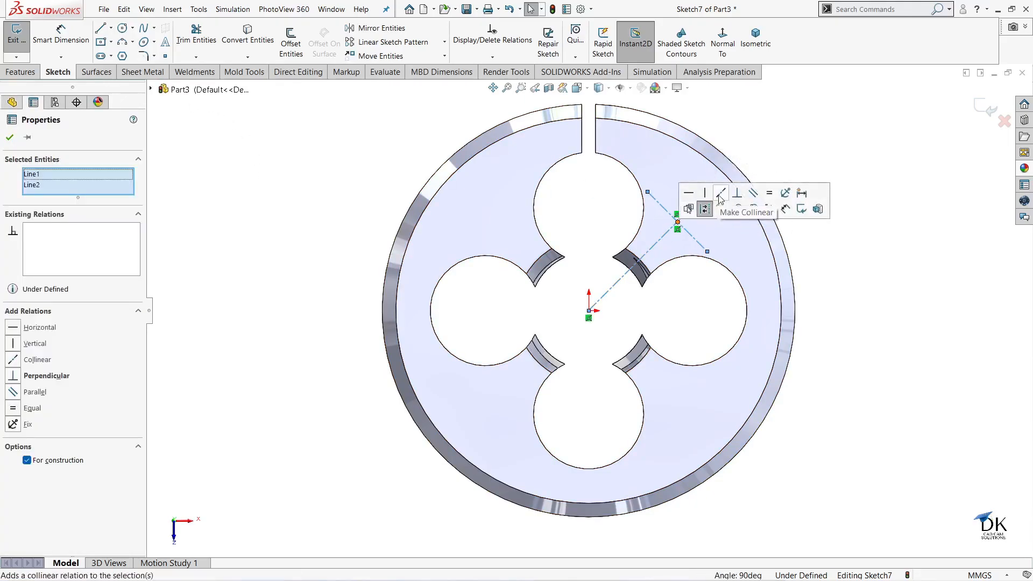
pyautogui.click(737, 192)
pyautogui.click(10, 137)
pyautogui.scroll(1, 673, 302)
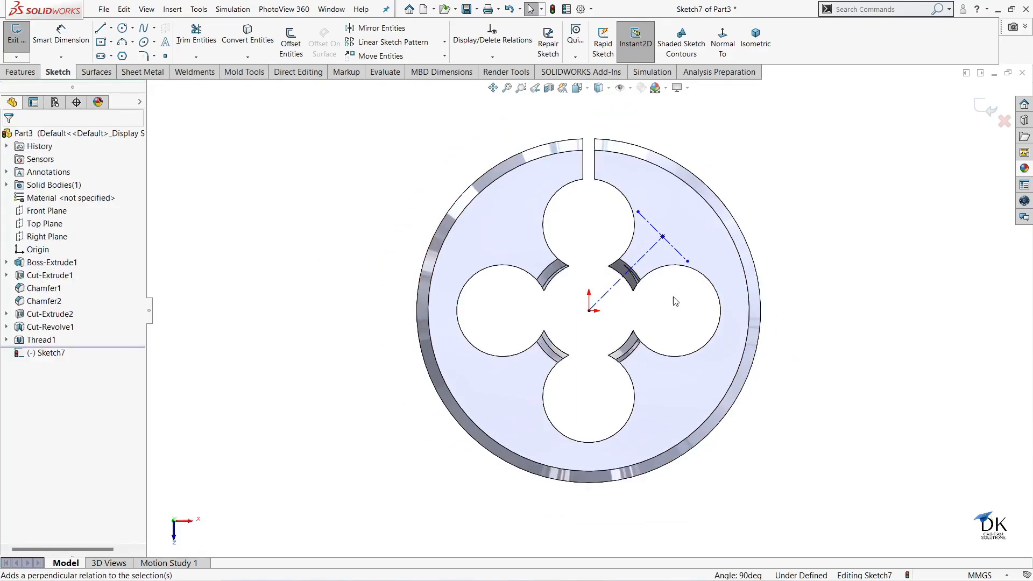
# - Dimension the crossing construction line to a length of 10 mm
pyautogui.scroll(-1, 671, 294)
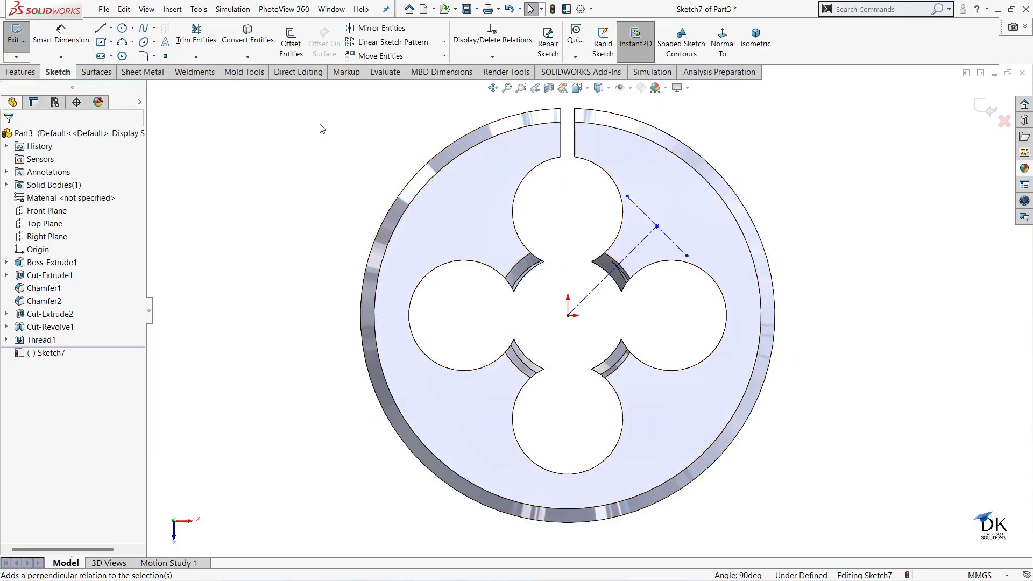
pyautogui.click(61, 22)
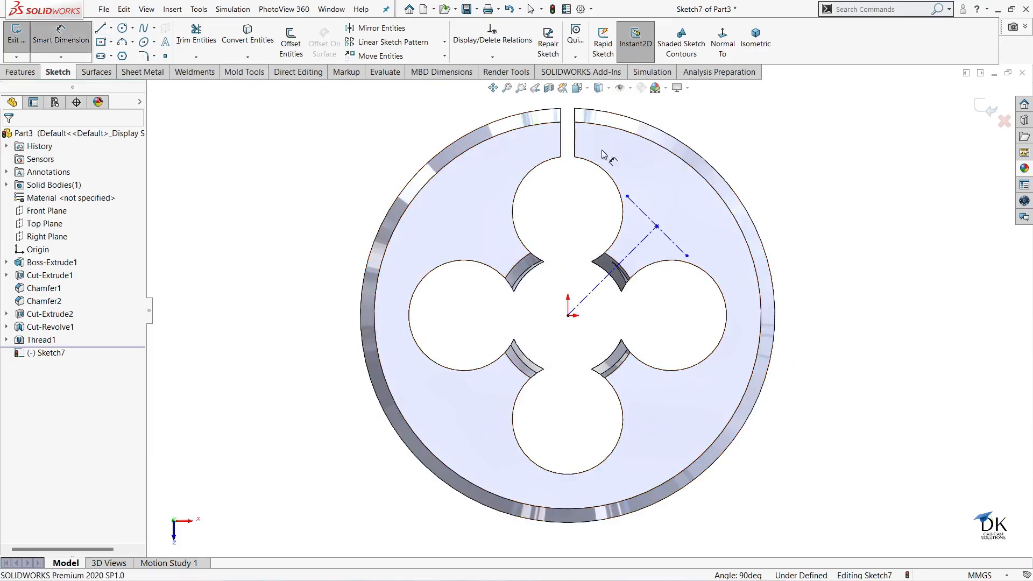
pyautogui.click(646, 216)
pyautogui.click(672, 202)
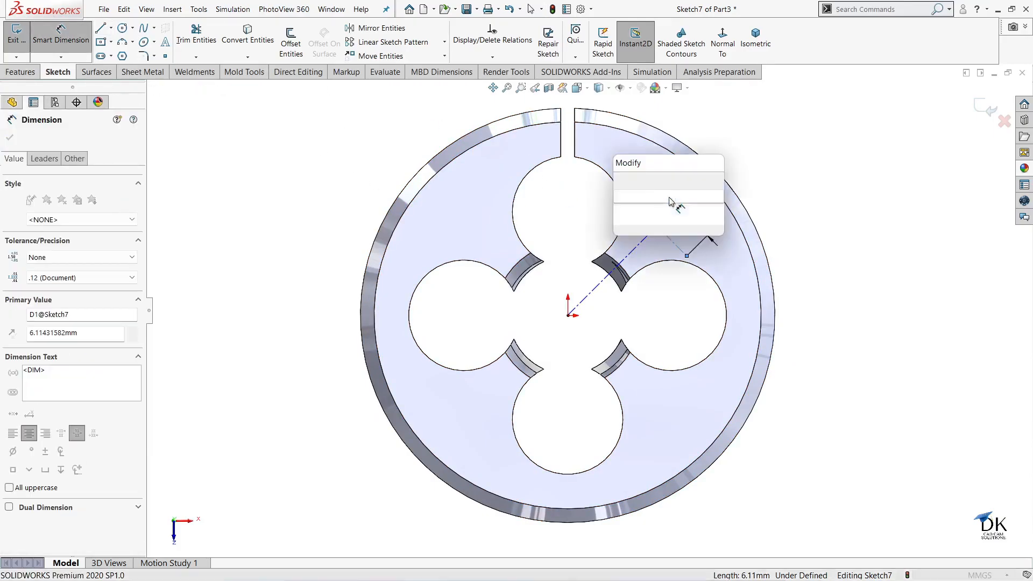
pyautogui.write('10')
pyautogui.press('Return')
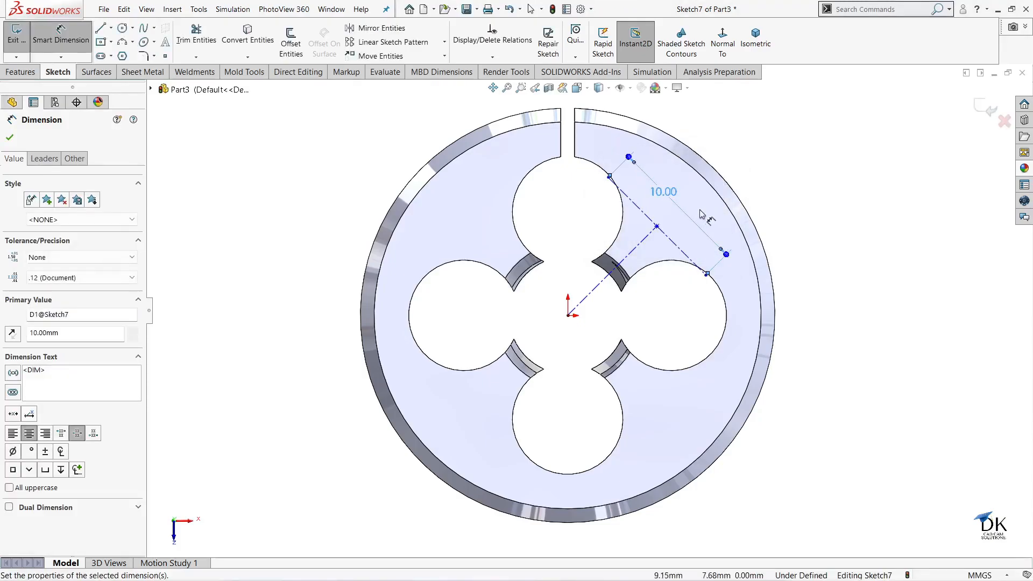
# - Dimension the diagonal centerline from the origin to a length of 9 mm
pyautogui.click(633, 259)
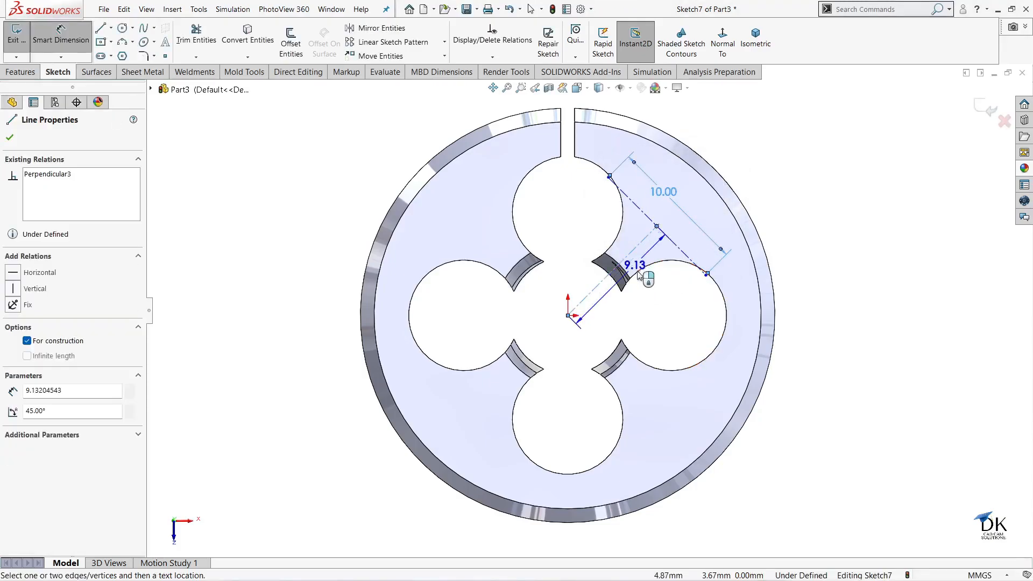
pyautogui.click(655, 303)
pyautogui.write('9')
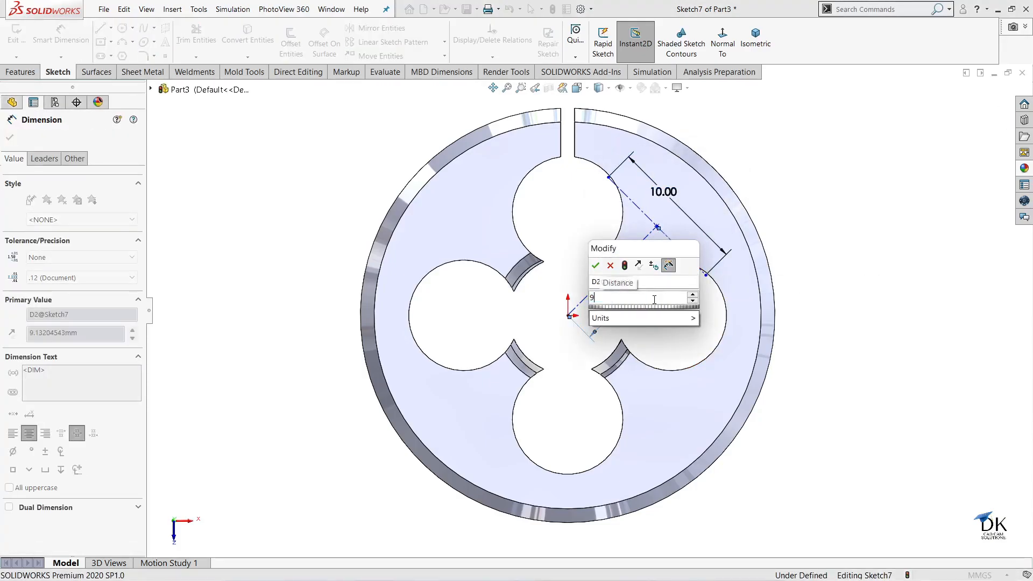
pyautogui.press('Return')
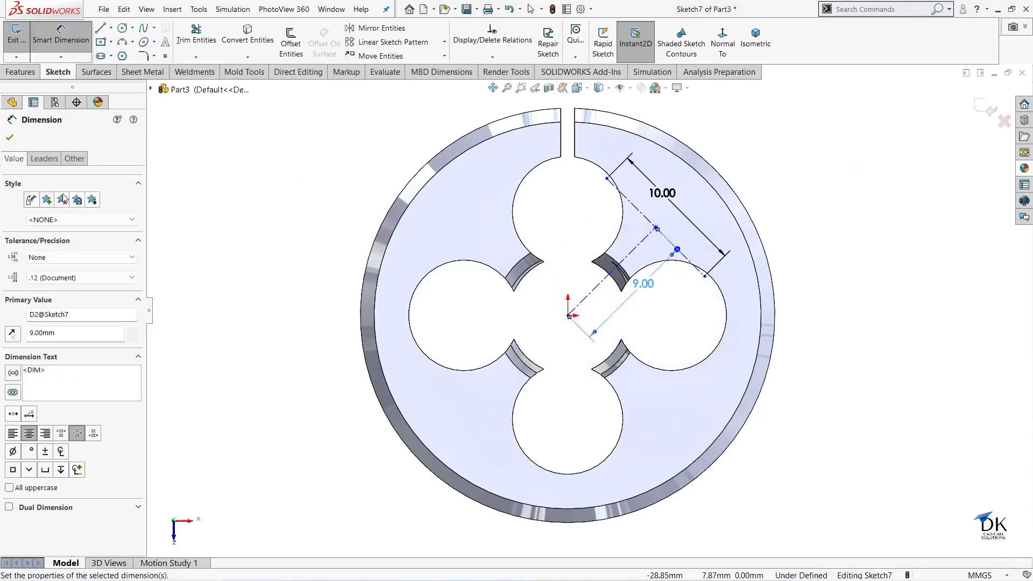
pyautogui.click(10, 139)
pyautogui.press('f')
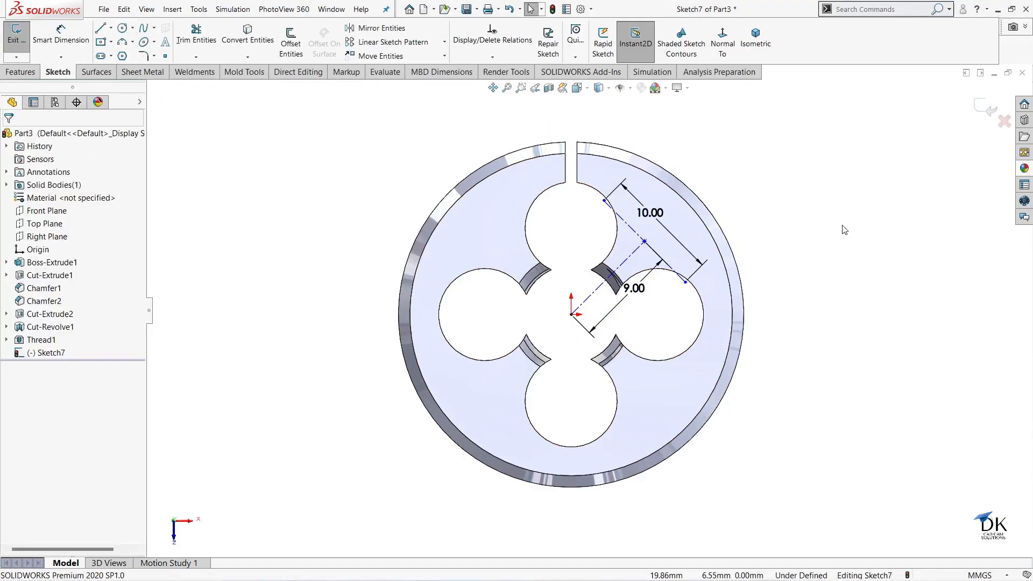
# - Set up a circular sketch pattern with 2 instances of the crossing construction line and the diagonal centerline
pyautogui.click(444, 42)
pyautogui.click(401, 70)
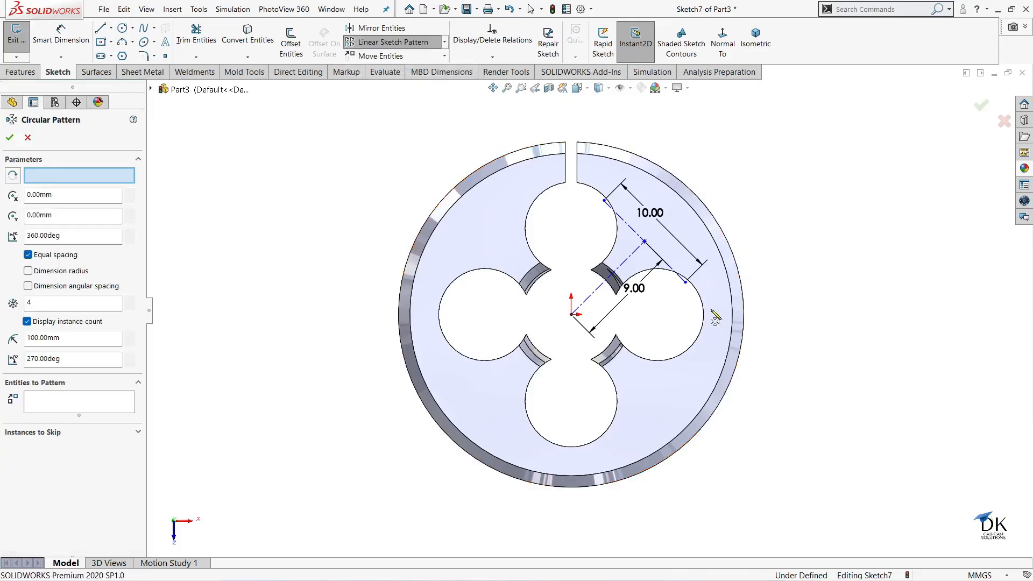
pyautogui.click(533, 273)
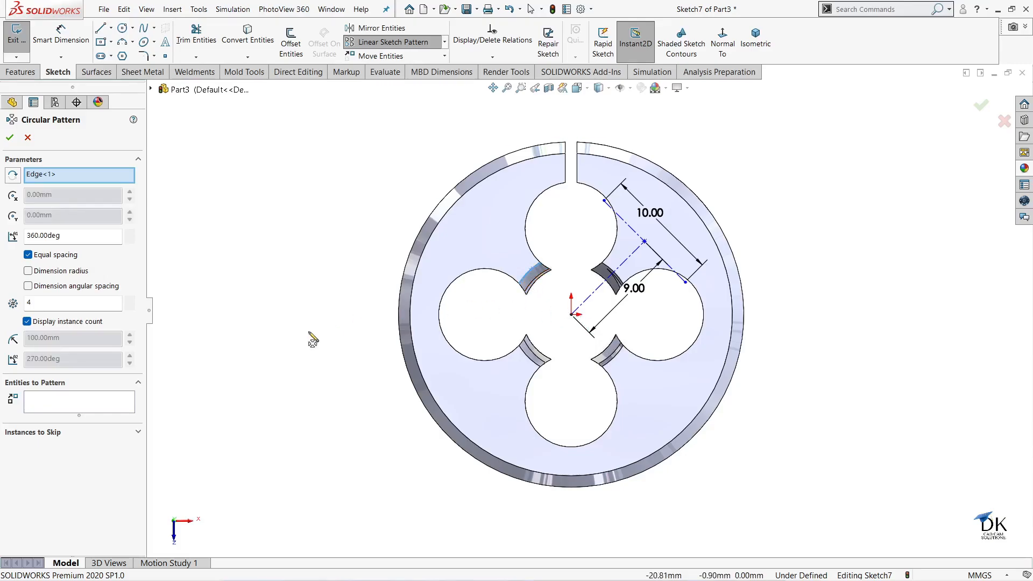
pyautogui.doubleClick(46, 304)
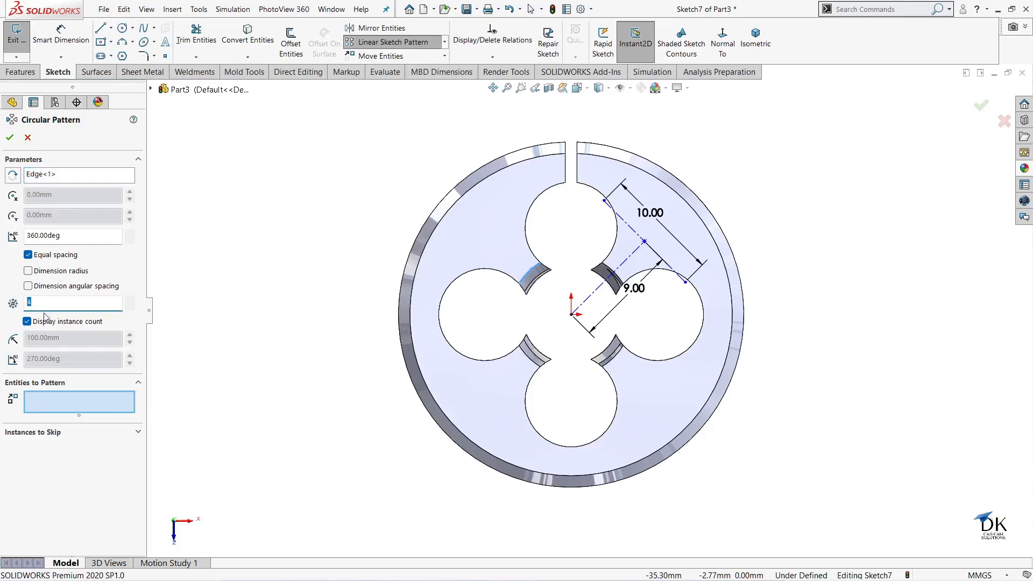
pyautogui.write('2')
pyautogui.click(640, 238)
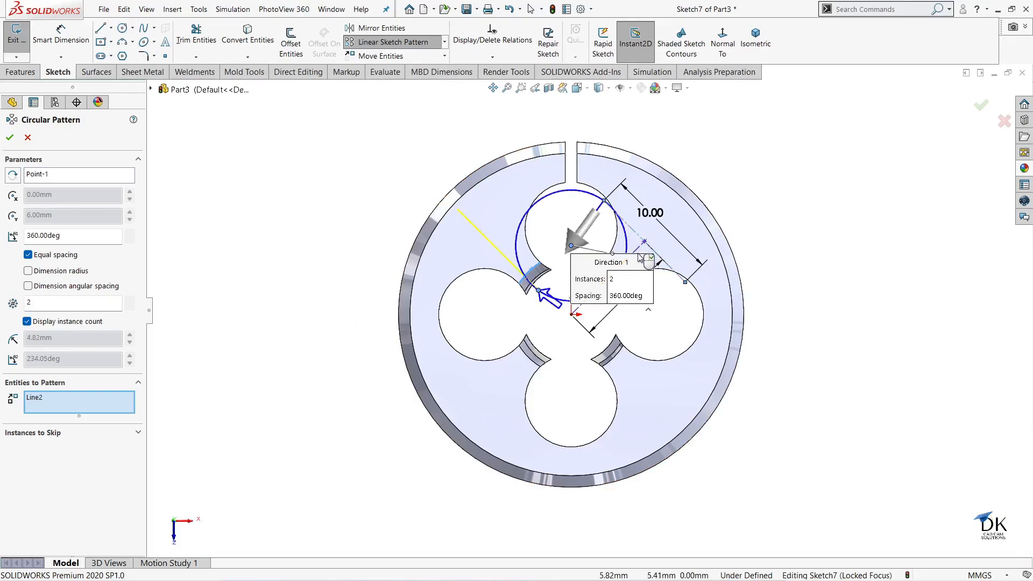
pyautogui.click(638, 251)
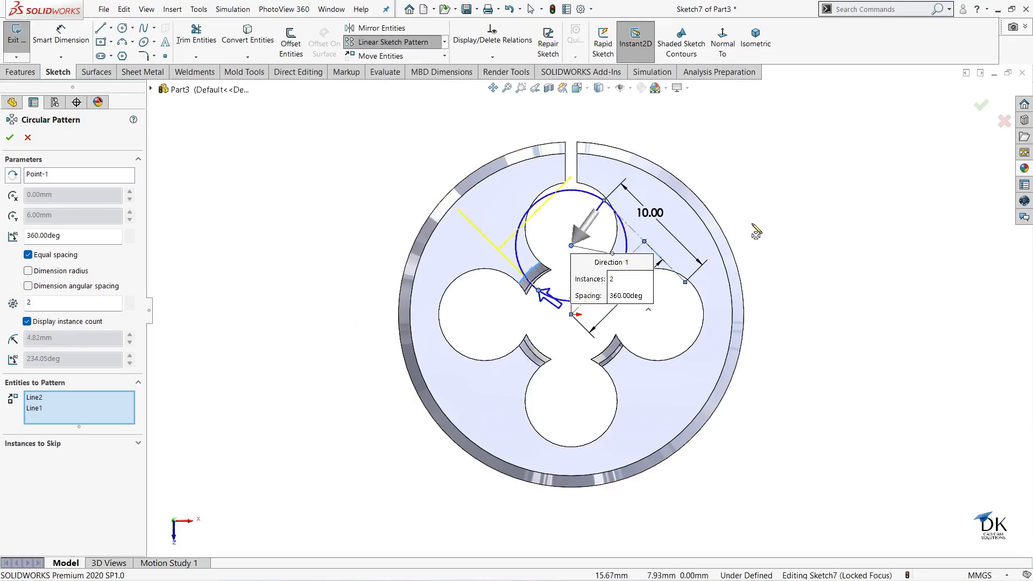
# - Replace the circular pattern's centre reference with the sketch origin
pyautogui.click(30, 180)
pyautogui.rightClick(30, 179)
pyautogui.click(48, 197)
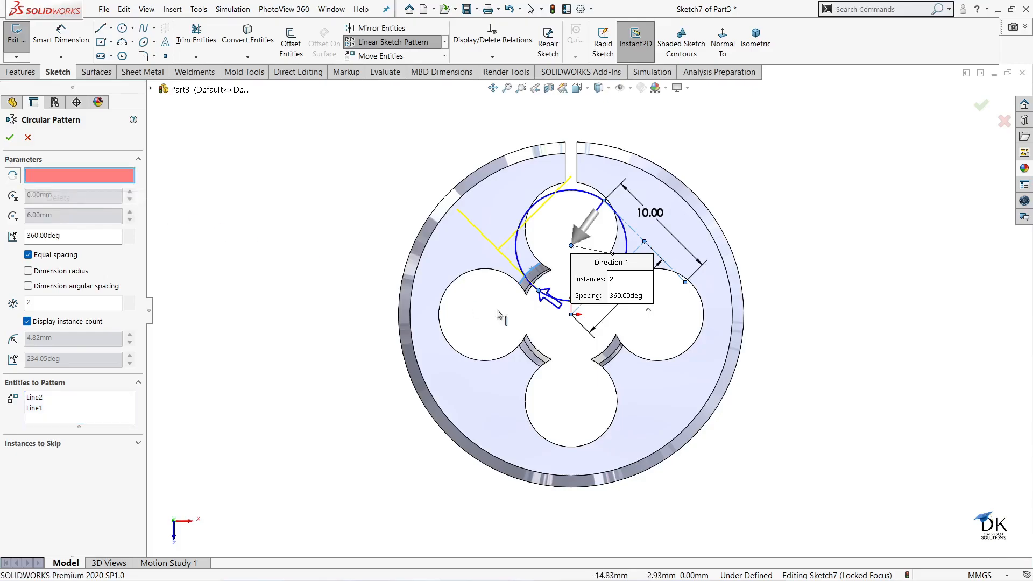
pyautogui.click(571, 314)
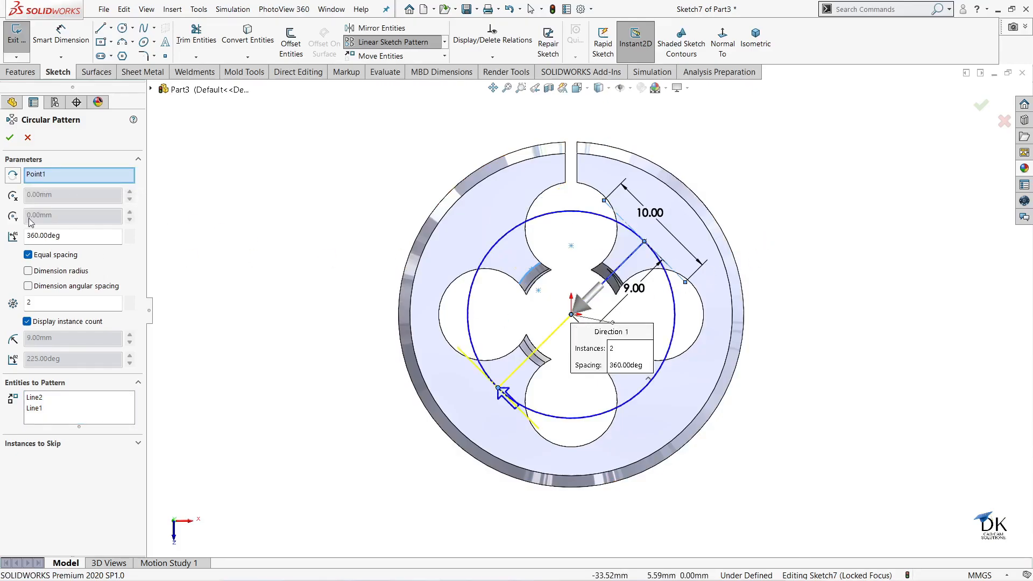
# - Set the pattern's angular spacing to -90 degrees and create the copy between the upper and left clearance holes
pyautogui.click(72, 235)
pyautogui.write('90')
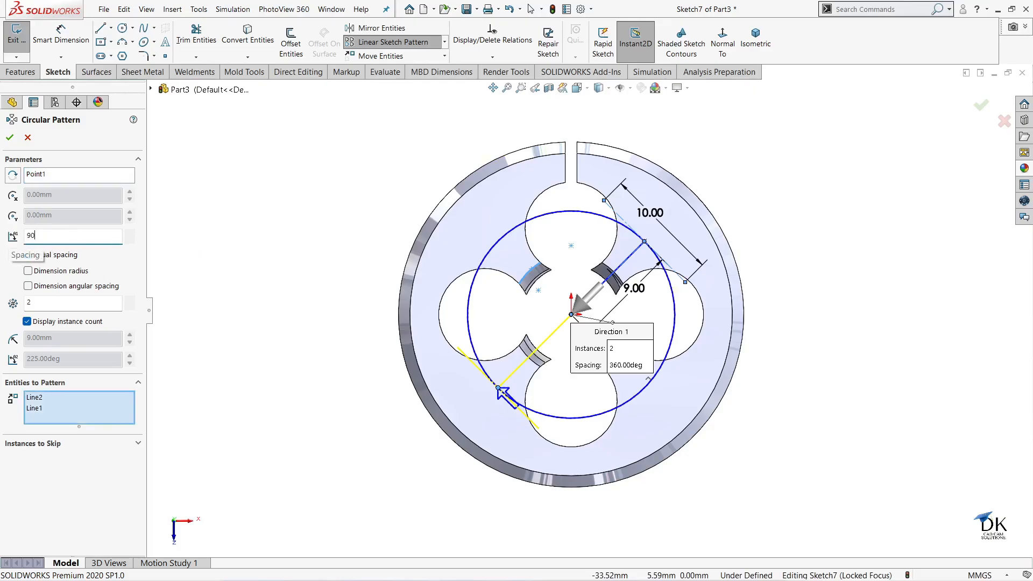
pyautogui.press('Return')
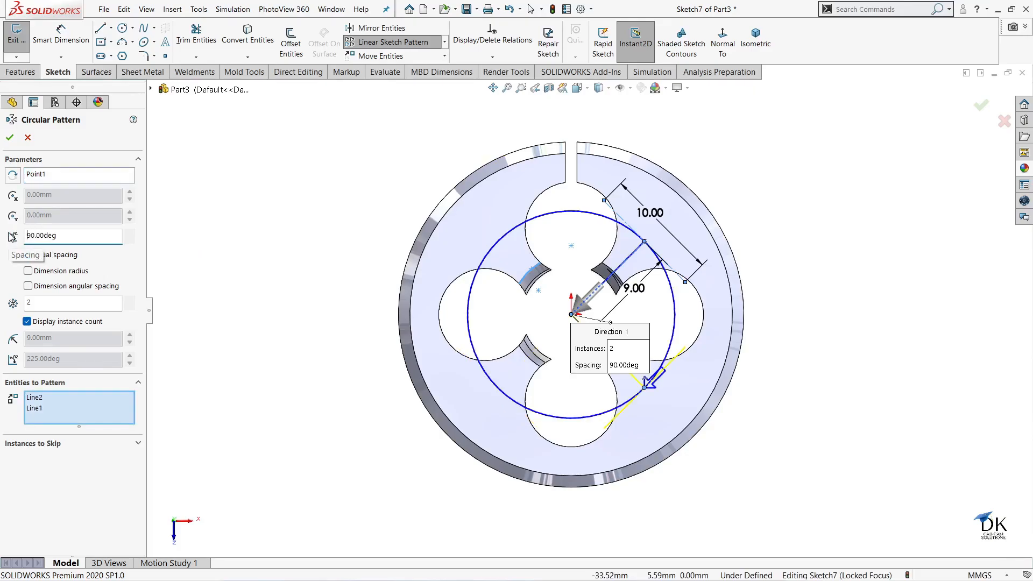
pyautogui.click(27, 235)
pyautogui.write('-')
pyautogui.press('Return')
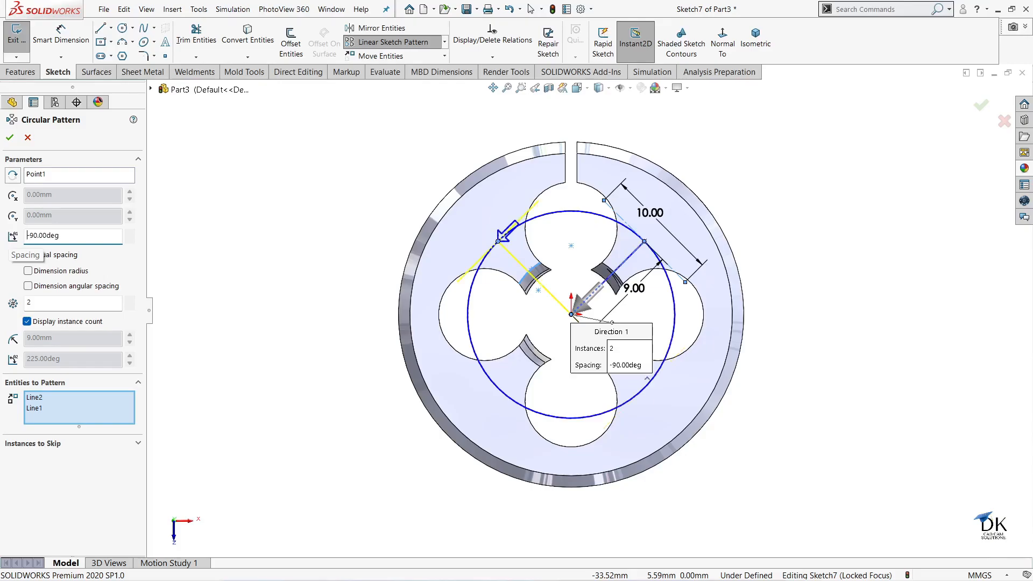
pyautogui.click(10, 137)
pyautogui.scroll(1, 572, 315)
pyautogui.scroll(-1, 571, 315)
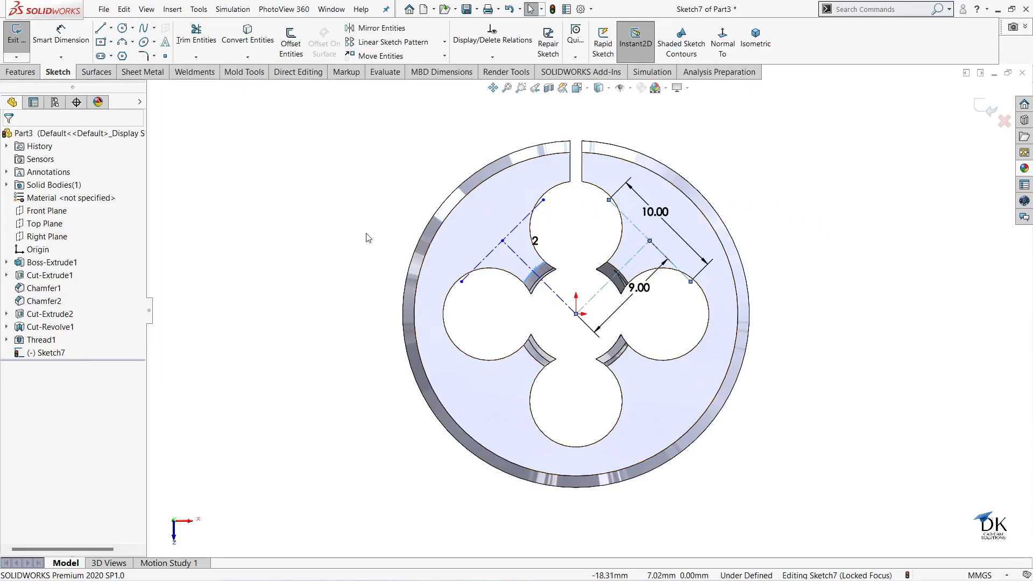
# - Start a sketch text and remove the preselected edge and original crossing line from its curves
pyautogui.click(165, 47)
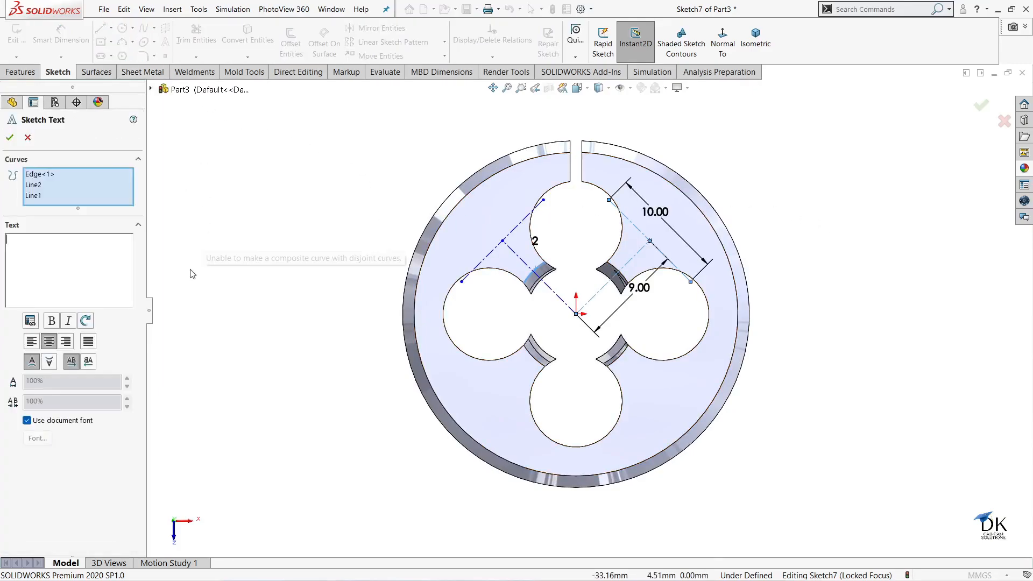
pyautogui.click(48, 175)
pyautogui.rightClick(48, 175)
pyautogui.click(63, 194)
pyautogui.rightClick(36, 181)
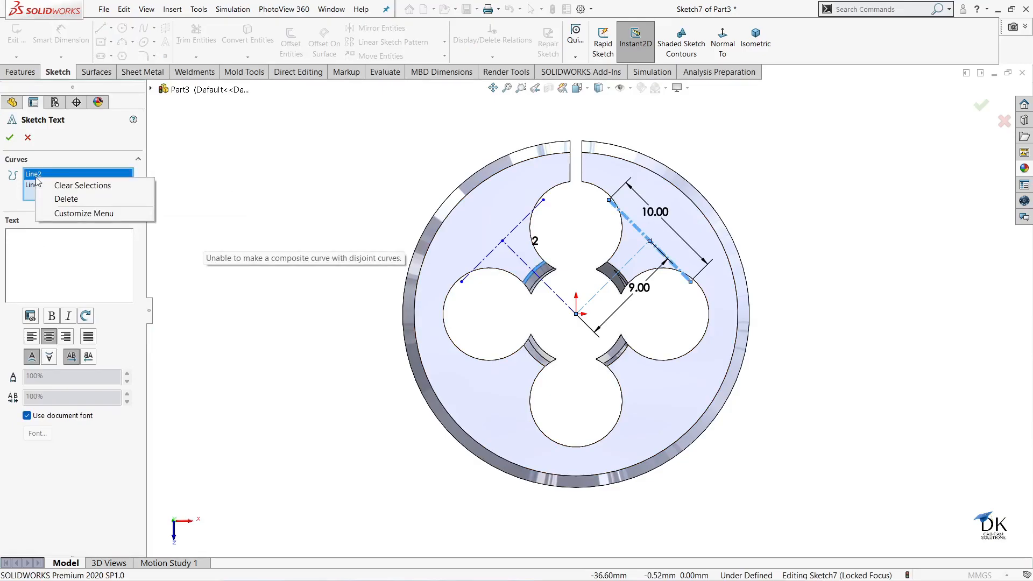
pyautogui.click(50, 198)
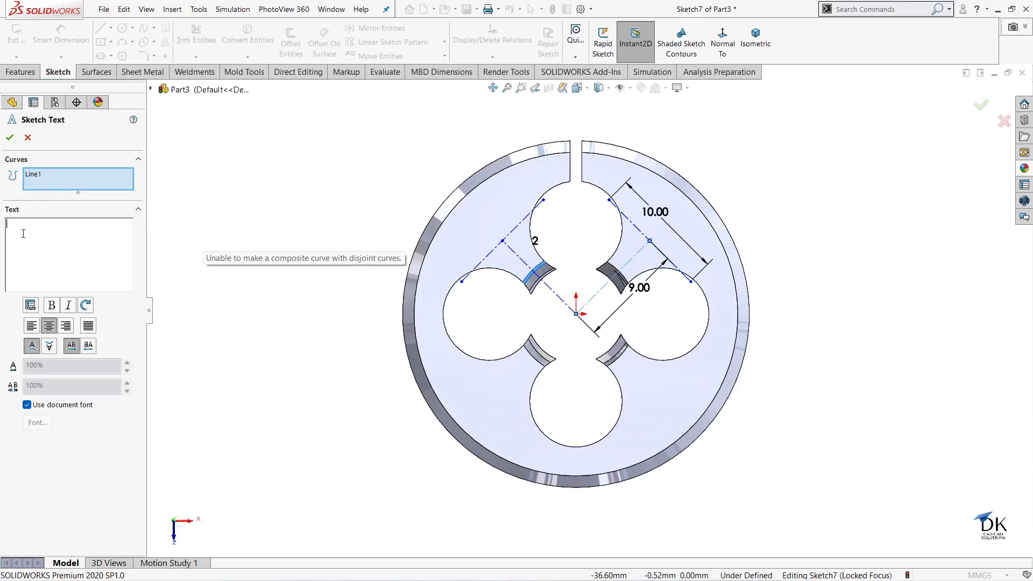
# - Enter the text M10 and make the patterned crossing line between the upper and left holes its only curve
pyautogui.write('M')
pyautogui.rightClick(35, 175)
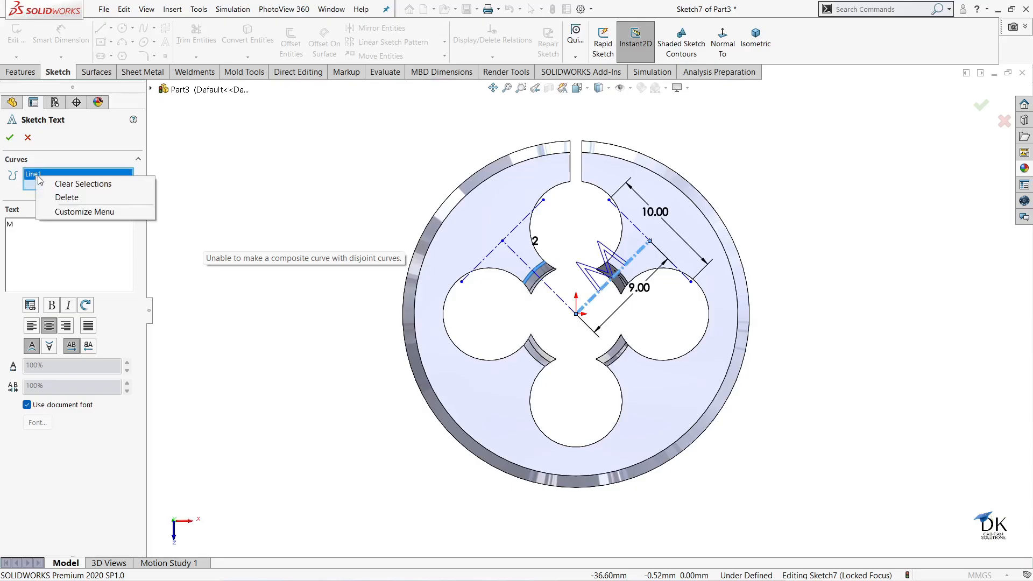
pyautogui.click(51, 193)
pyautogui.click(515, 230)
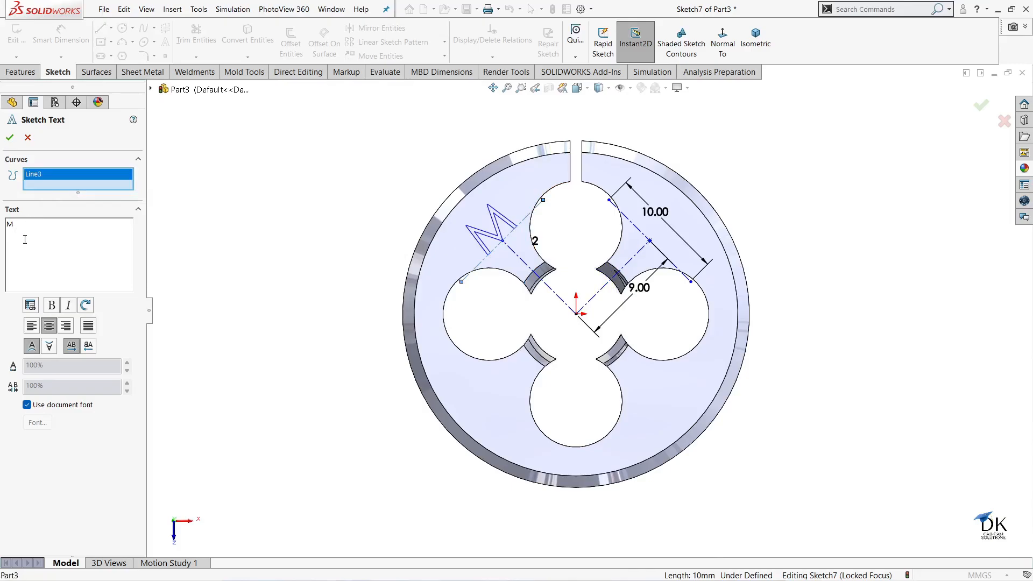
pyautogui.write('10')
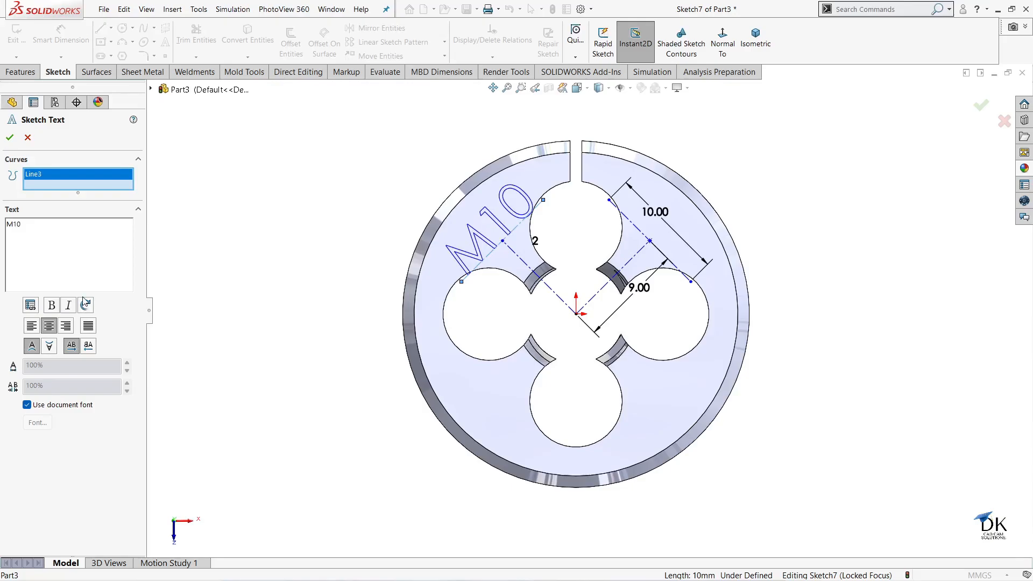
# - Override the document font for the M10 text with Century Gothic Bold at 10 points and finish the text
pyautogui.click(51, 306)
pyautogui.click(32, 403)
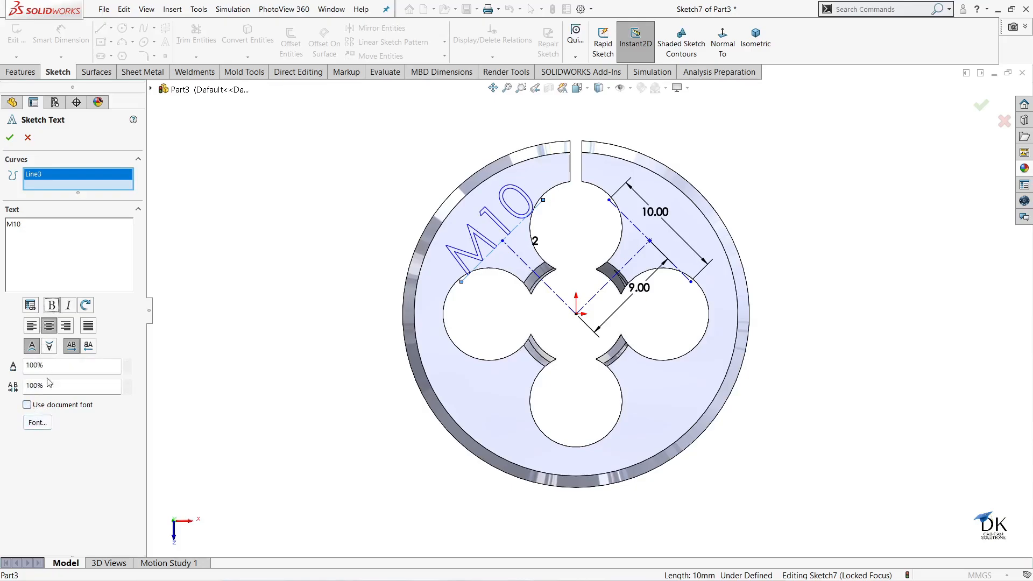
pyautogui.click(37, 423)
pyautogui.moveTo(591, 208); pyautogui.dragTo(335, 153)
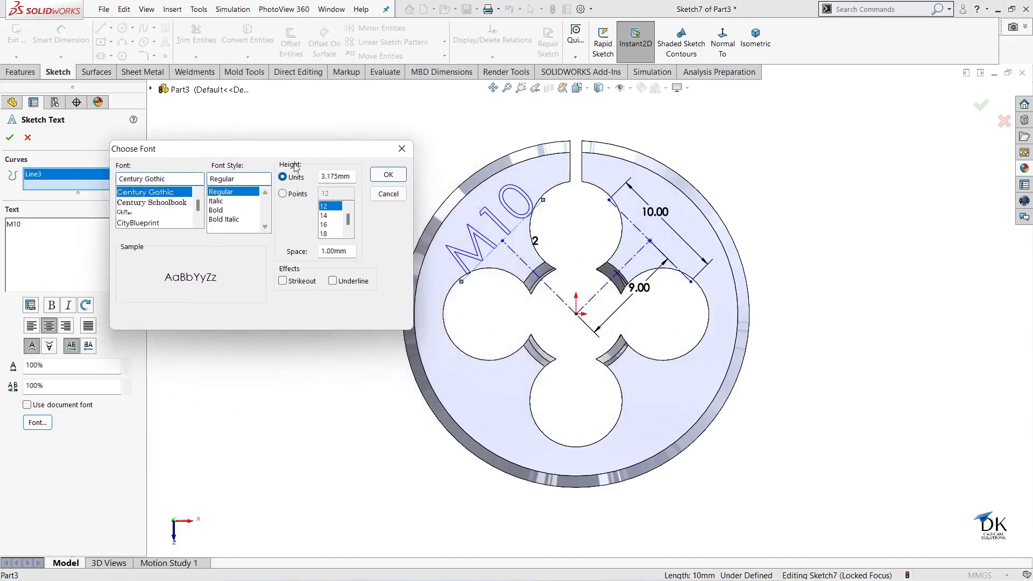
pyautogui.click(217, 210)
pyautogui.click(283, 194)
pyautogui.moveTo(348, 221); pyautogui.dragTo(349, 217)
pyautogui.click(324, 224)
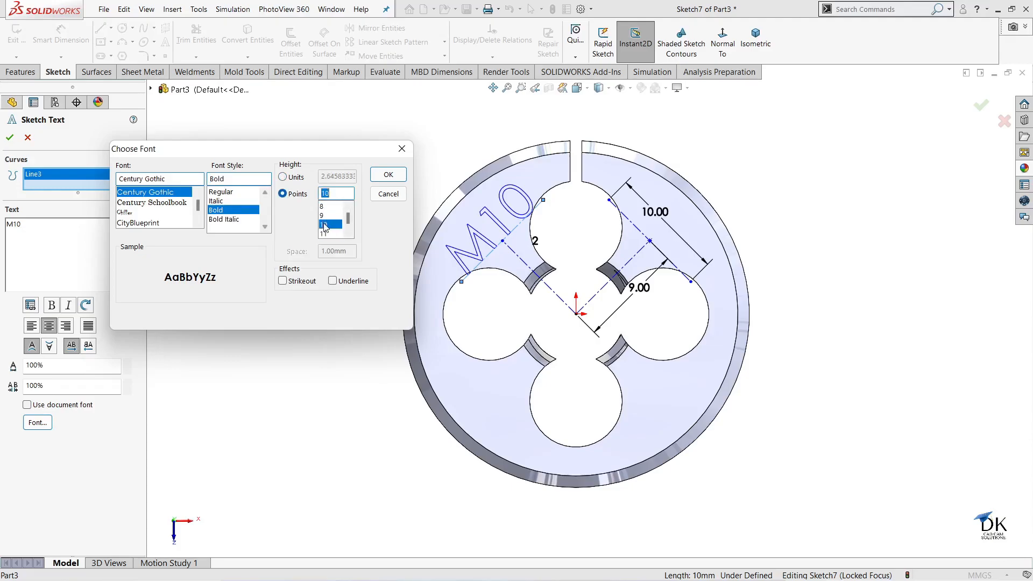
pyautogui.click(388, 174)
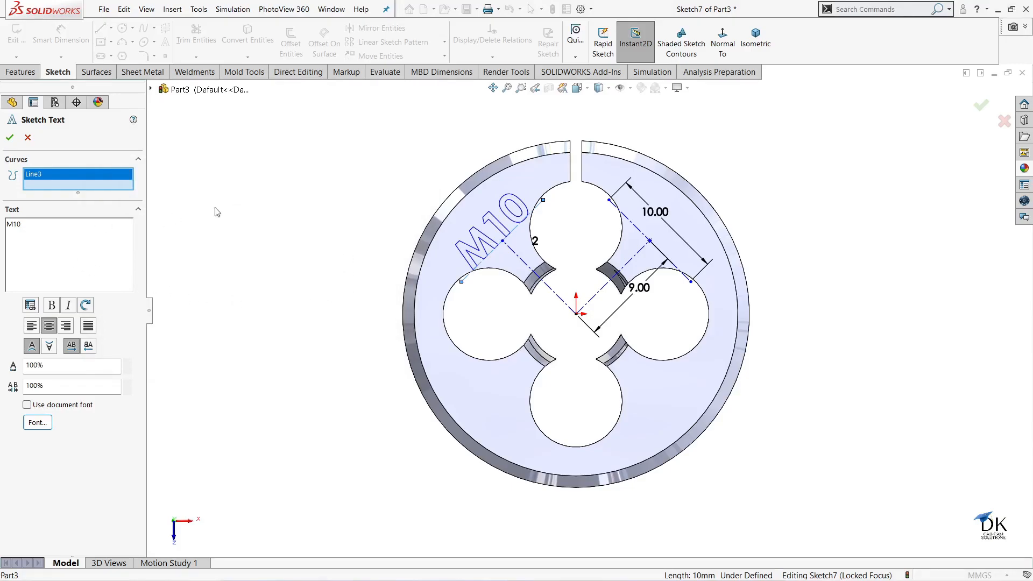
pyautogui.click(11, 138)
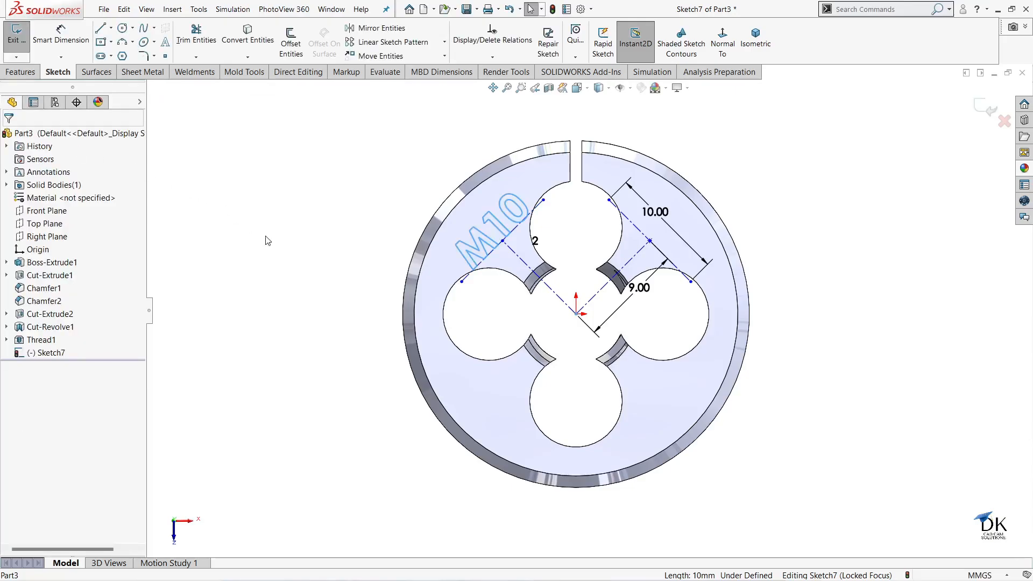
# - Add a sketch text reading HSS along the crossing line between the upper and right clearance holes
pyautogui.click(165, 41)
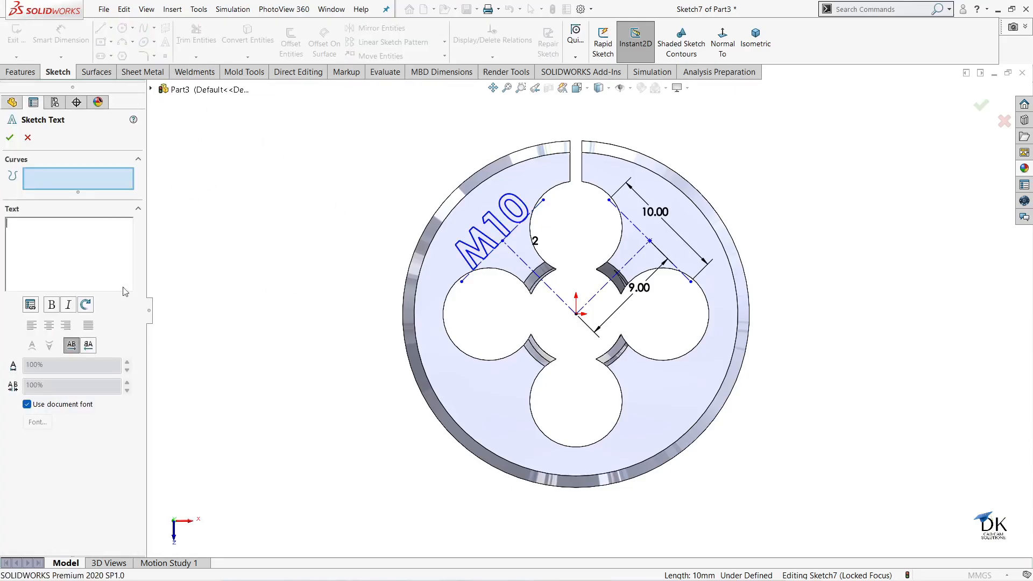
pyautogui.click(638, 228)
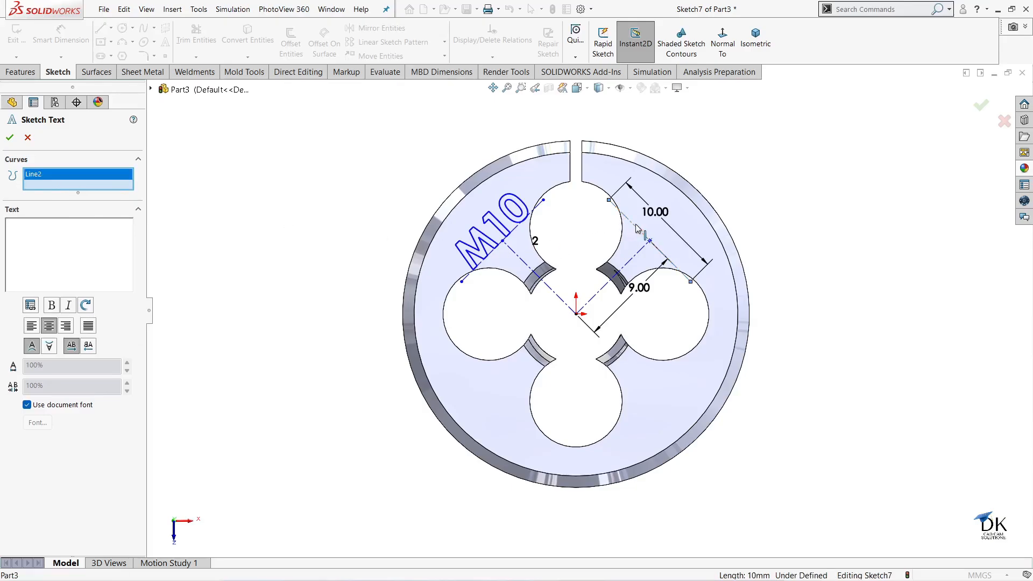
pyautogui.click(25, 230)
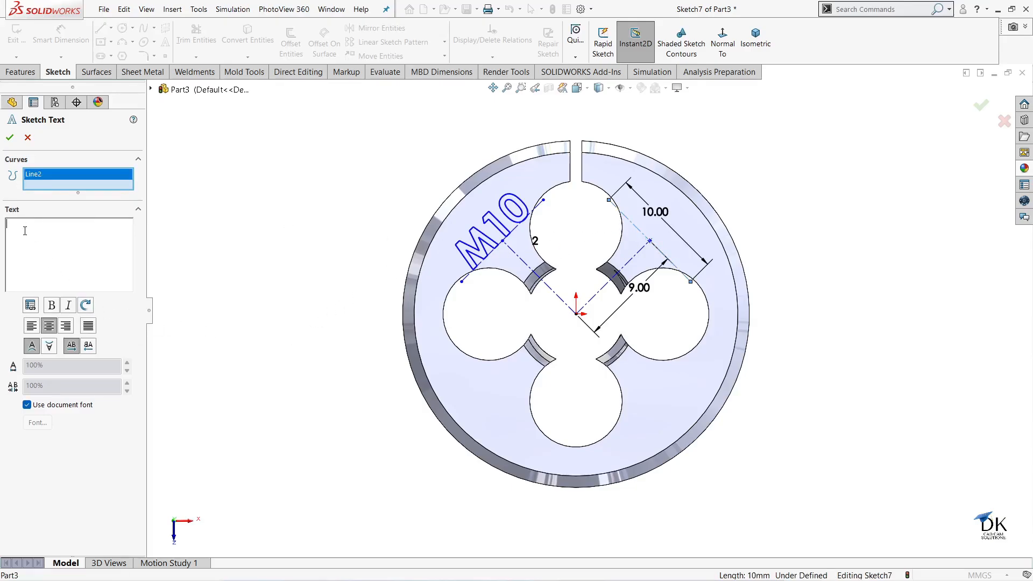
pyautogui.write('H')
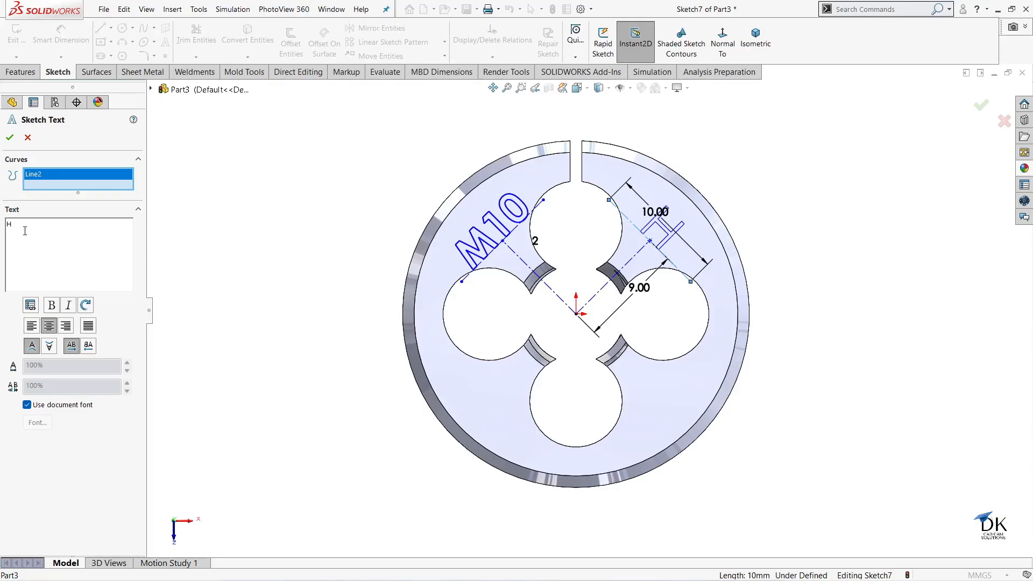
pyautogui.write('SS')
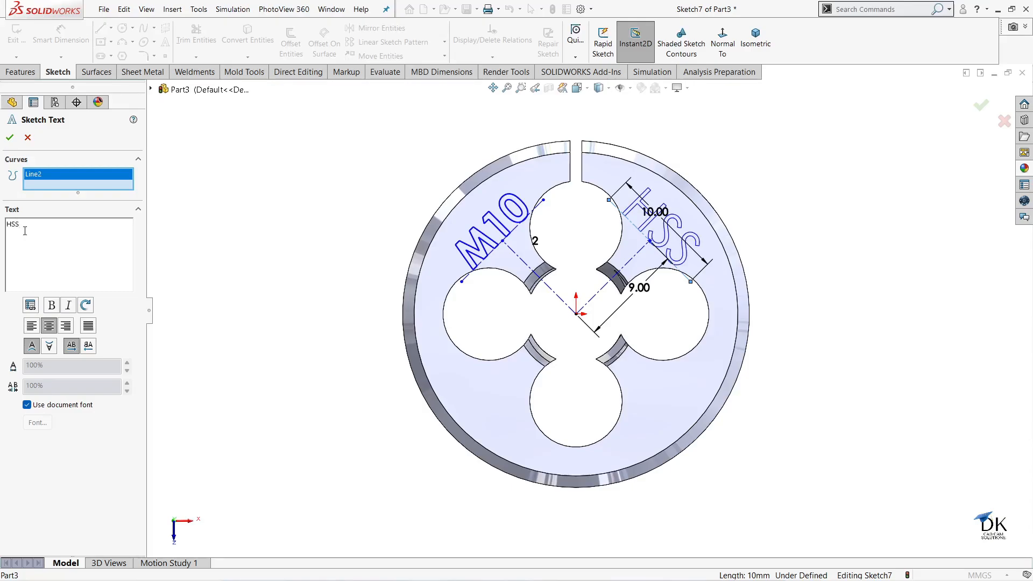
# - Override the document font for the HSS text with Century Gothic Bold at 10 points and finish the text
pyautogui.click(33, 407)
pyautogui.click(37, 422)
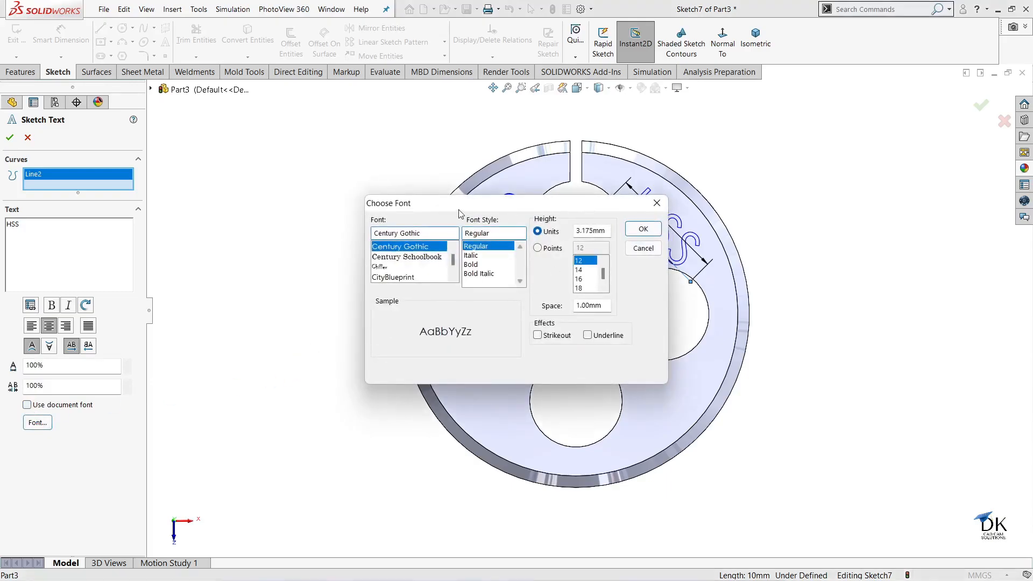
pyautogui.moveTo(554, 211); pyautogui.dragTo(332, 211)
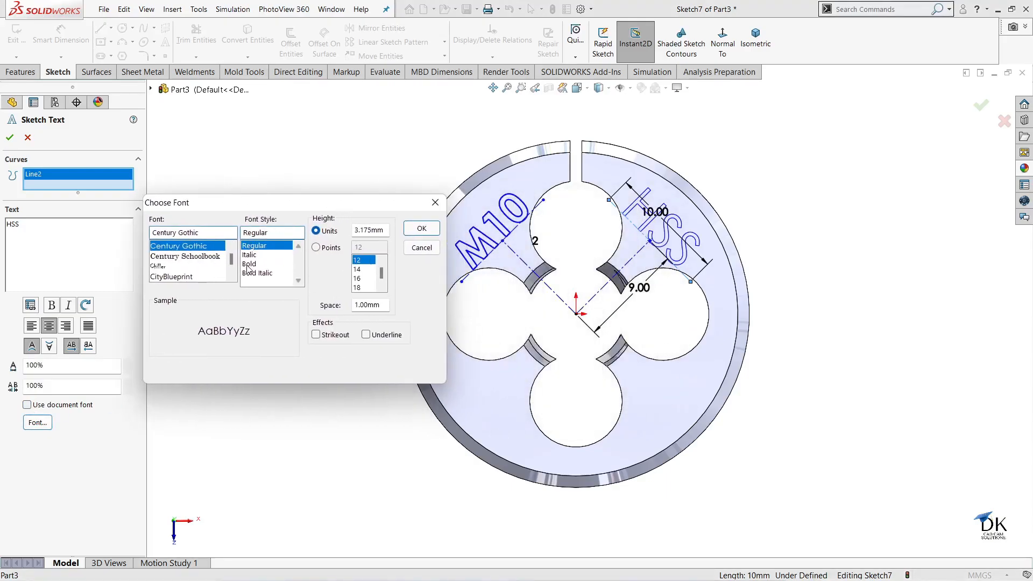
pyautogui.click(248, 264)
pyautogui.click(316, 248)
pyautogui.scroll(2, 358, 287)
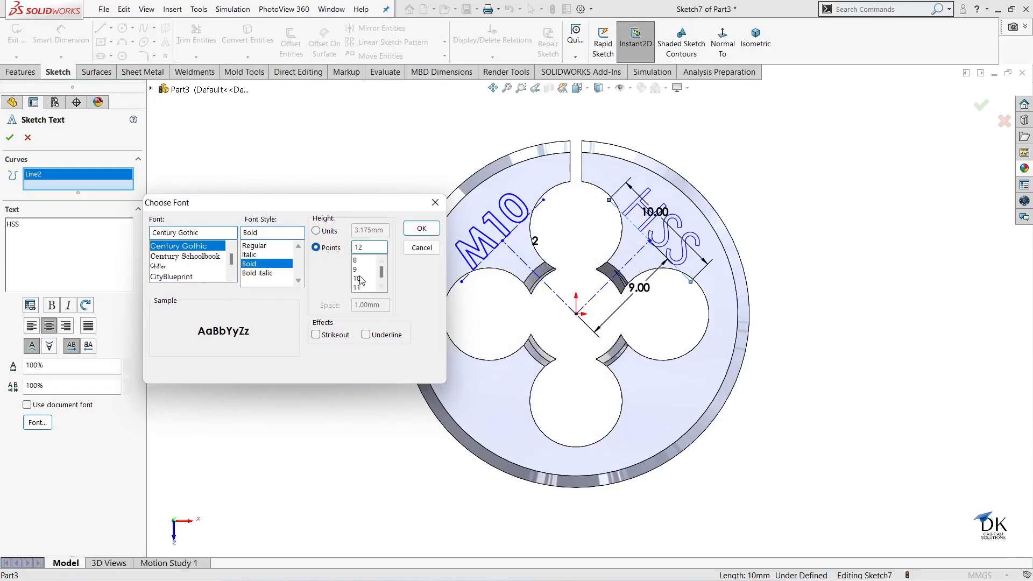
pyautogui.click(421, 228)
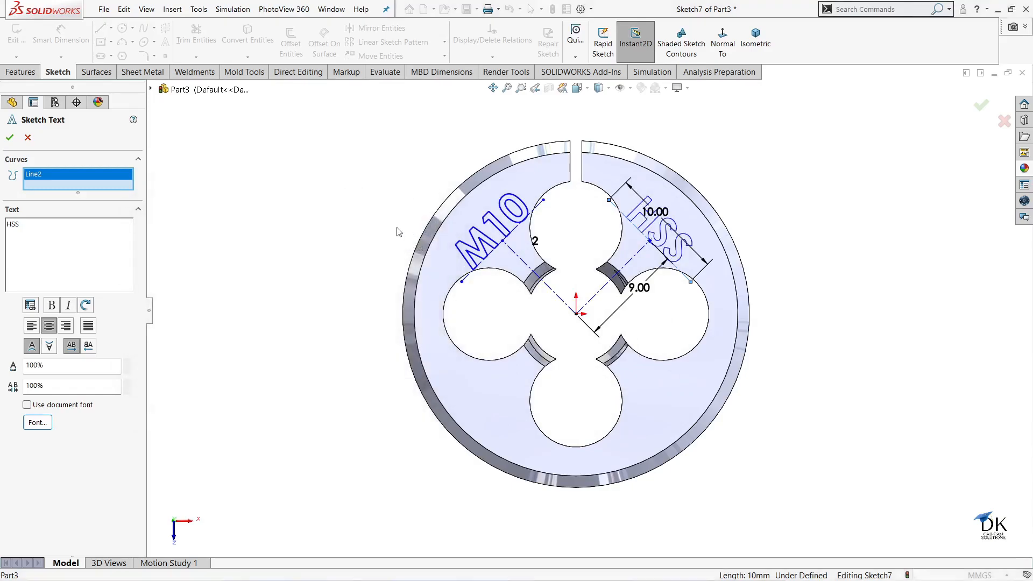
pyautogui.click(10, 138)
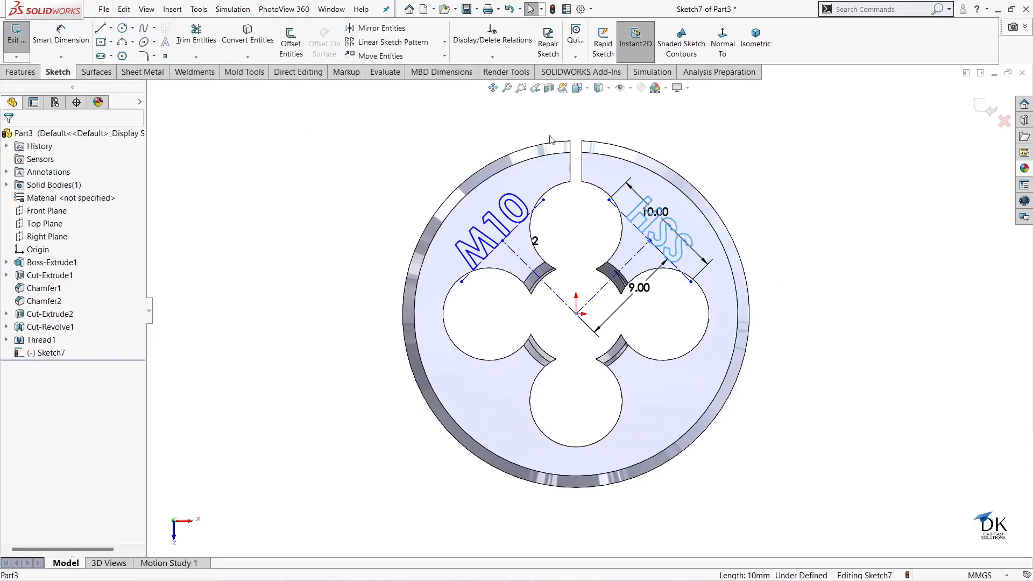
# - Create a projection split line that projects the M10 and HSS text sketch onto the die's front face
pyautogui.click(33, 72)
pyautogui.click(703, 57)
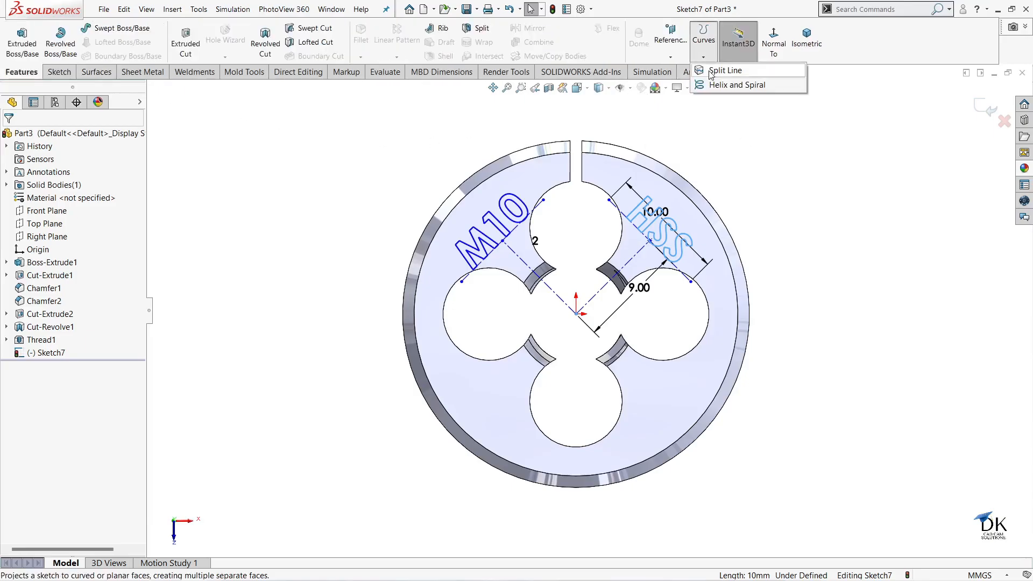
pyautogui.click(718, 67)
pyautogui.click(541, 176)
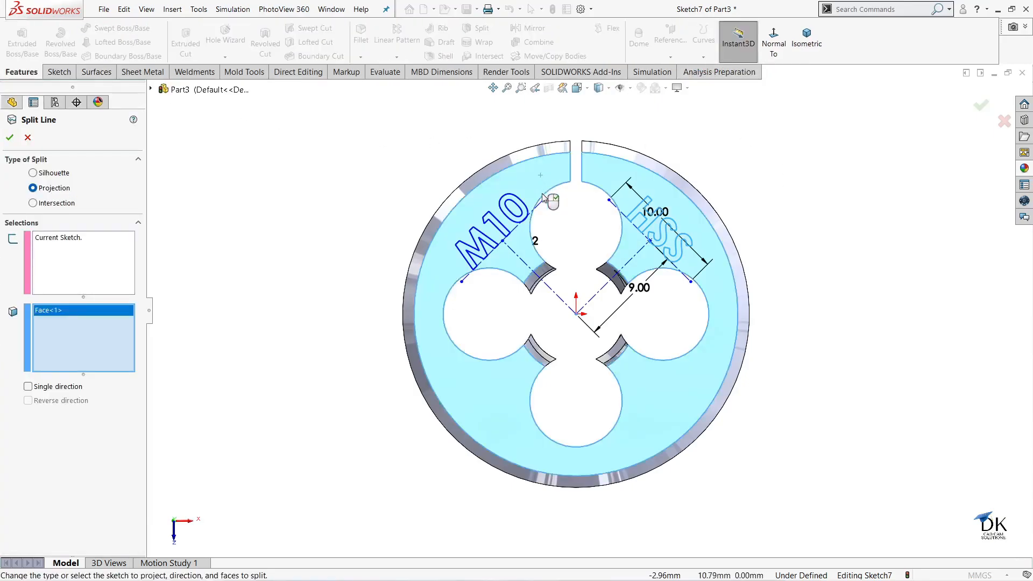
pyautogui.click(8, 140)
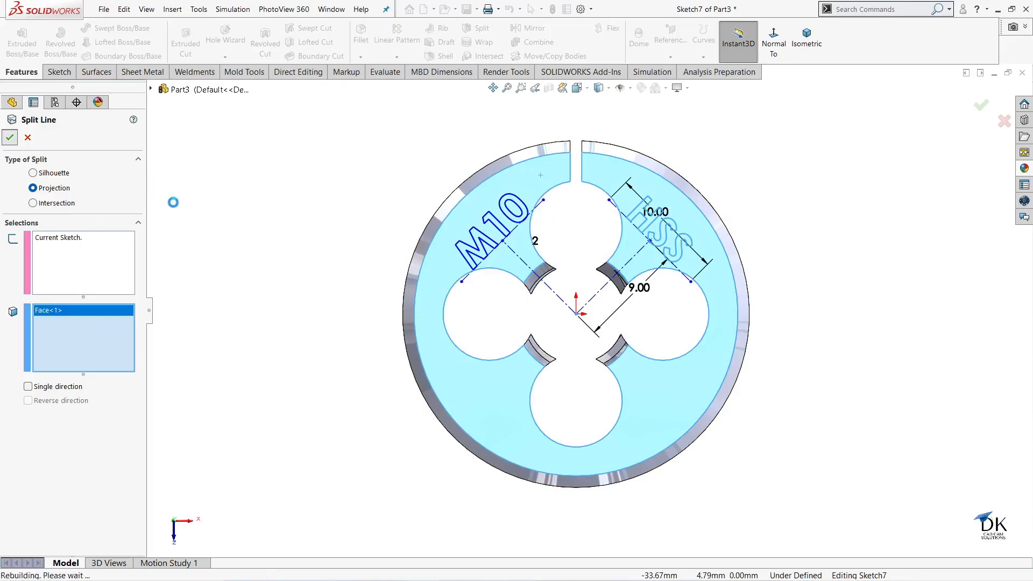
# - Open the face appearance of the 0 in M10 and set its colour to black
pyautogui.moveTo(315, 228); pyautogui.dragTo(305, 230, button='middle')
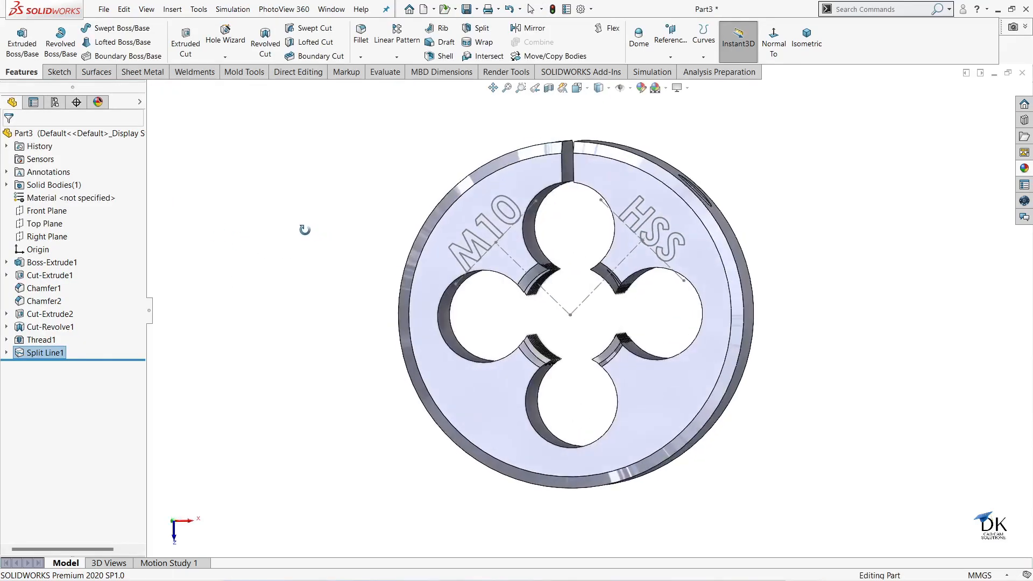
pyautogui.scroll(-2, 578, 280)
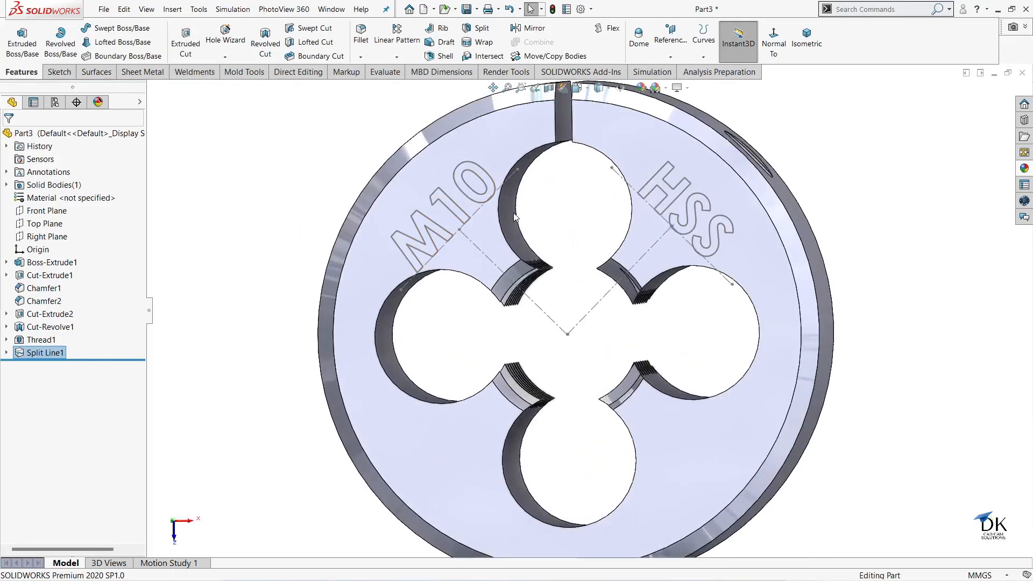
pyautogui.click(481, 178)
pyautogui.rightClick(483, 179)
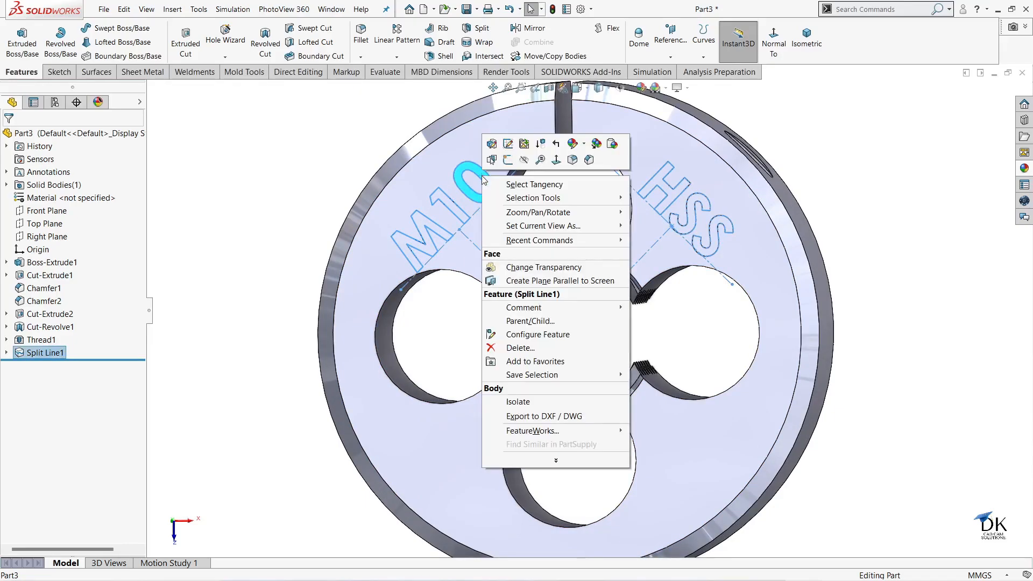
pyautogui.click(584, 143)
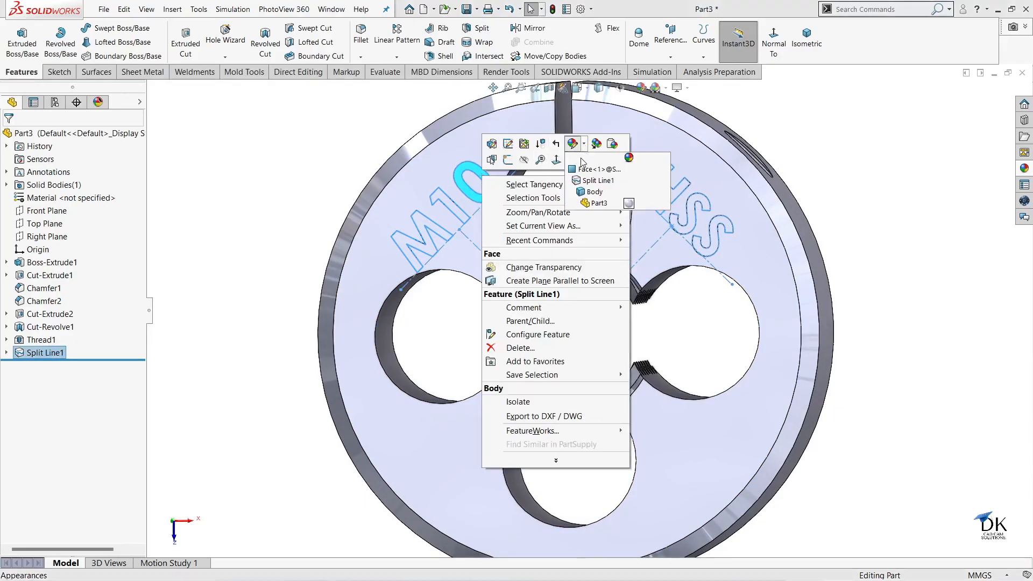
pyautogui.click(583, 169)
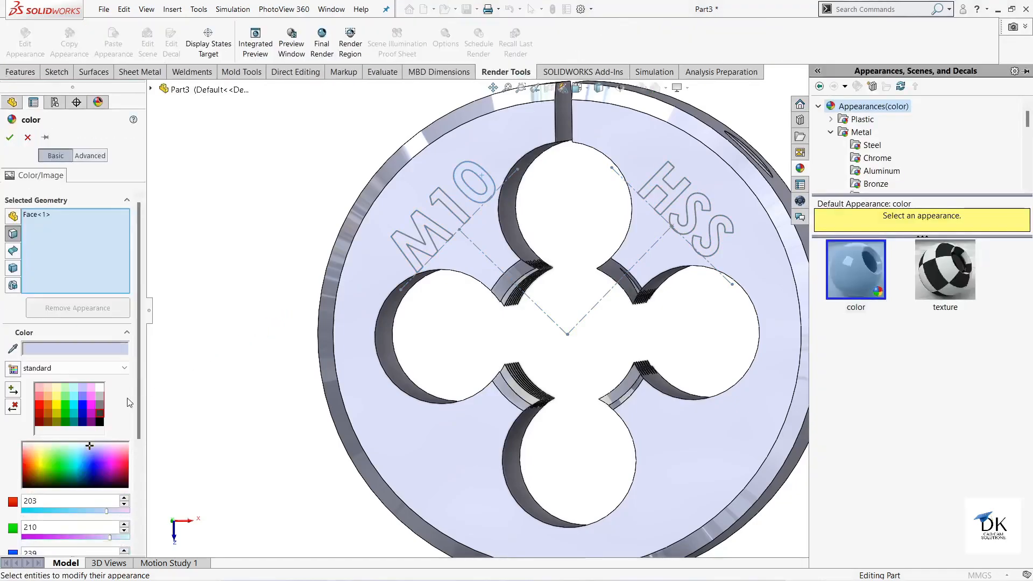
pyautogui.click(99, 423)
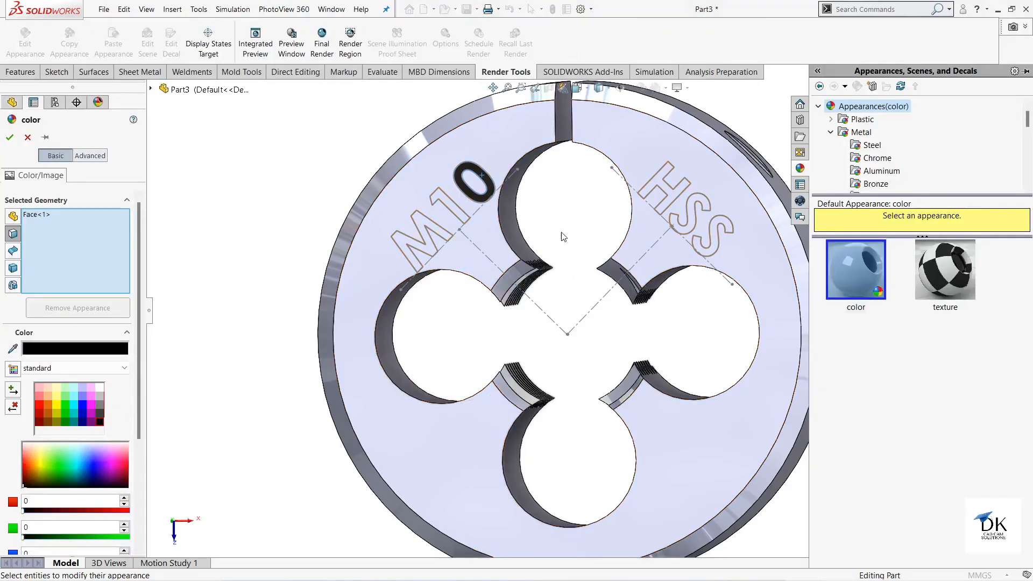
# - Add the remaining M10 and HSS character faces to the black colour selection and apply it
pyautogui.click(436, 205)
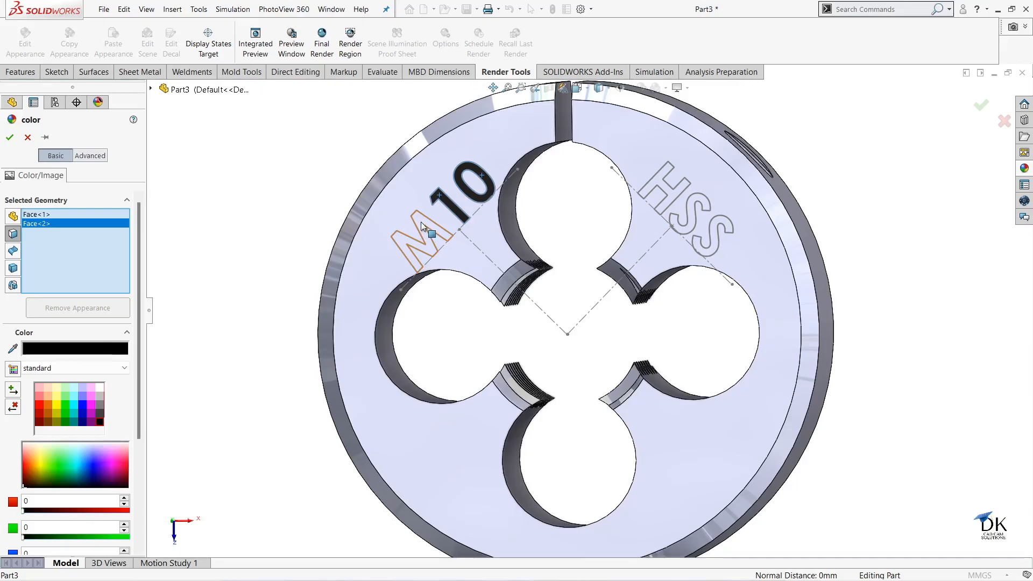
pyautogui.click(425, 231)
pyautogui.click(665, 196)
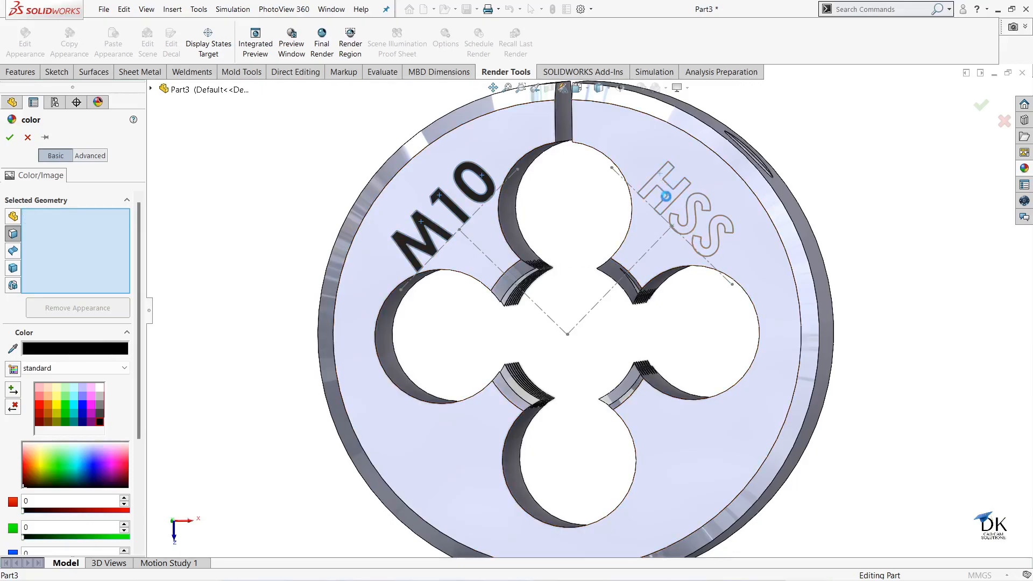
pyautogui.click(694, 216)
pyautogui.click(718, 237)
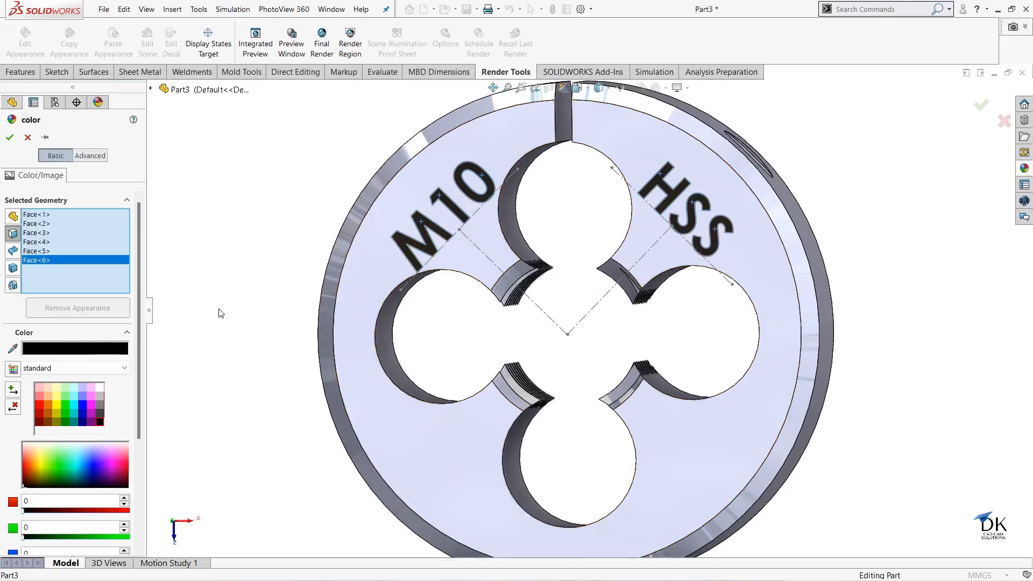
pyautogui.click(10, 139)
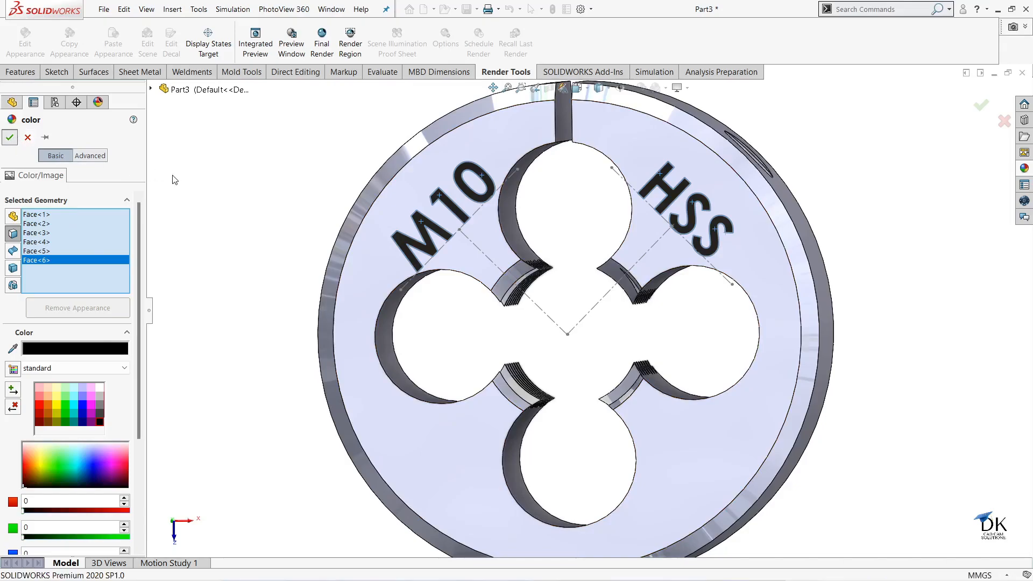
# - Apply the chromium plate appearance from the Chrome metals to the die
pyautogui.press('f')
pyautogui.moveTo(809, 228); pyautogui.dragTo(713, 270, button='middle')
pyautogui.scroll(2, 712, 271)
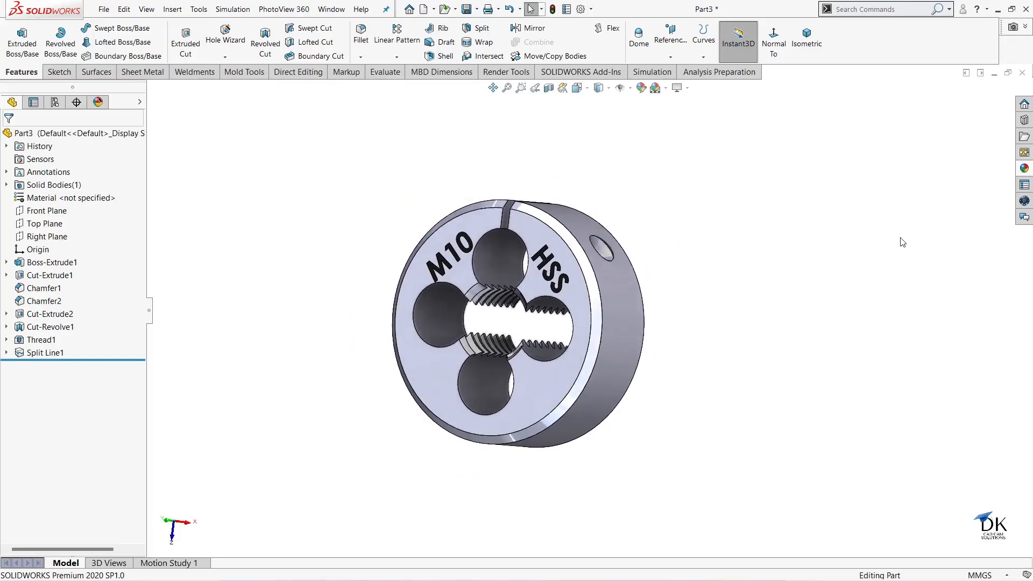
pyautogui.click(1023, 170)
pyautogui.click(870, 146)
pyautogui.click(874, 158)
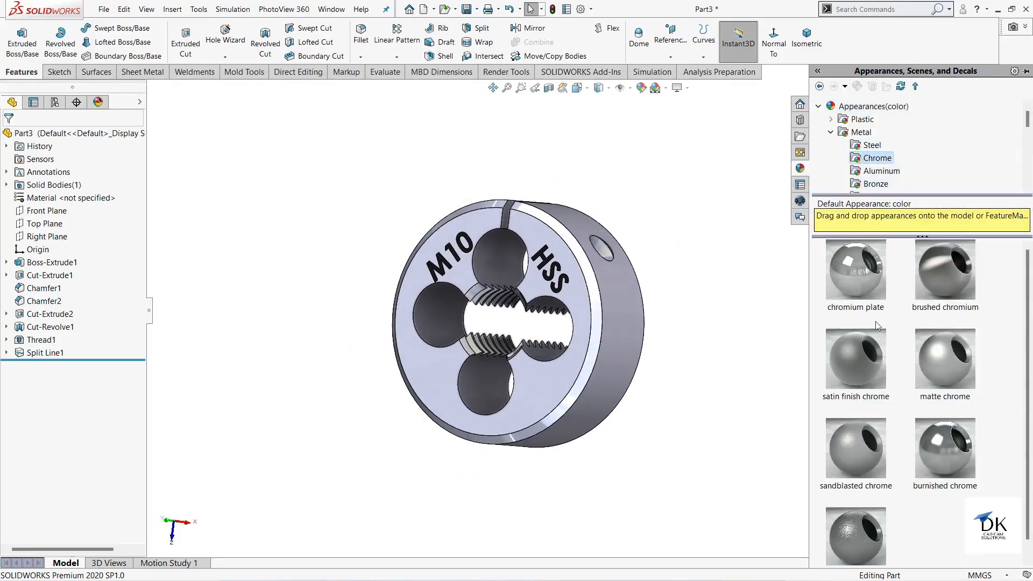
pyautogui.moveTo(860, 274); pyautogui.dragTo(631, 317)
pyautogui.click(647, 318)
# - Open the face-level appearance settings for the inner wall of the upper clearance hole
pyautogui.moveTo(661, 311); pyautogui.dragTo(631, 272, button='middle')
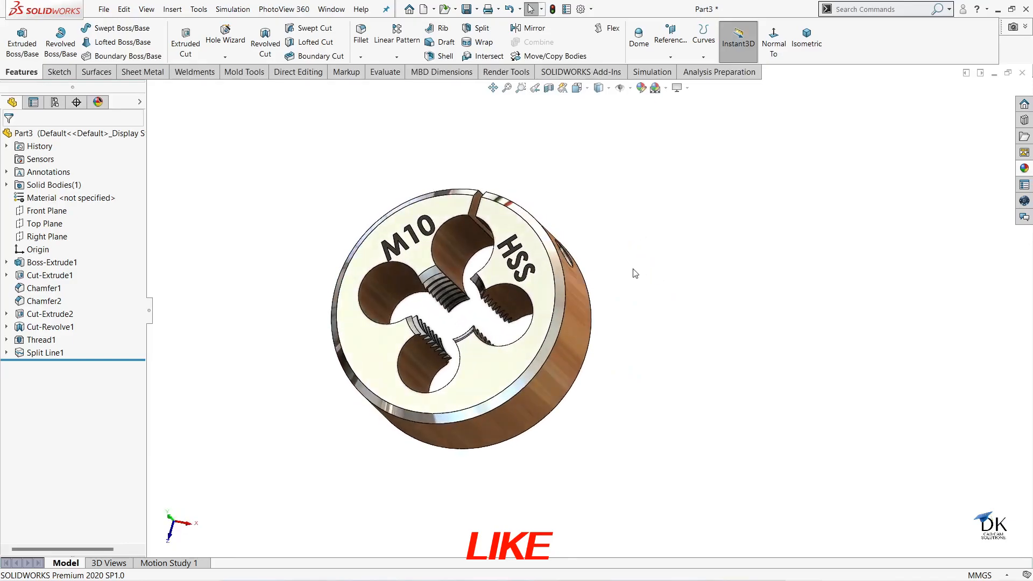
pyautogui.click(456, 243)
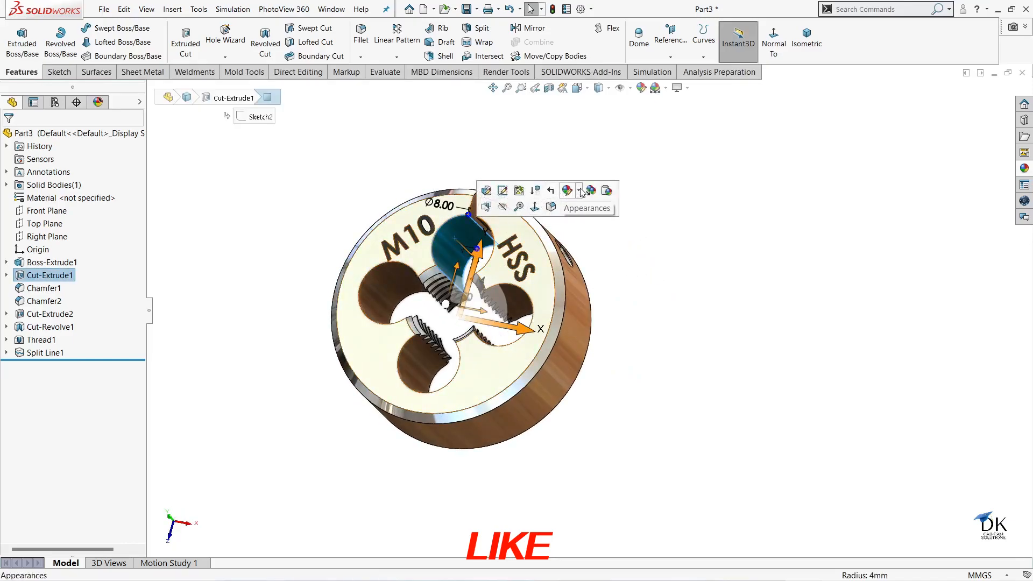
pyautogui.click(581, 191)
pyautogui.click(590, 215)
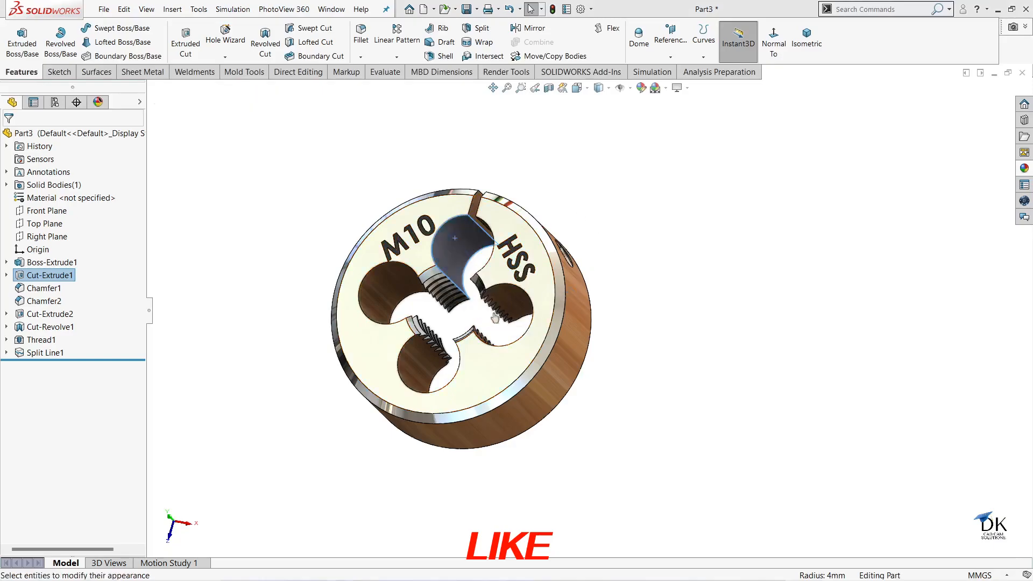